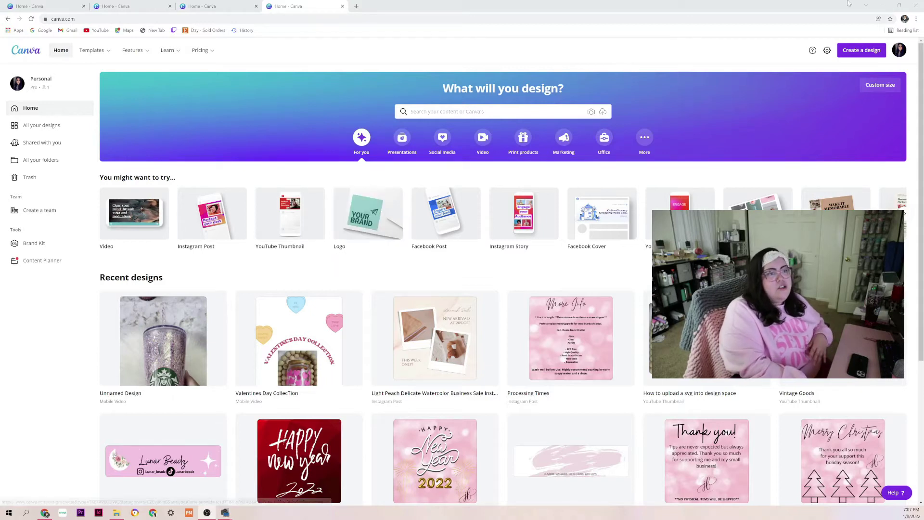
Start a new blank Canva design using the recent 8.5 × 11 in custom size.
left_click(852, 50)
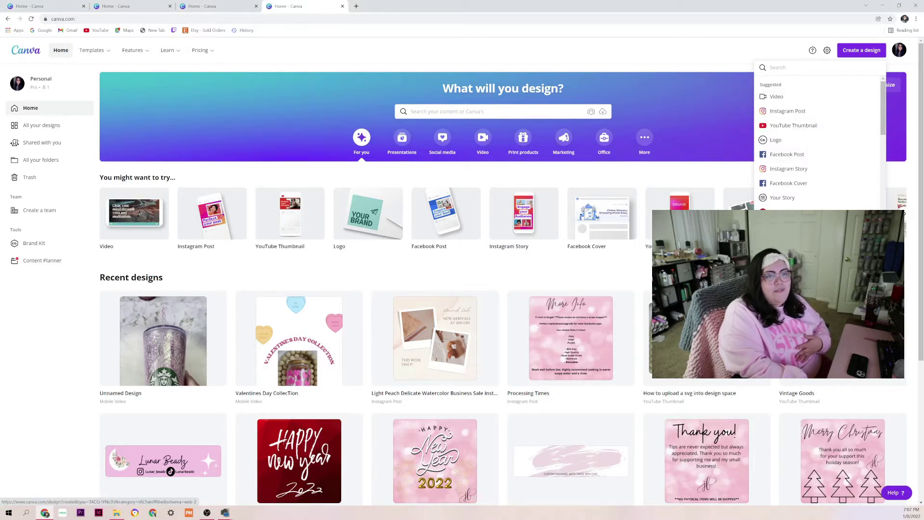
scroll(794, 168, "down", 1)
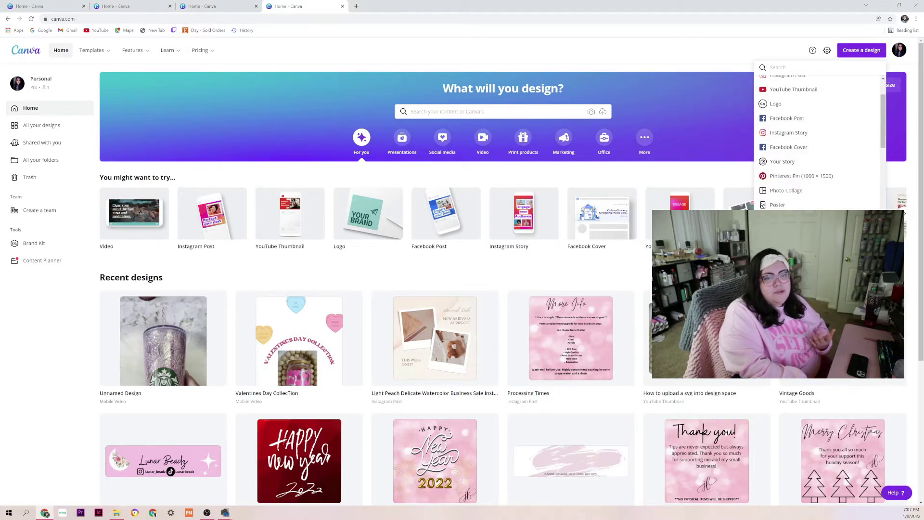
left_click(777, 219)
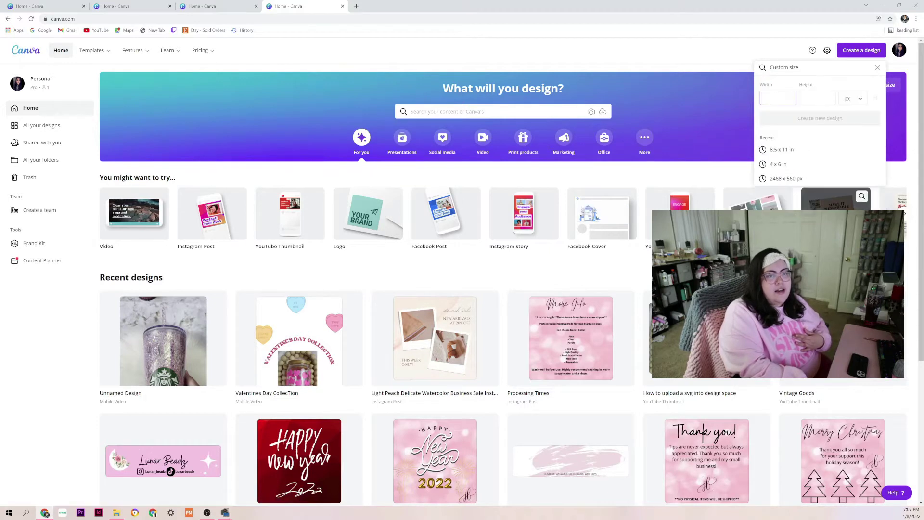
left_click(782, 150)
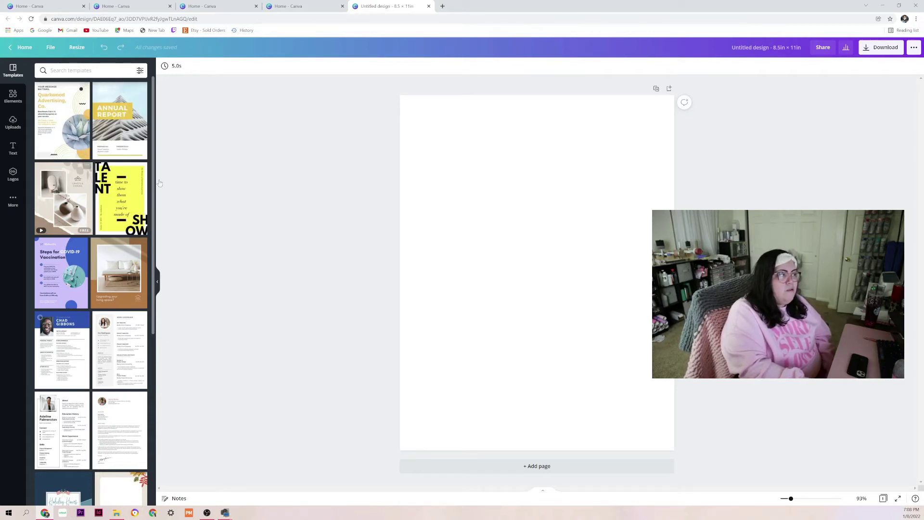
scroll(137, 234, "down", 10)
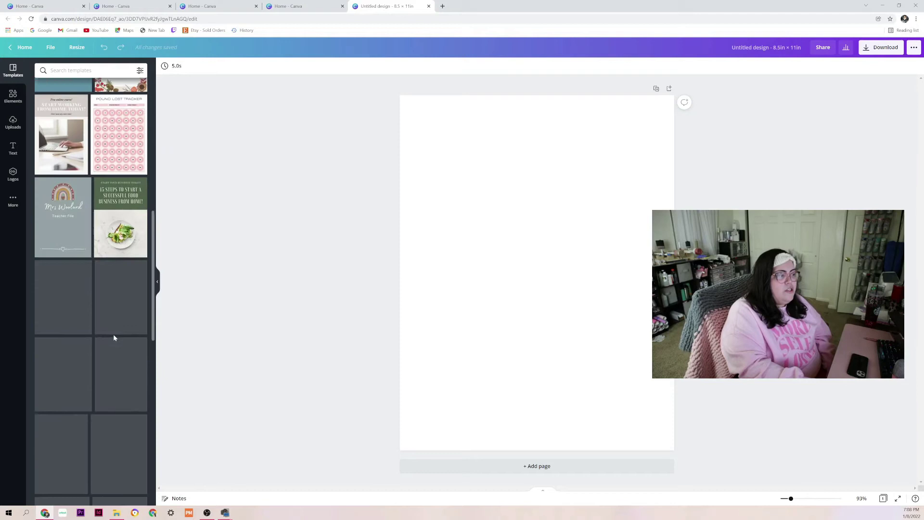
scroll(45, 292, "down", 1)
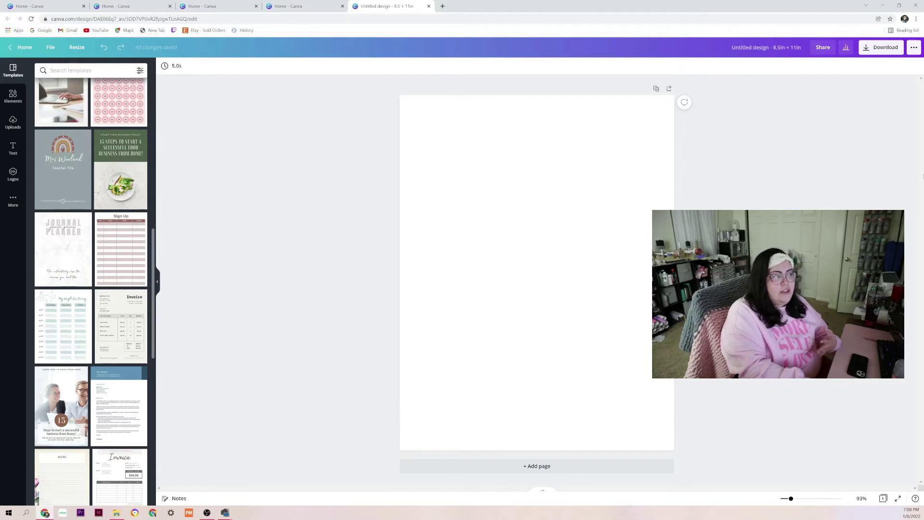
scroll(91, 333, "down", 3)
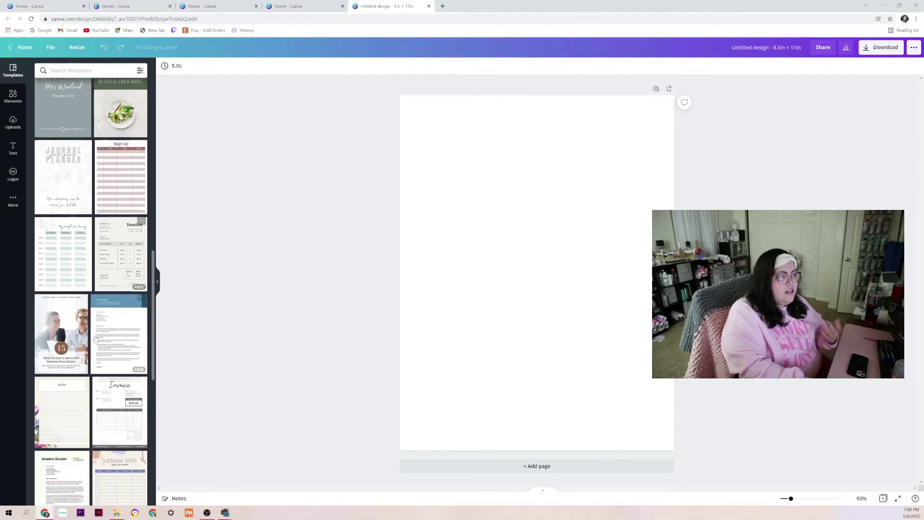
scroll(73, 199, "down", 5)
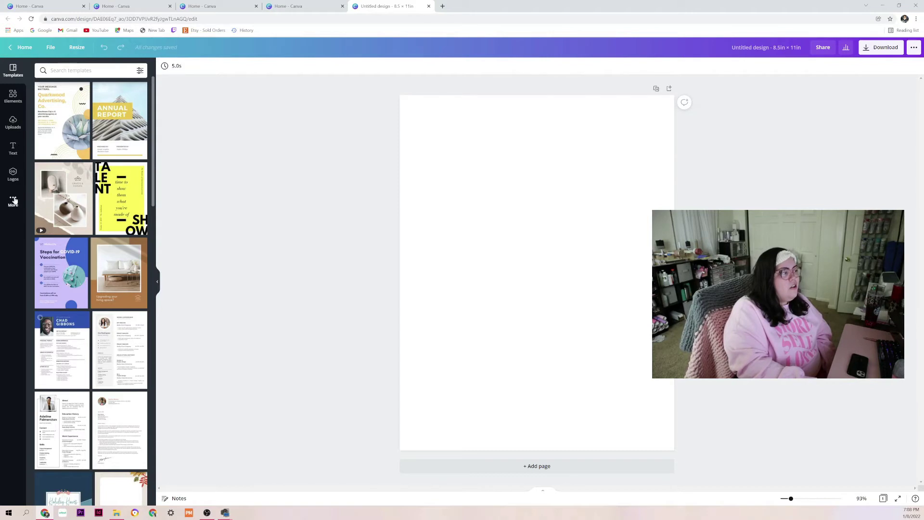
Add the Coffee Please text combination (Alfa Slab One, size 108) from the Text panel.
left_click(9, 151)
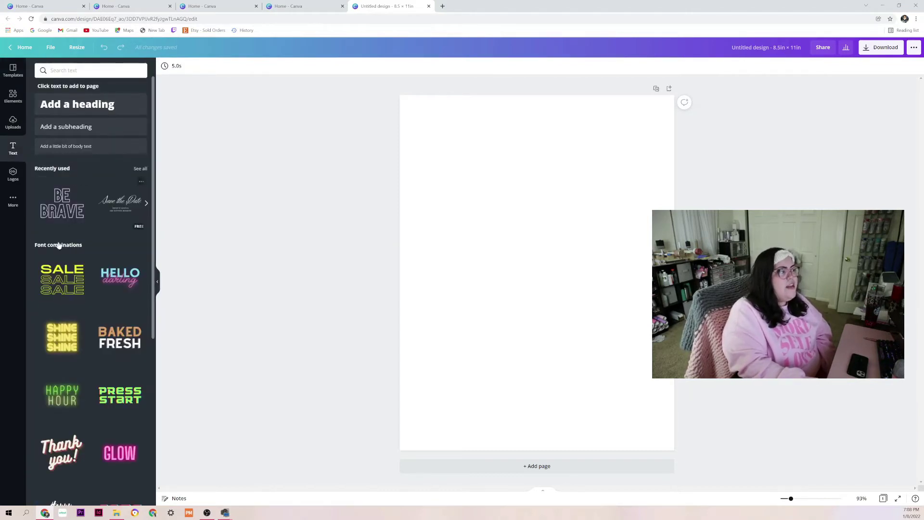
scroll(58, 245, "down", 3)
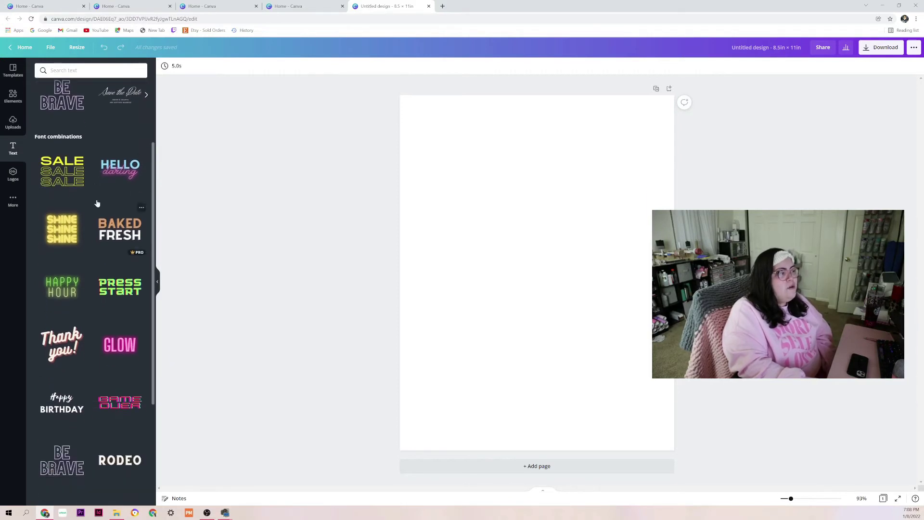
scroll(95, 216, "down", 4)
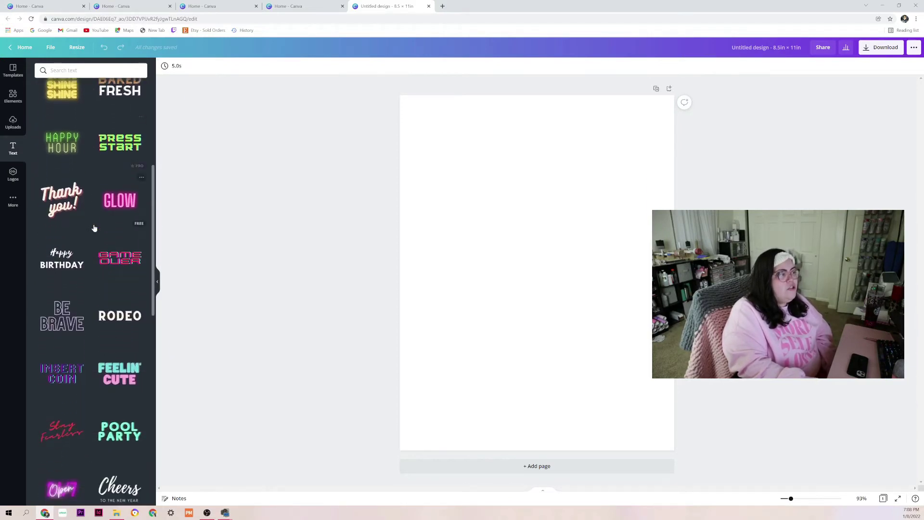
scroll(94, 228, "down", 9)
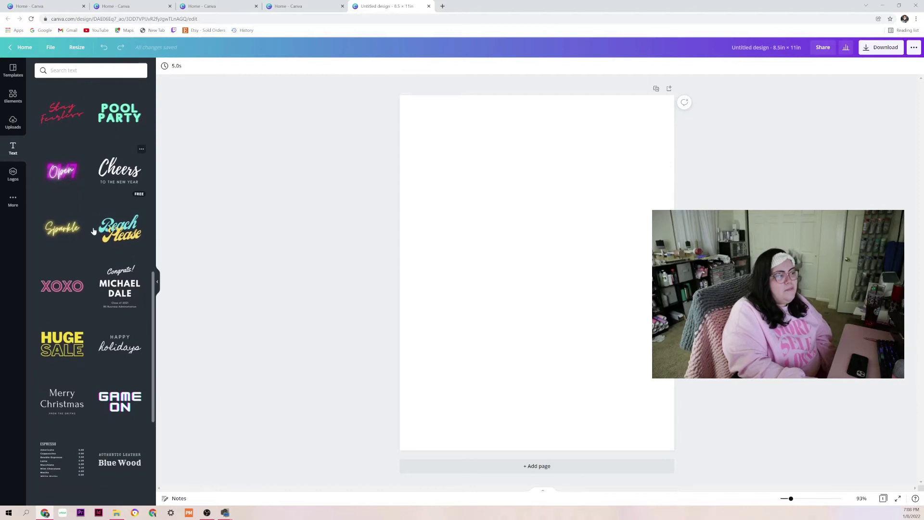
scroll(94, 231, "down", 6)
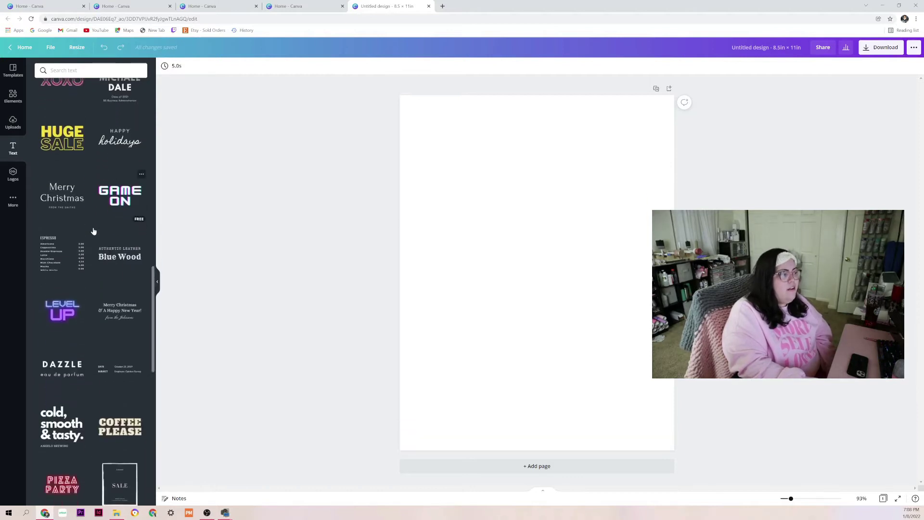
scroll(95, 231, "down", 10)
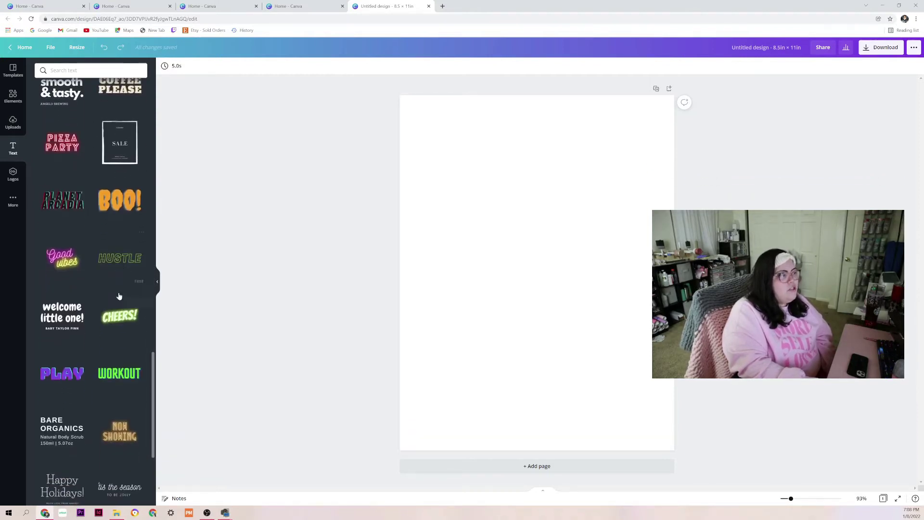
scroll(115, 293, "up", 1)
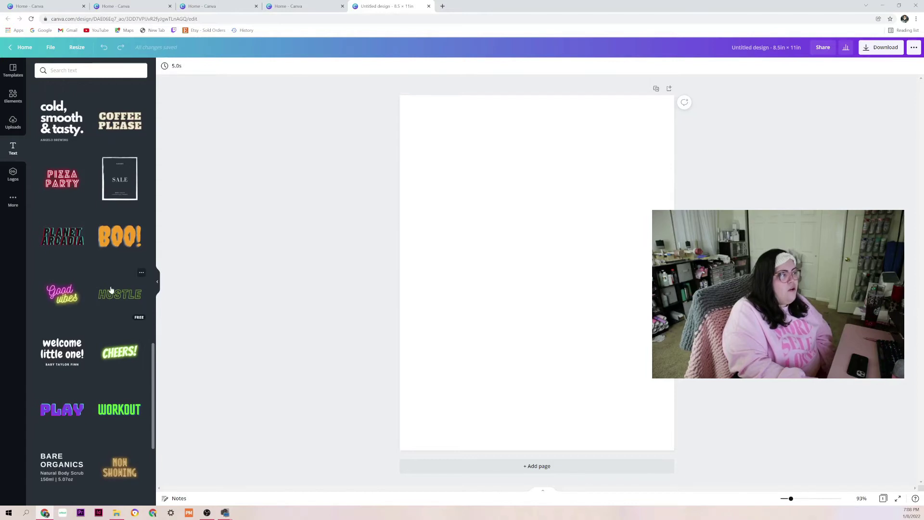
scroll(111, 290, "down", 1)
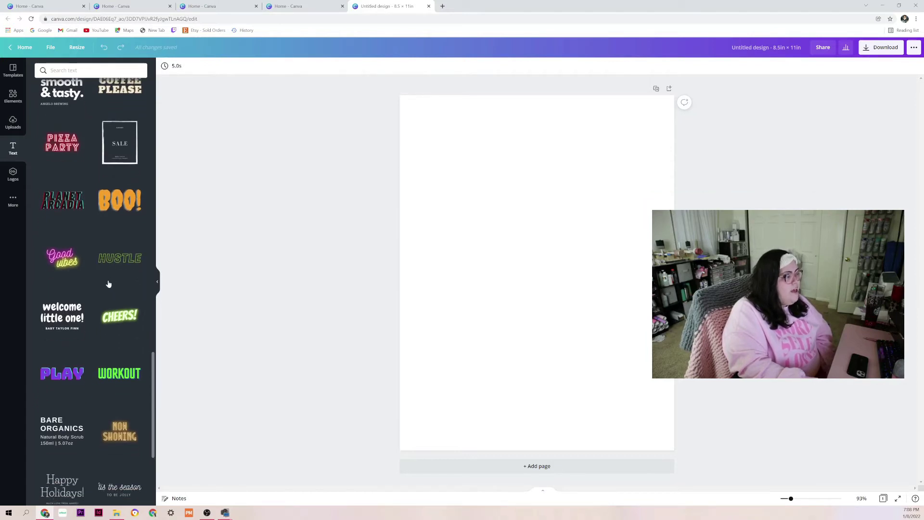
scroll(109, 284, "up", 3)
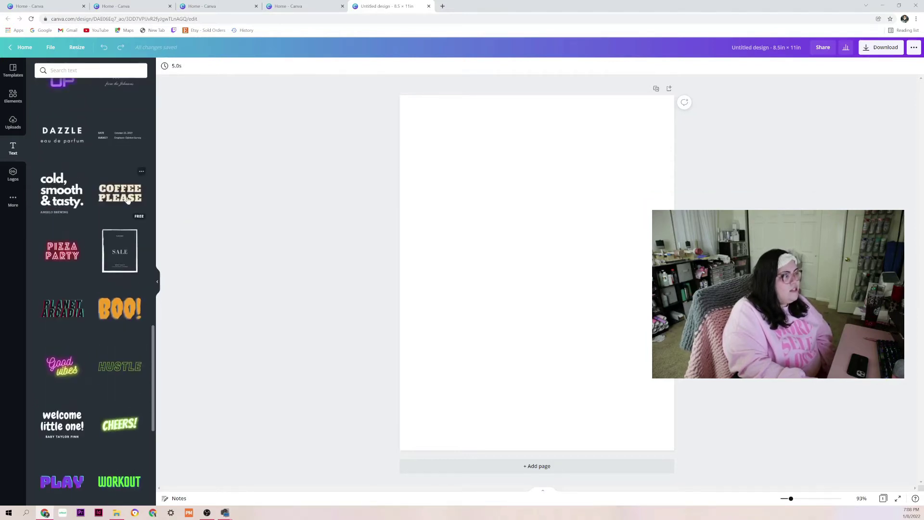
left_click(128, 199)
Enter editing on the Coffee Please text and select all of its wording.
double_click(557, 284)
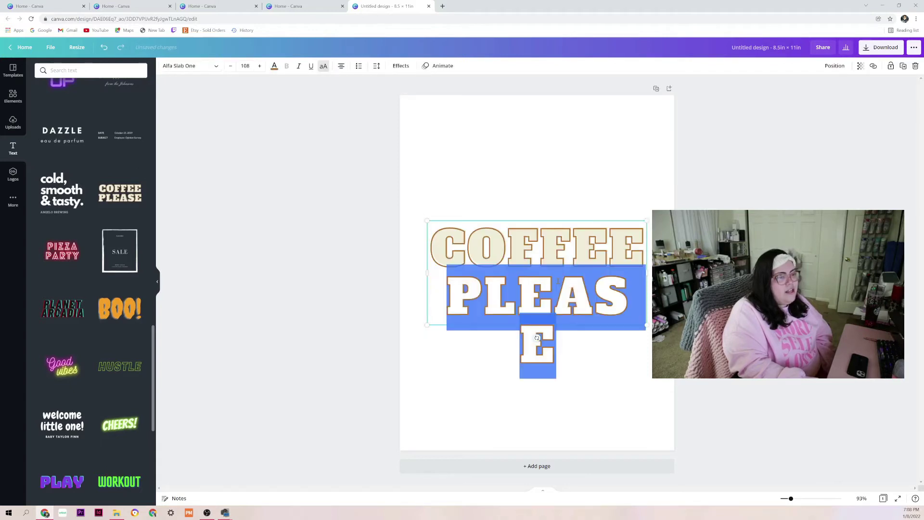
left_click(601, 312)
left_click(633, 312)
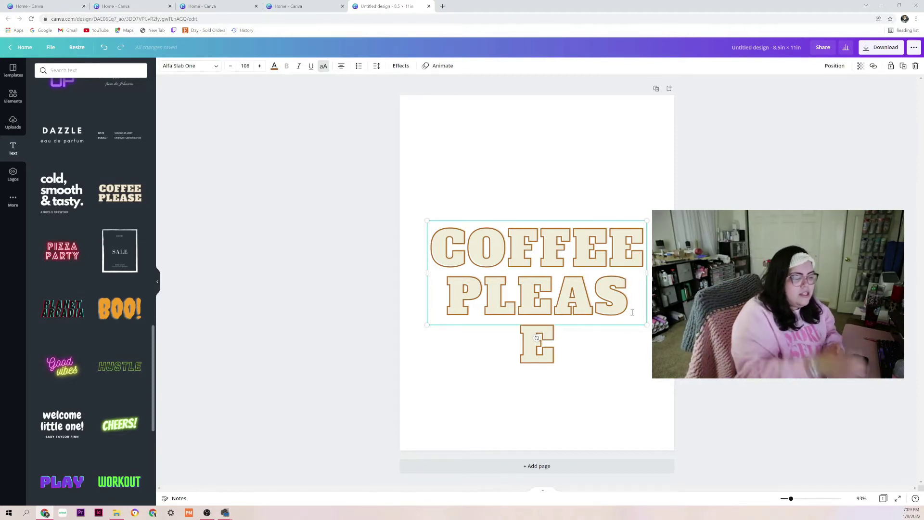
key("Down")
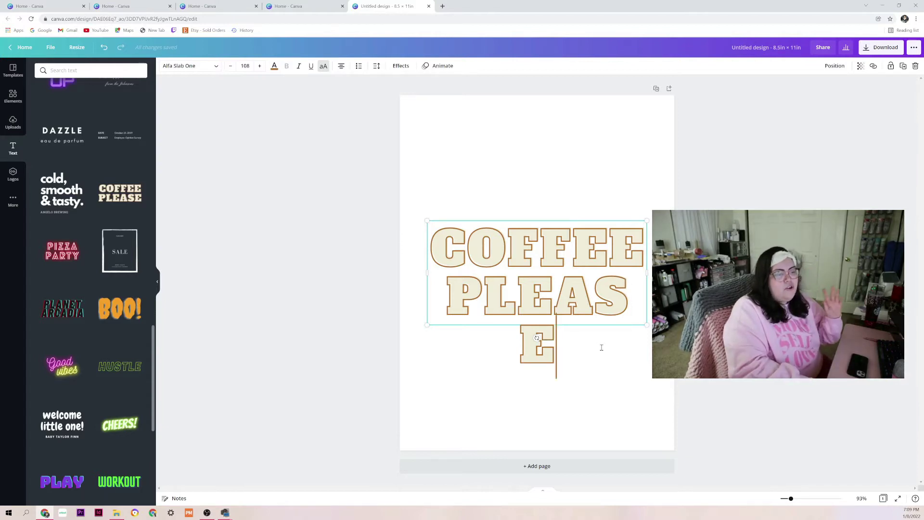
key("ctrl+a")
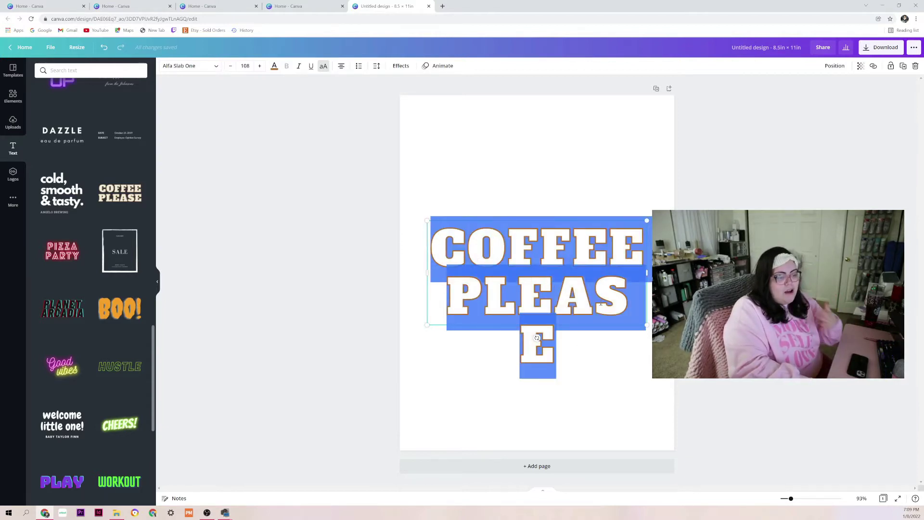
Type MANIFEST, YOUR and DREAMS on three separate lines, correcting typos.
type("MANIG")
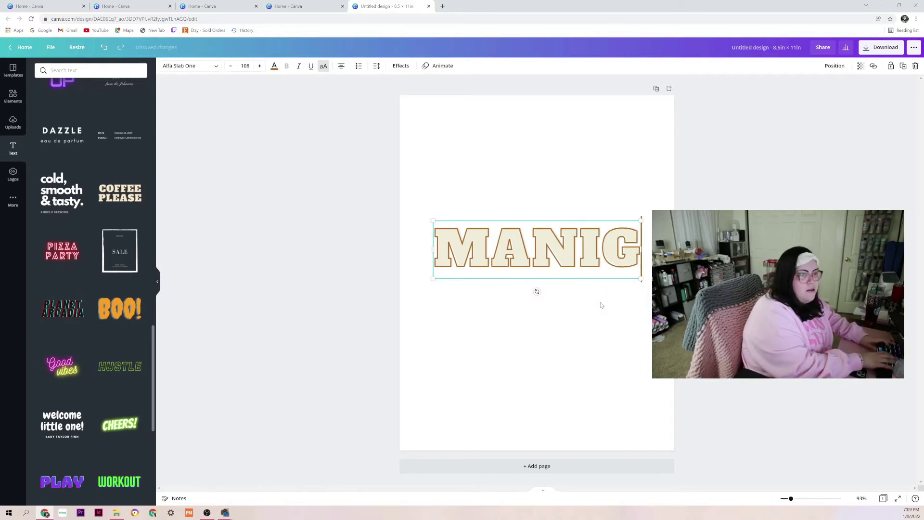
key("BackSpace")
type("FE")
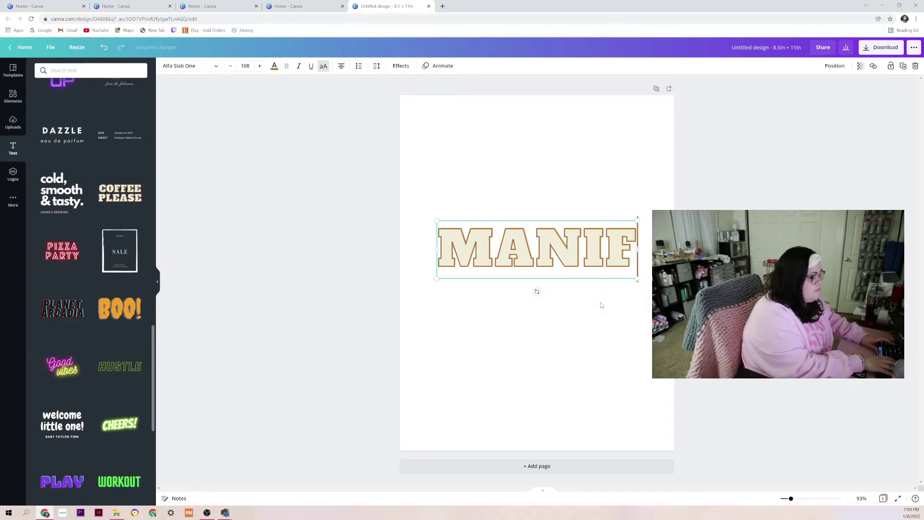
type("SRT")
key("BackSpace")
key("BackSpace")
type("T YO")
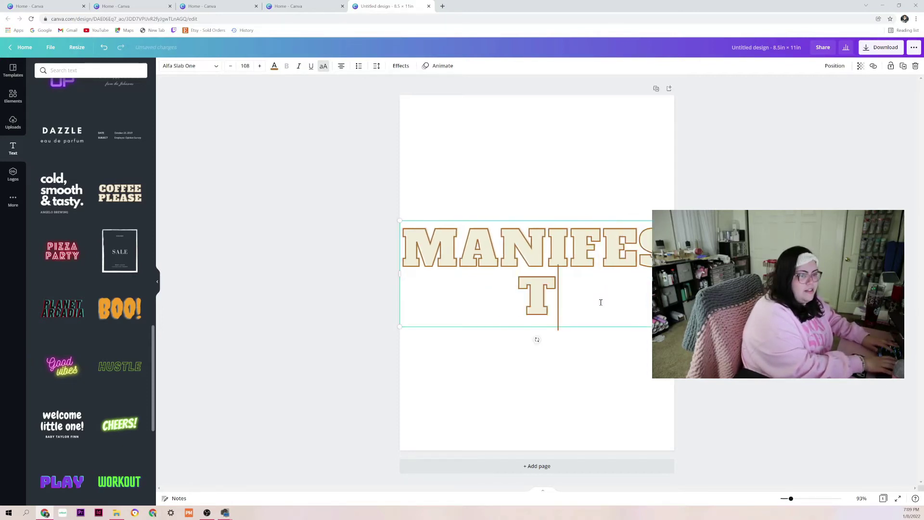
key("BackSpace")
key("BackSpace")
key("Return")
type("YOU")
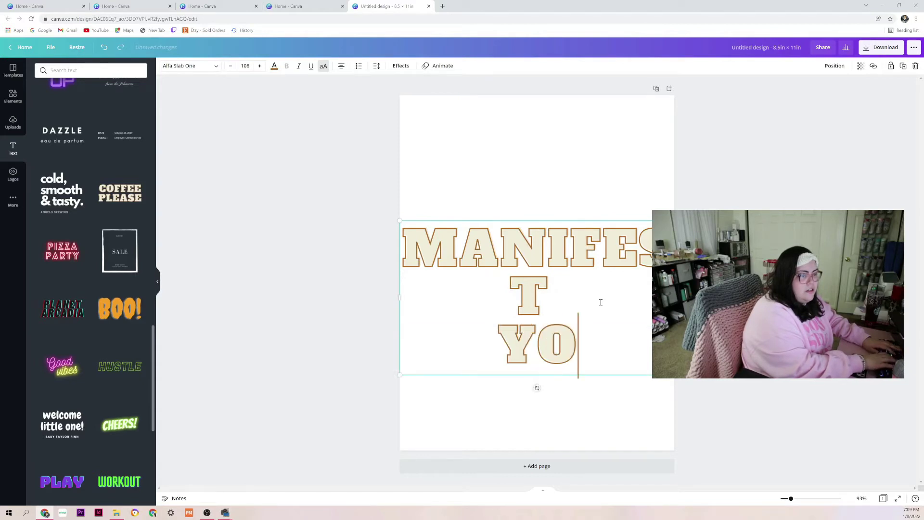
type("R")
key("Return")
type("D")
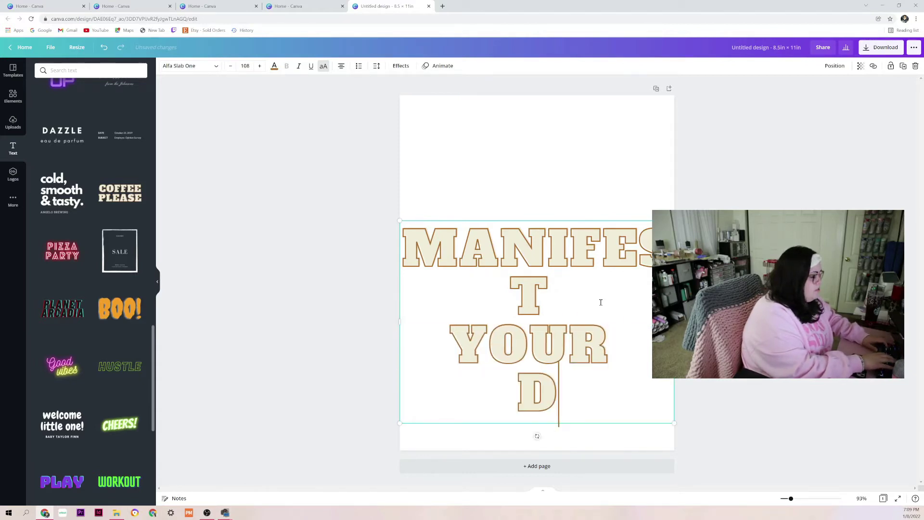
type("REAMS")
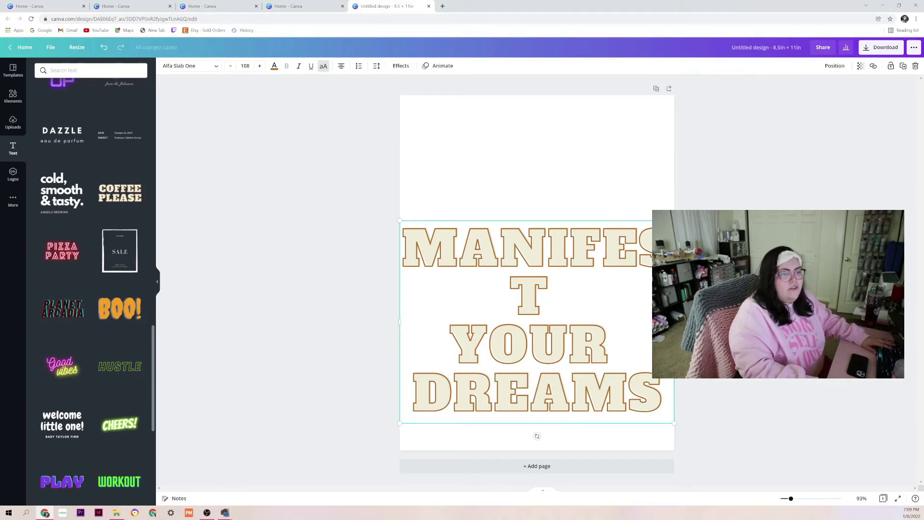
Resize the headline to font size 75 and move it to the page centre.
left_click_drag(697, 322, 736, 298)
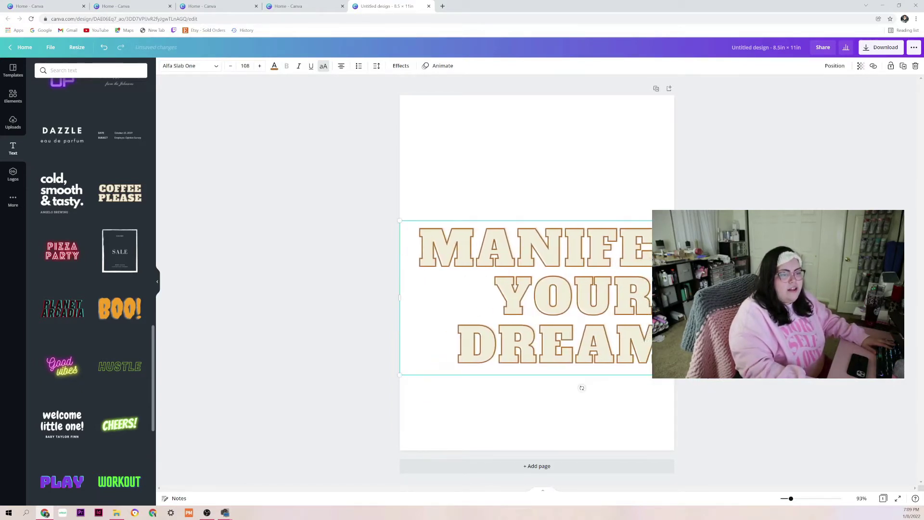
left_click_drag(741, 374, 643, 353)
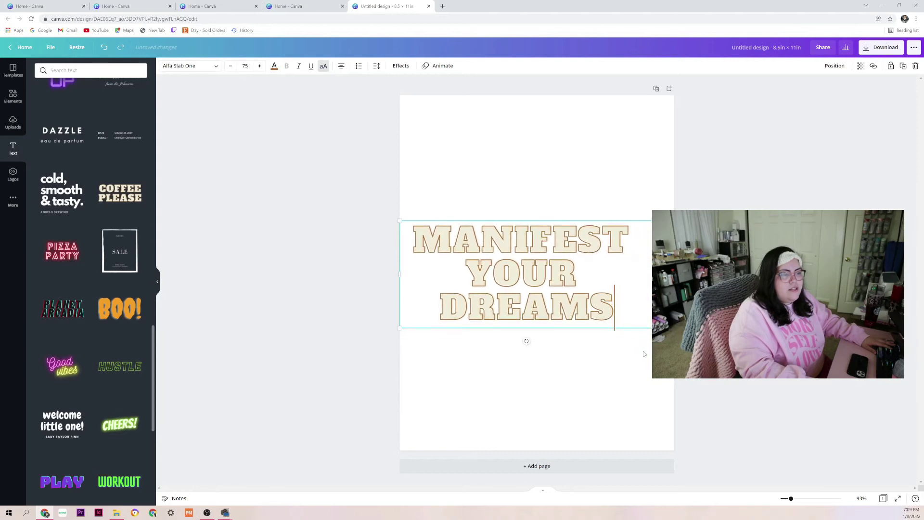
left_click(575, 268)
left_click_drag(575, 268, 589, 259)
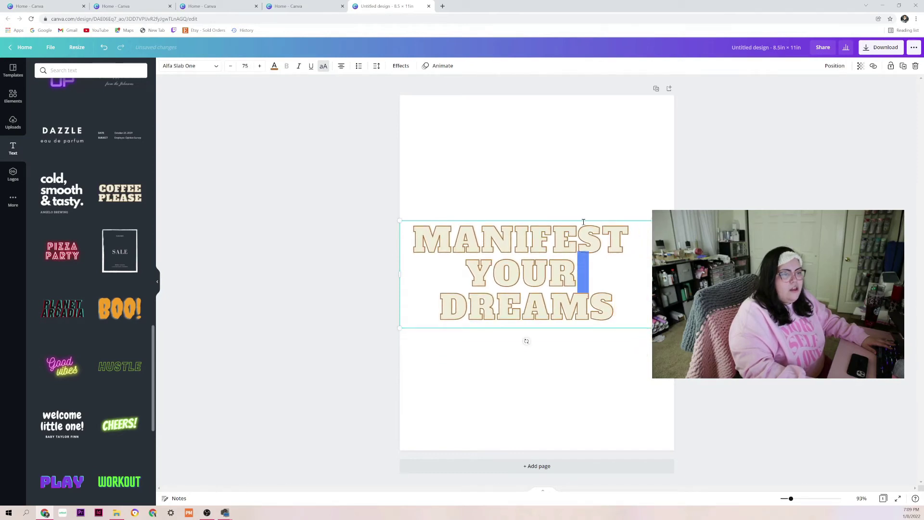
mouse_move(578, 219)
left_mouse_down()
mouse_move(599, 217)
mouse_move(589, 217)
left_mouse_up()
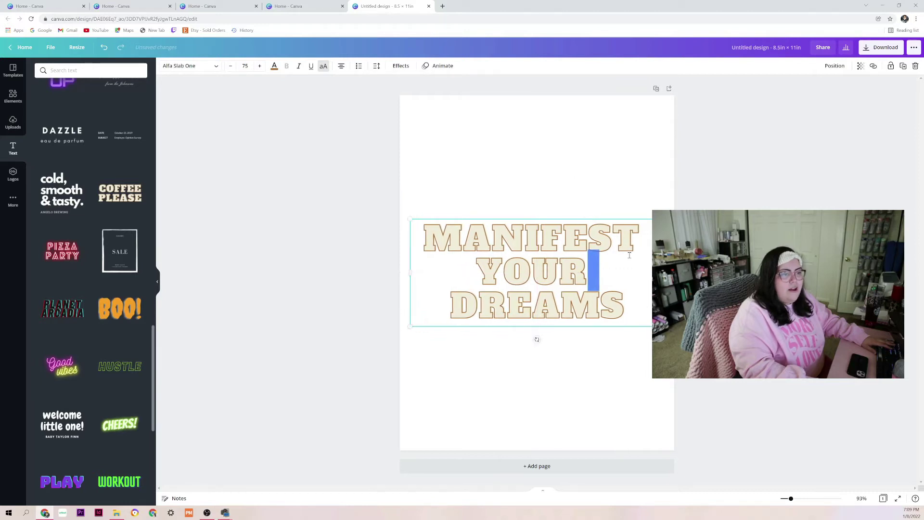
Select the three headline lines and set their text colour to black.
double_click(635, 309)
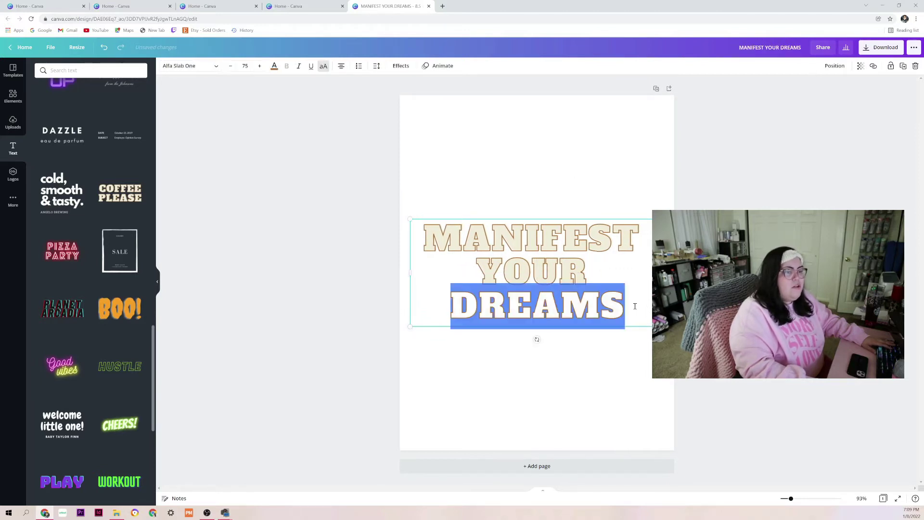
left_click_drag(636, 308, 410, 227)
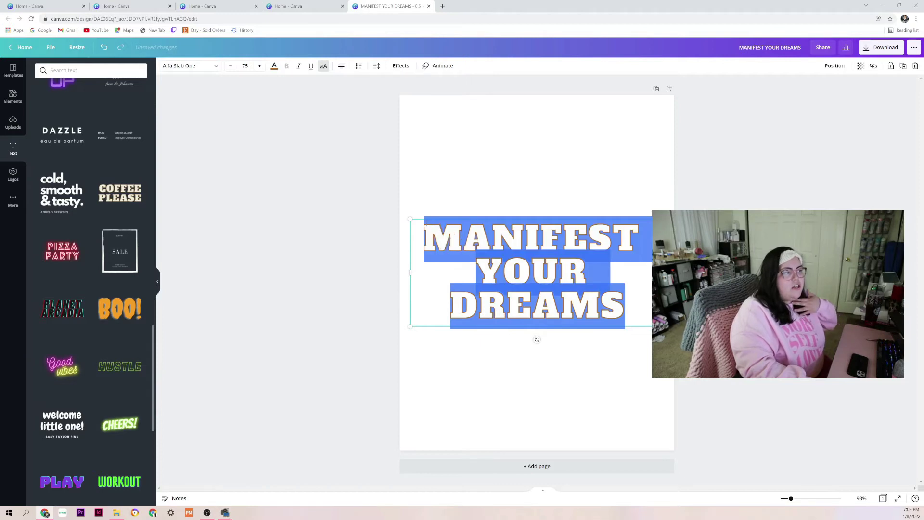
left_click(274, 66)
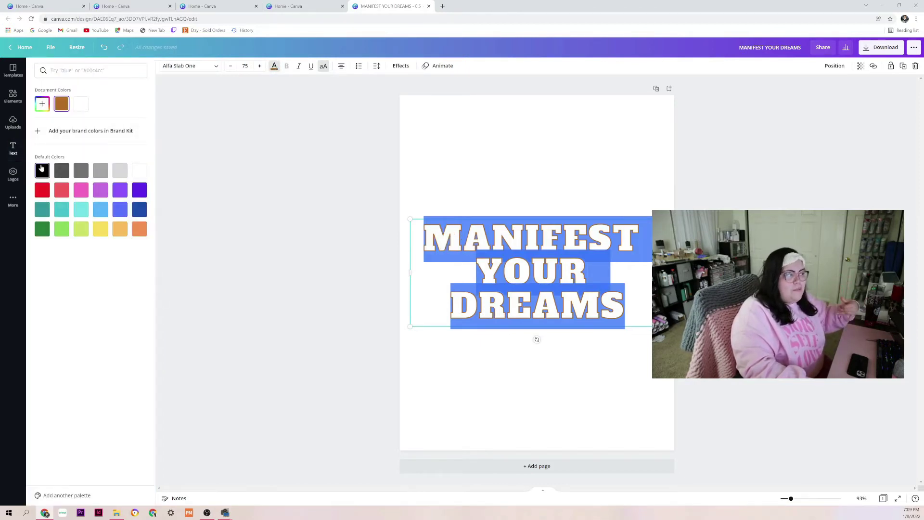
left_click(42, 170)
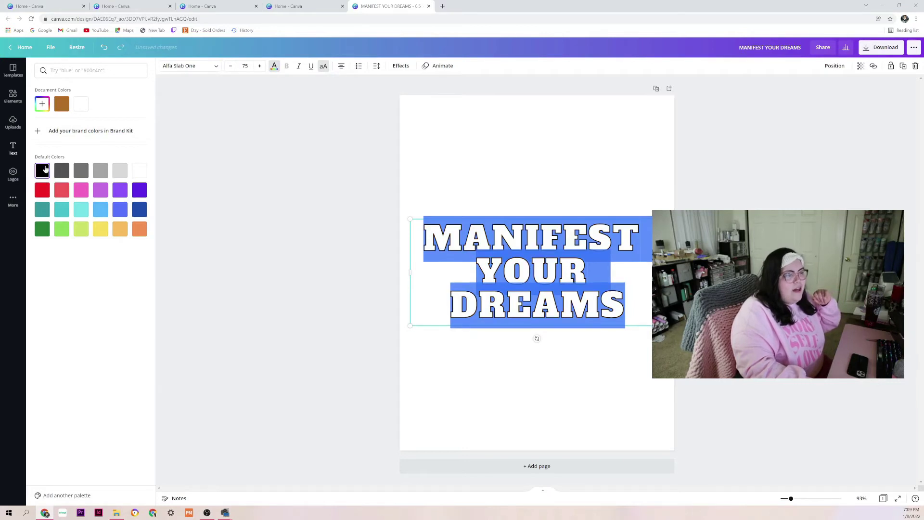
left_click(317, 192)
left_click(329, 201)
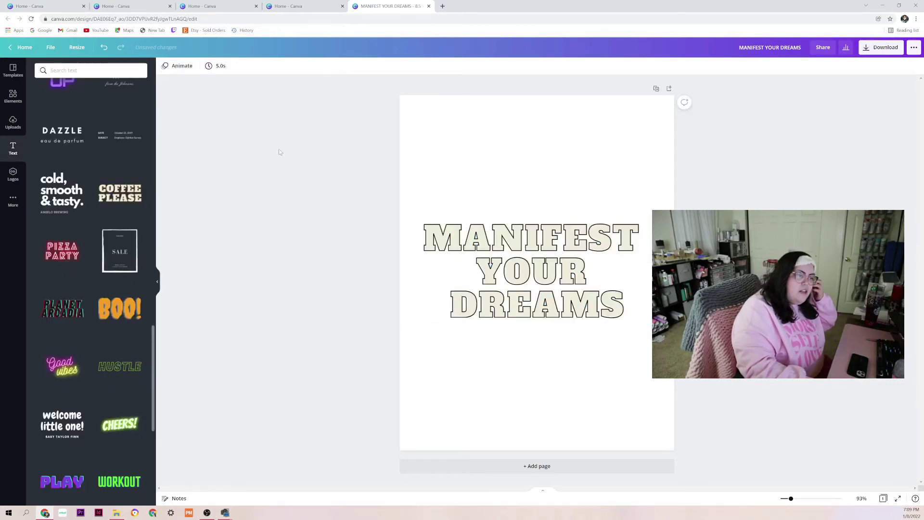
Reselect the entire headline and apply black to all of it.
left_click(461, 241)
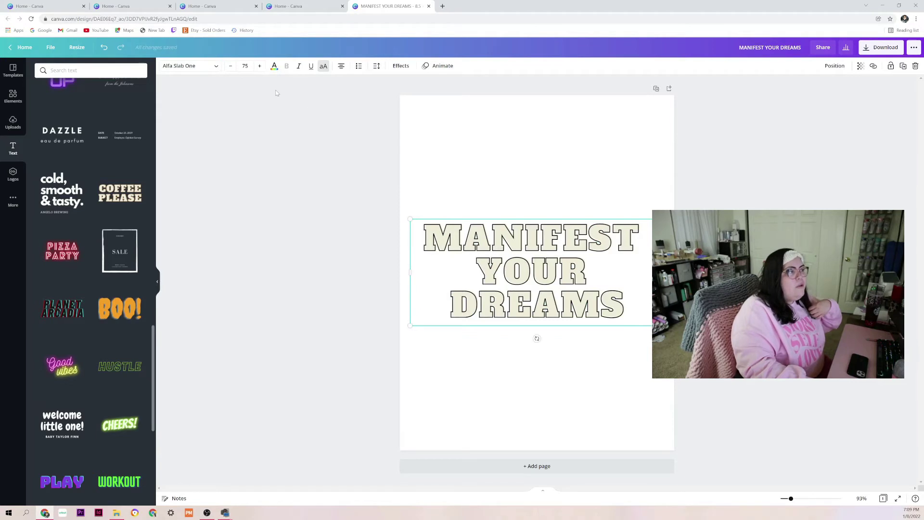
left_click(273, 68)
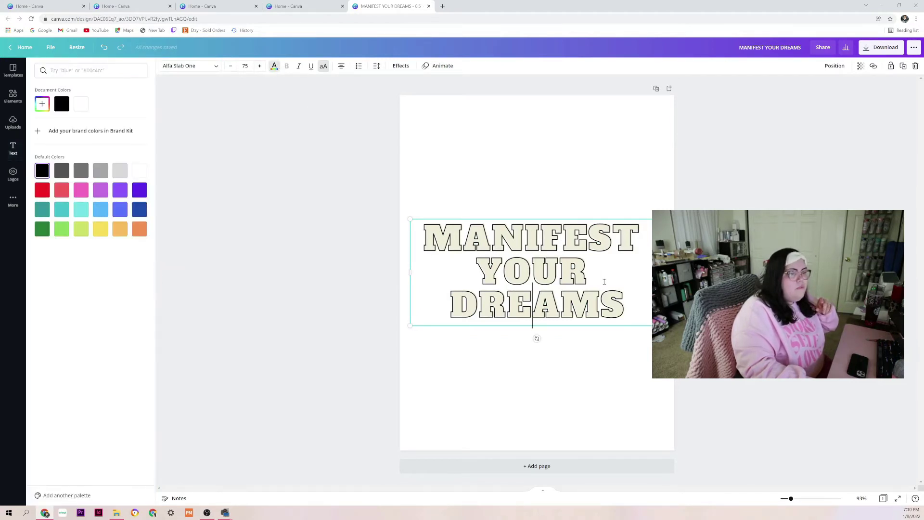
key("End")
key("shift+Home")
key("ctrl+a")
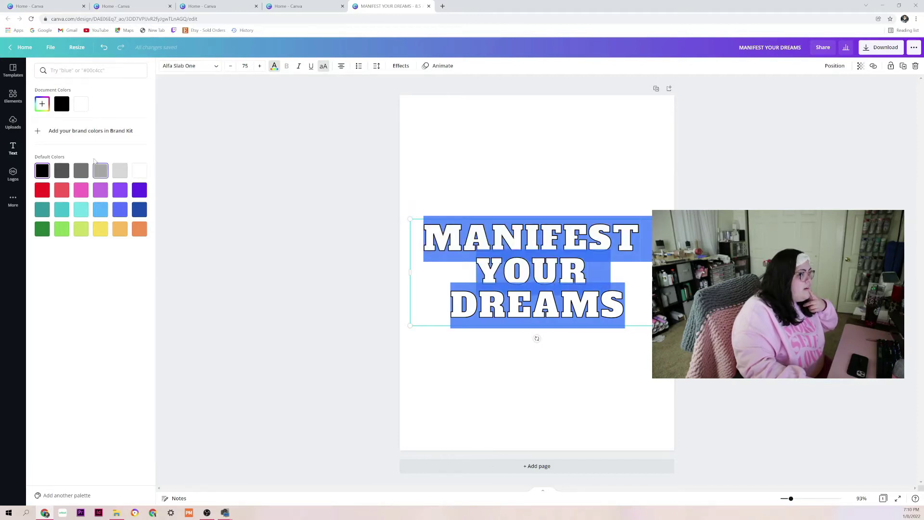
left_click(62, 104)
left_click(426, 231)
double_click(438, 235)
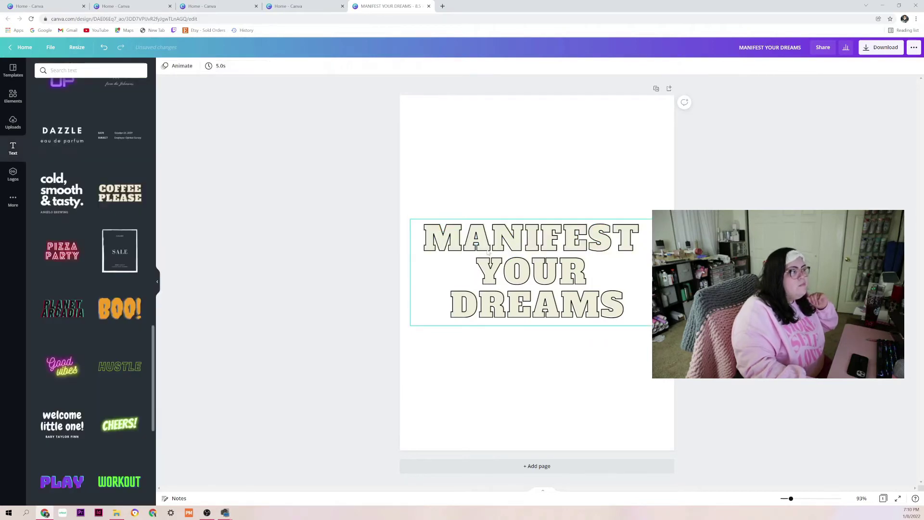
Select the whole headline and show its Splice effect: thickness 27, offset 27, direction −124.
left_click(157, 282)
double_click(423, 267)
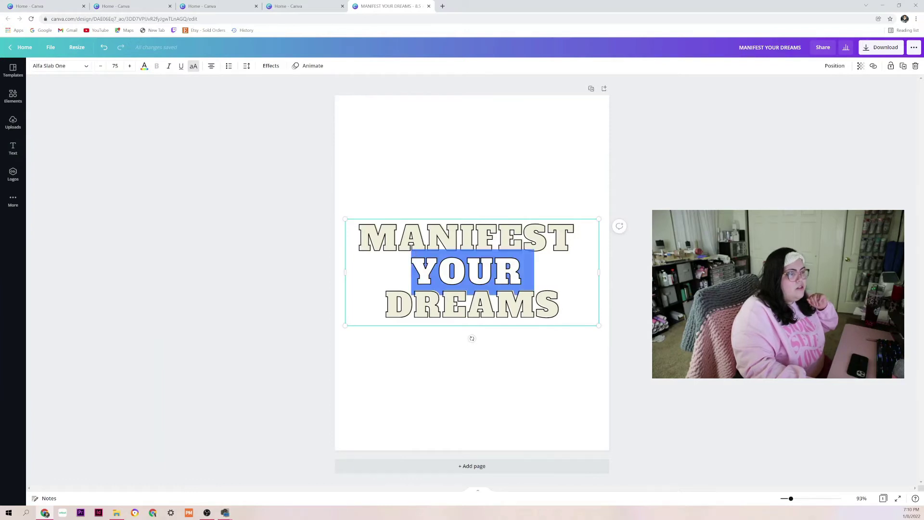
left_click_drag(559, 308, 373, 245)
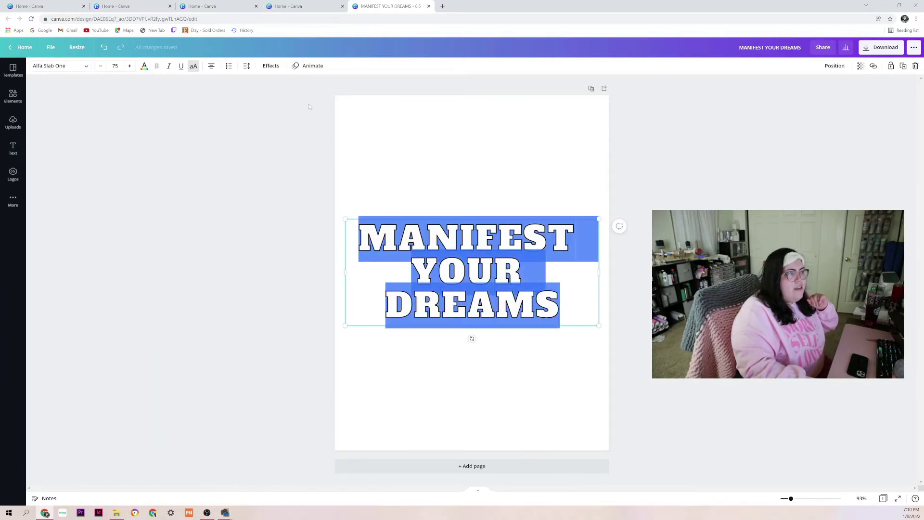
left_click(270, 67)
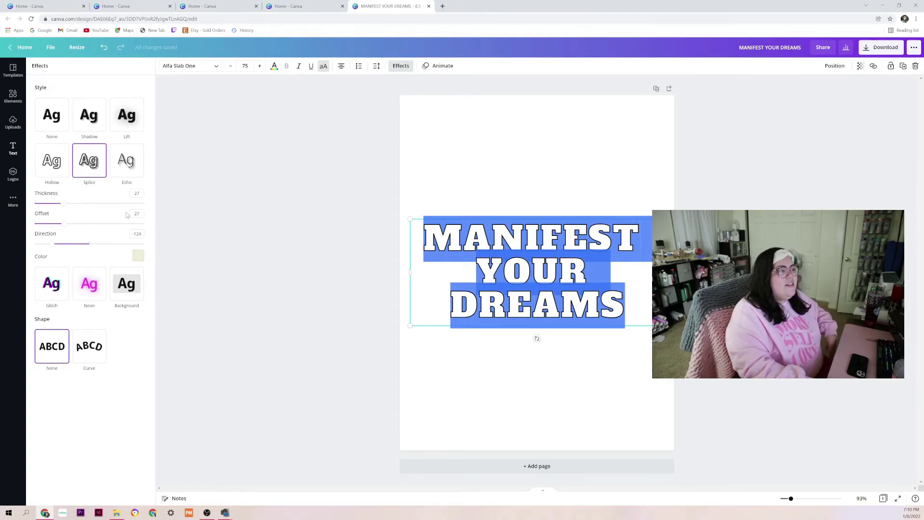
Set the headline's Splice fill to a custom pale pink, #FFD3EE.
left_click(138, 255)
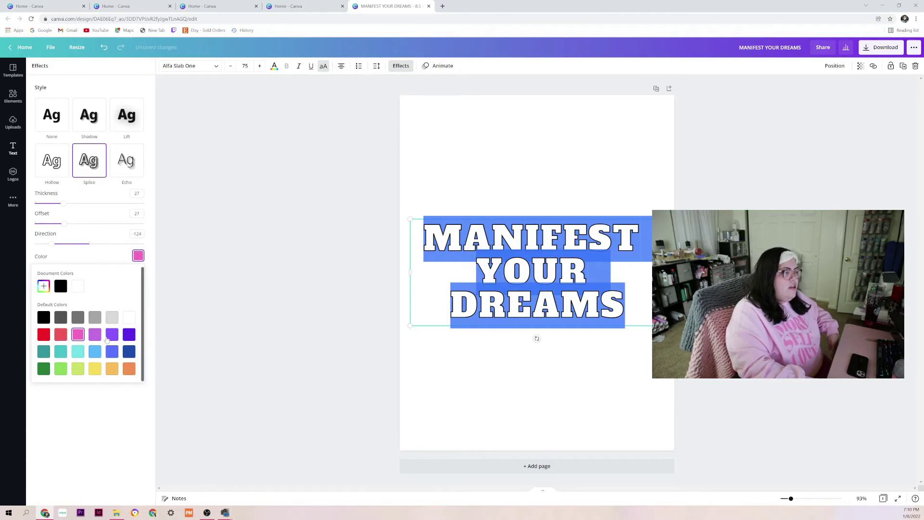
key("Escape")
key("Escape")
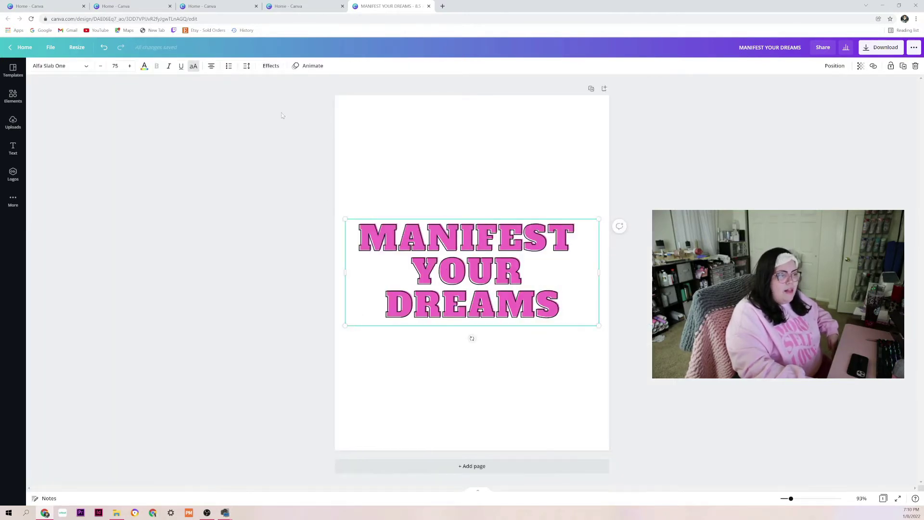
left_click(272, 66)
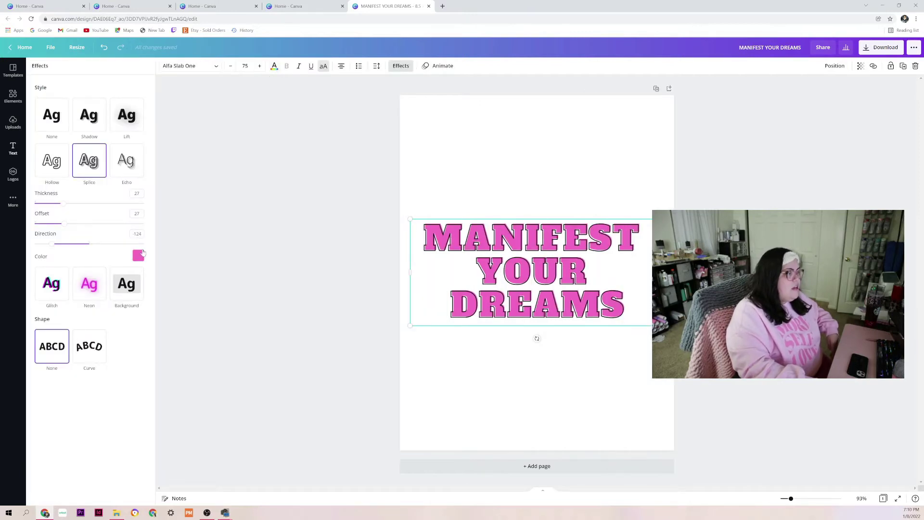
left_click(139, 255)
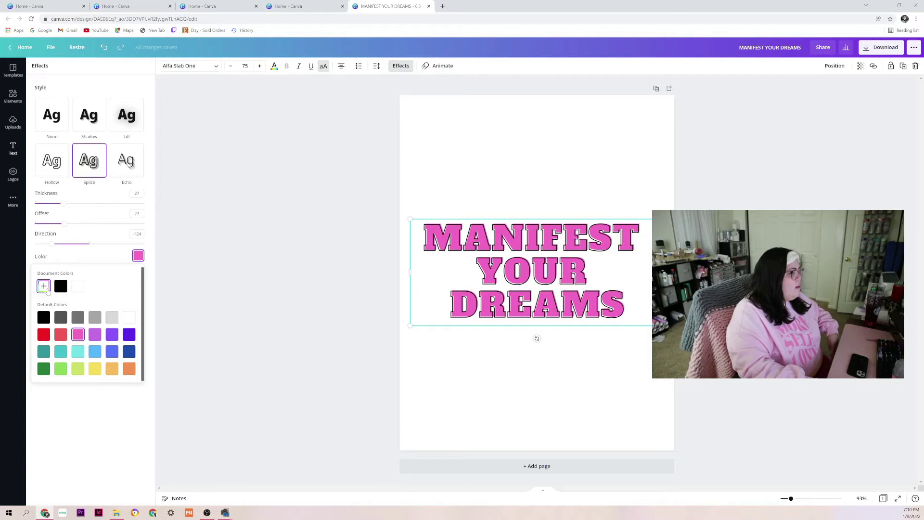
left_click(45, 288)
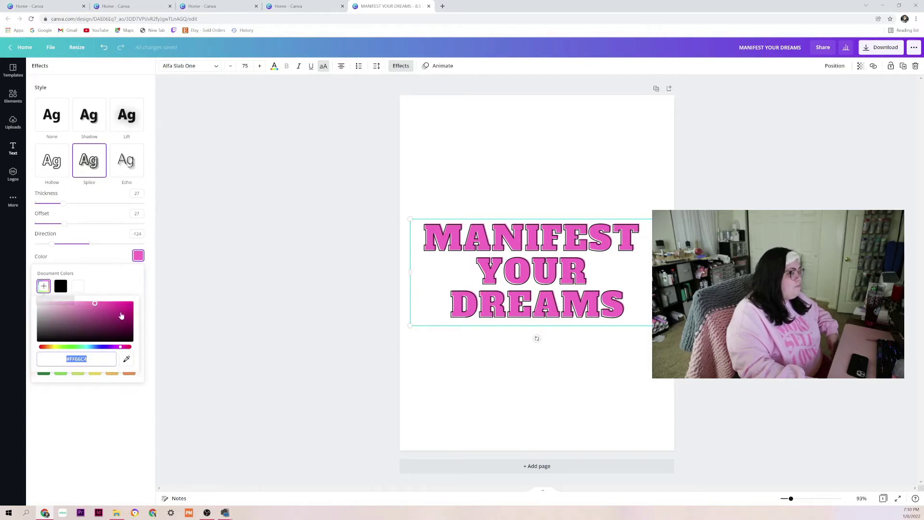
left_click_drag(95, 304, 47, 308)
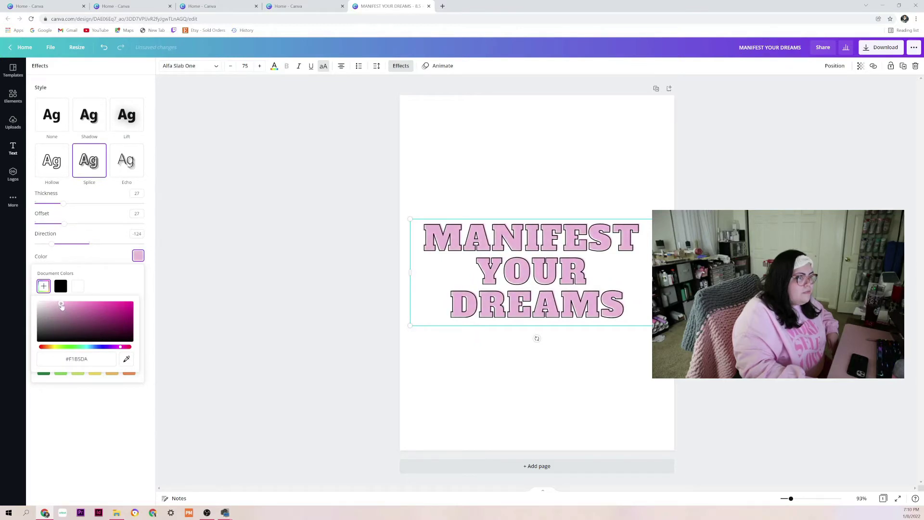
left_click_drag(61, 300, 54, 301)
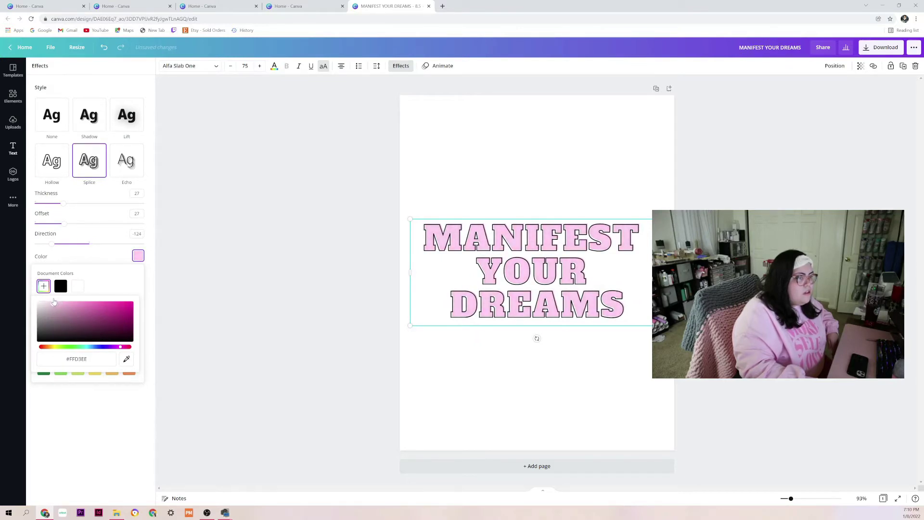
left_click(245, 282)
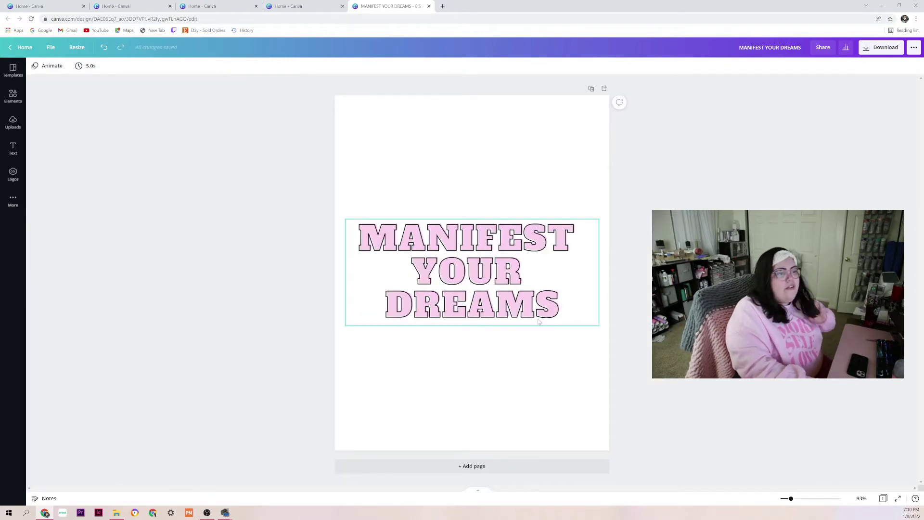
left_click(547, 305)
Deselect the headline, open the Elements library and focus its search box.
left_click(283, 151)
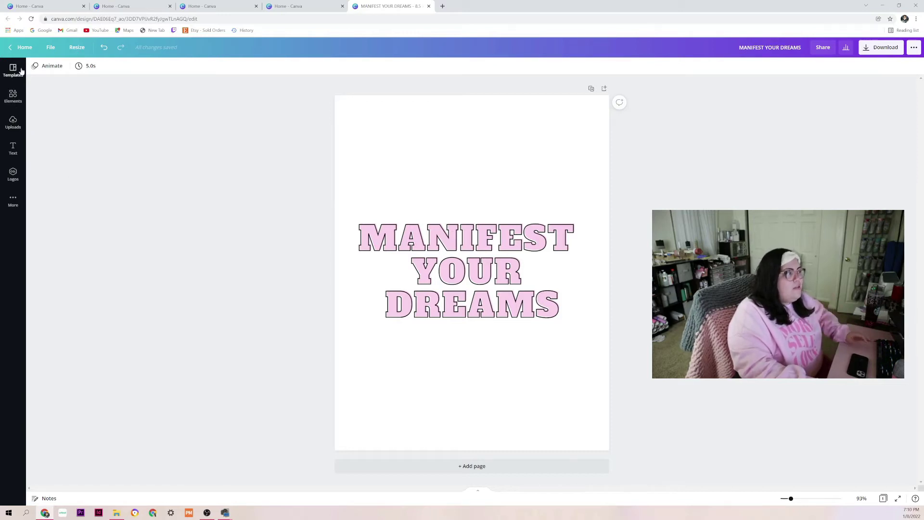
left_click(20, 104)
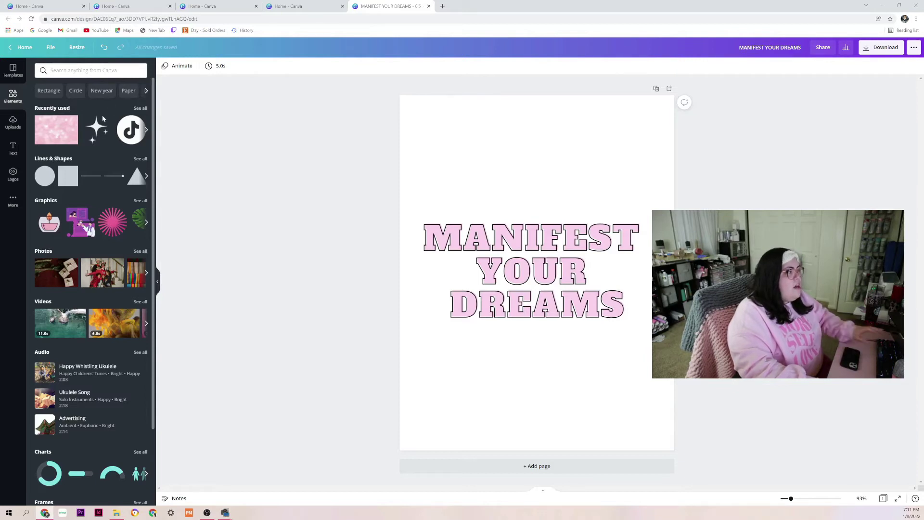
scroll(82, 192, "down", 2)
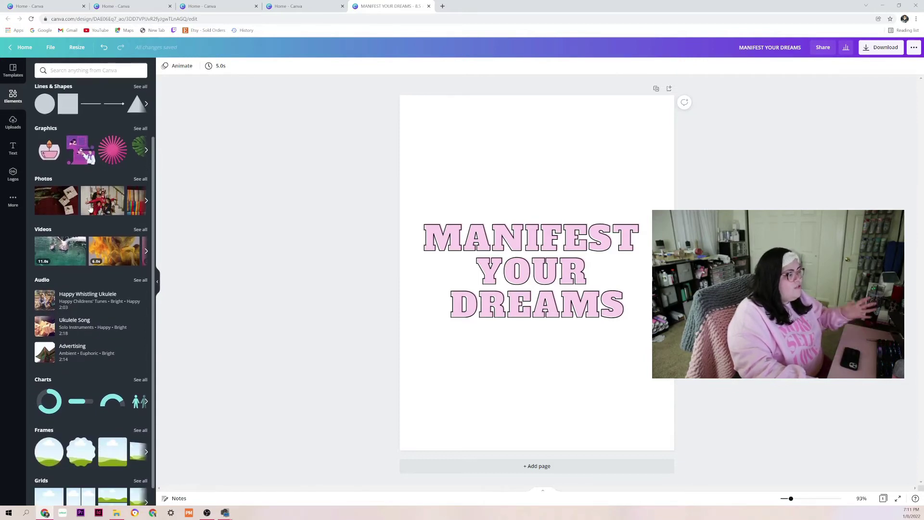
scroll(72, 180, "up", 2)
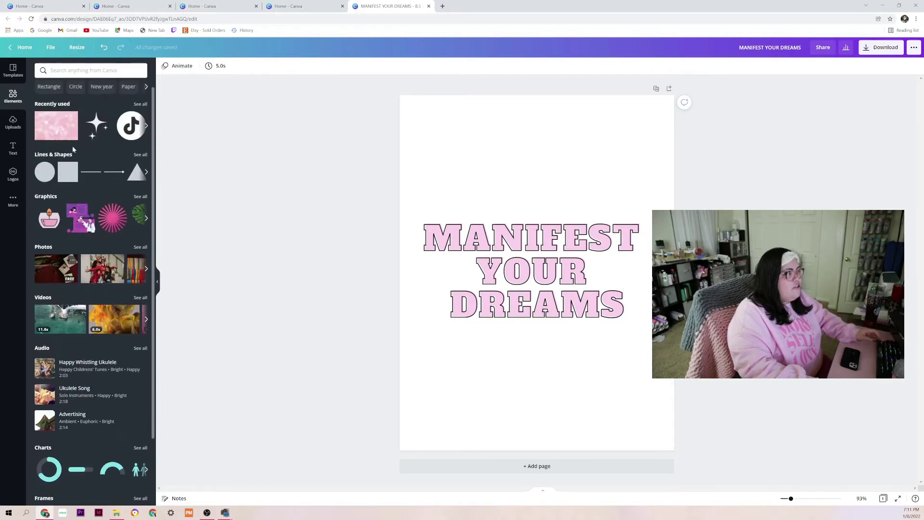
left_click(71, 72)
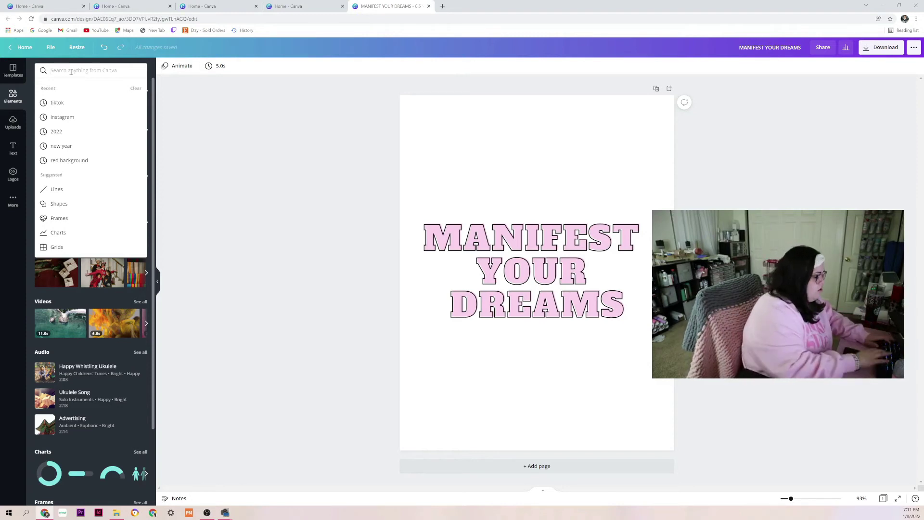
type("STAR")
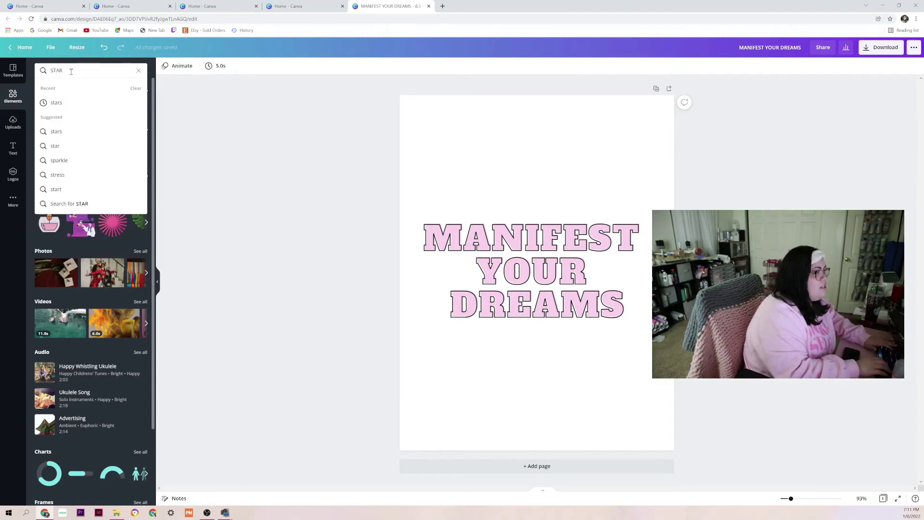
key("Return")
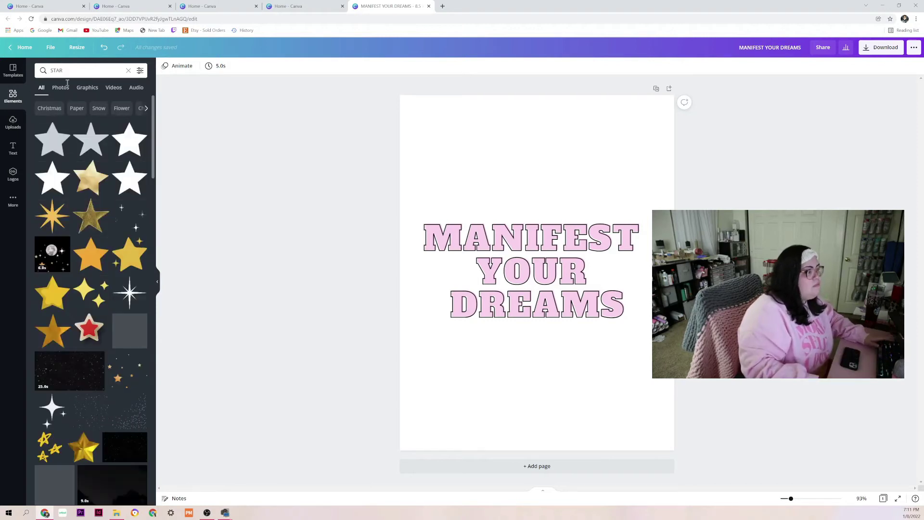
scroll(58, 423, "down", 2)
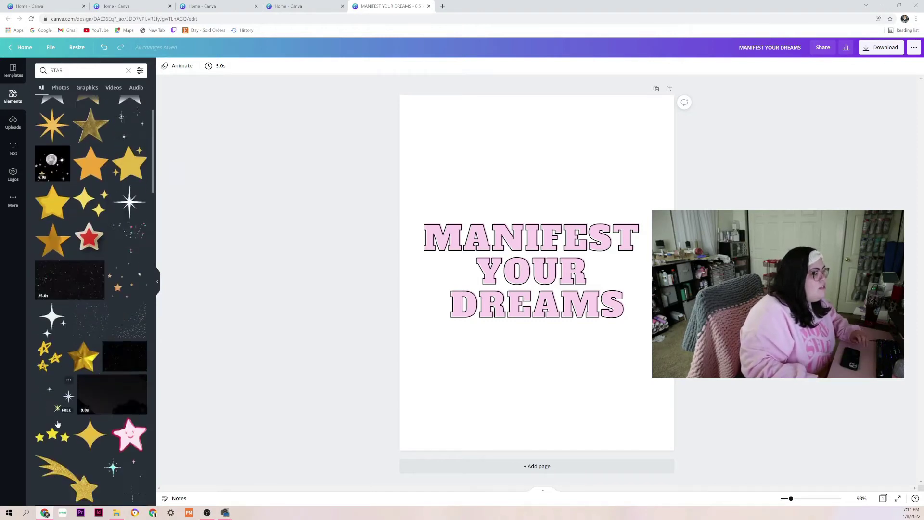
scroll(57, 423, "down", 1)
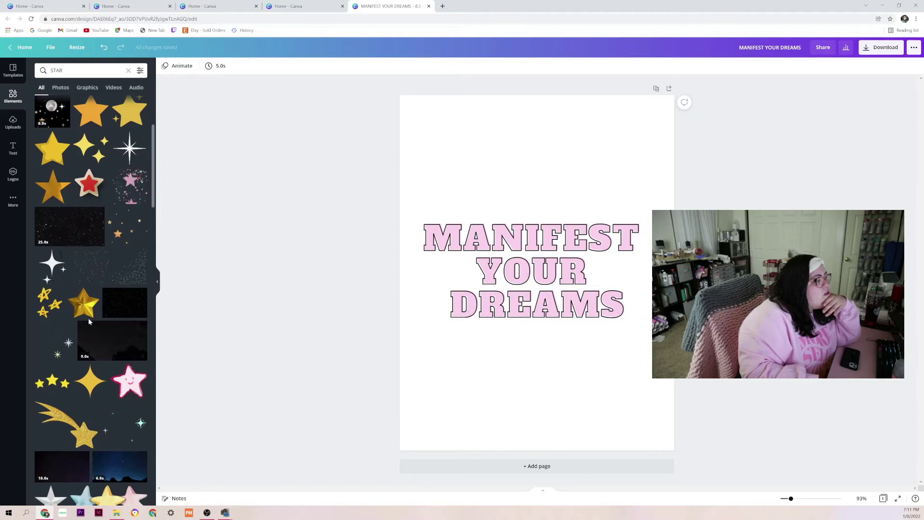
scroll(89, 322, "down", 5)
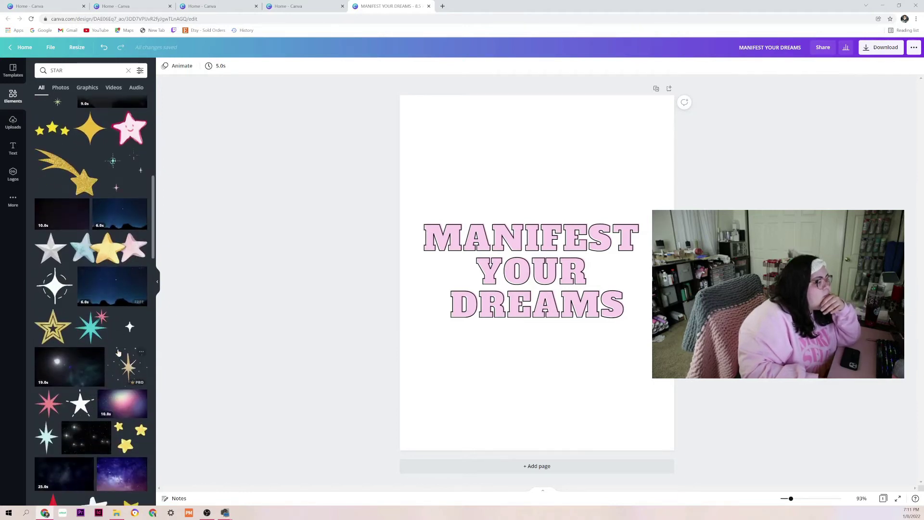
scroll(119, 353, "down", 5)
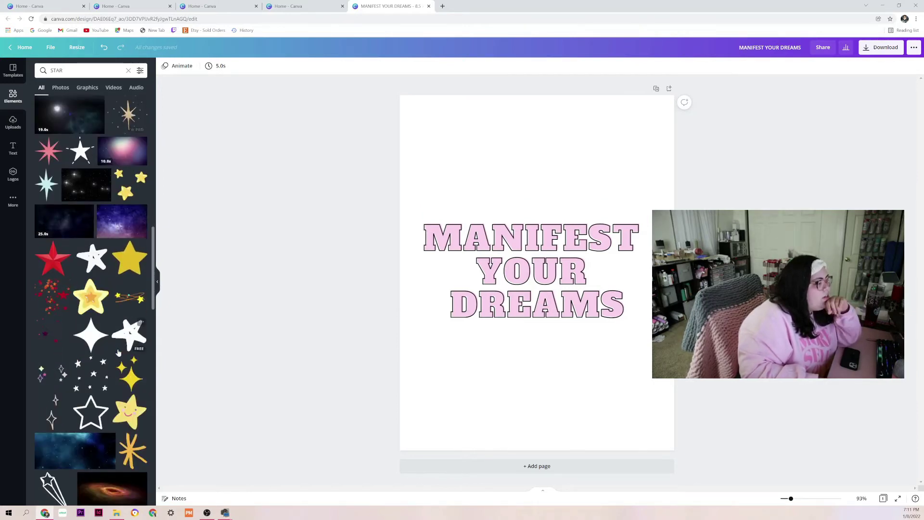
scroll(118, 352, "down", 4)
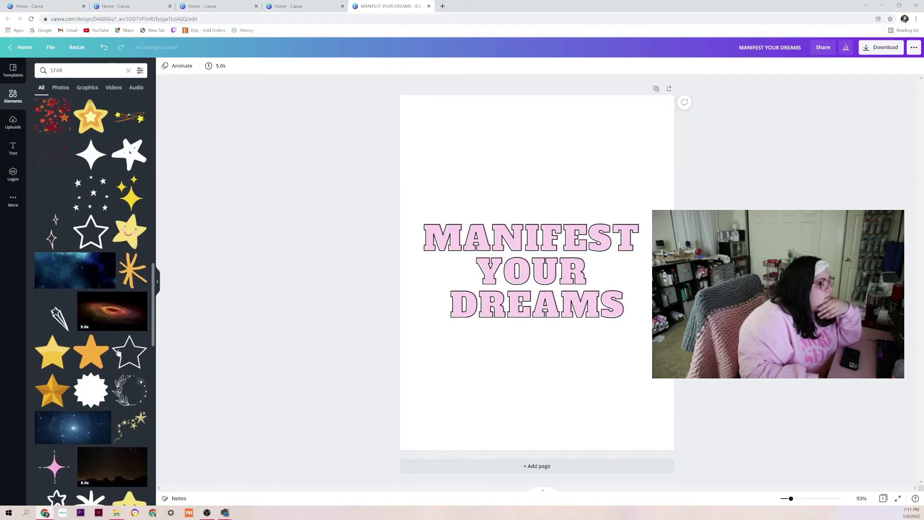
scroll(119, 352, "down", 5)
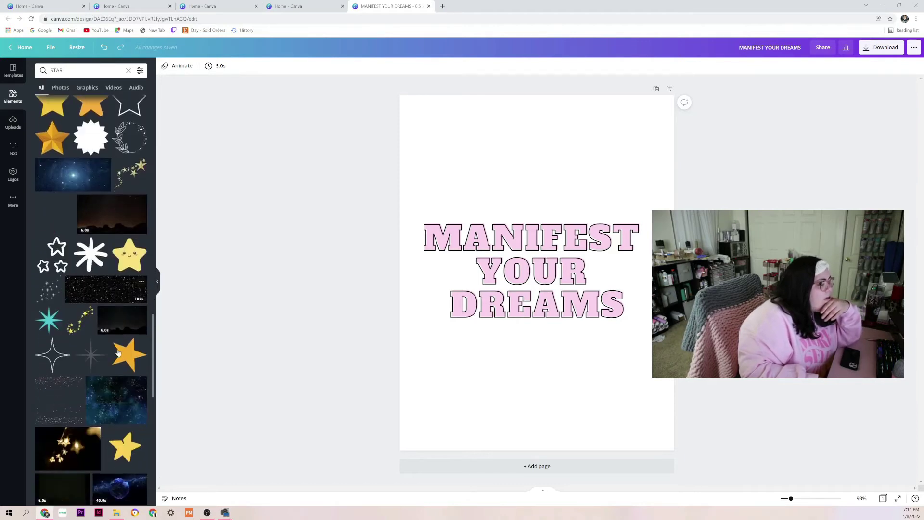
scroll(118, 353, "down", 6)
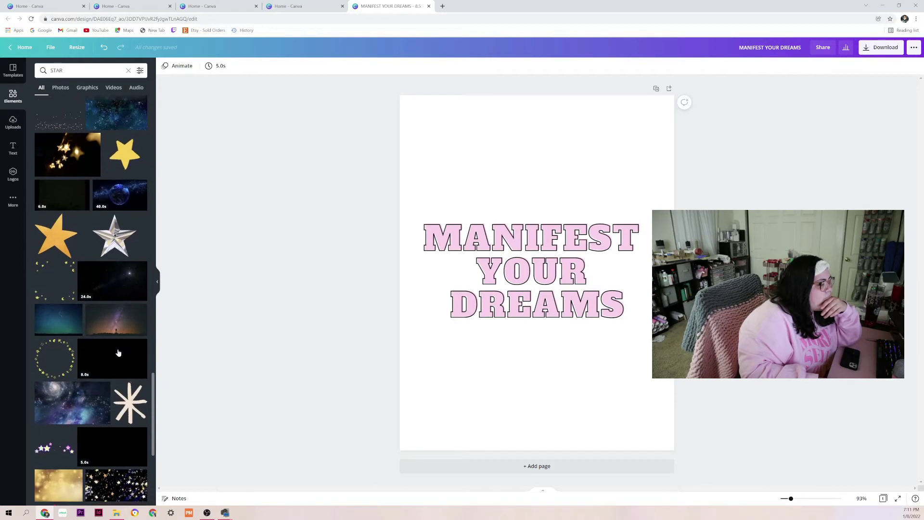
scroll(118, 352, "down", 2)
scroll(119, 353, "up", 4)
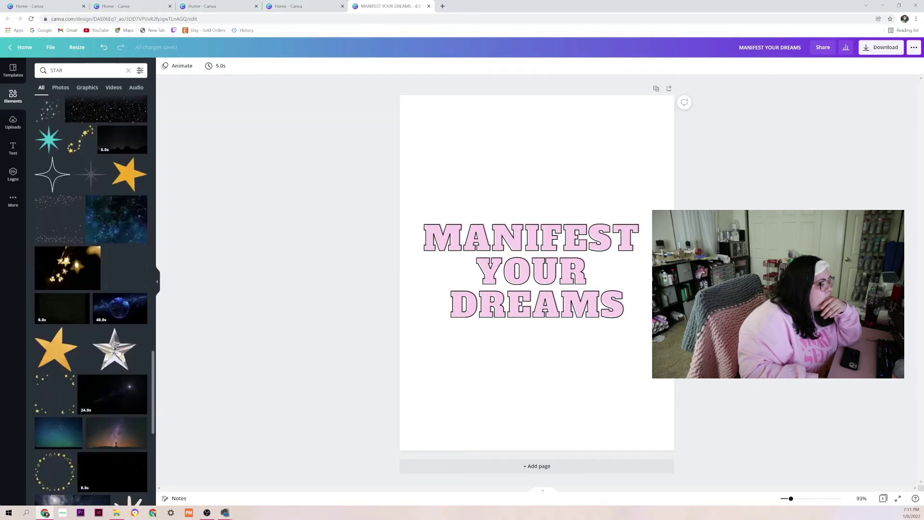
scroll(118, 353, "up", 20)
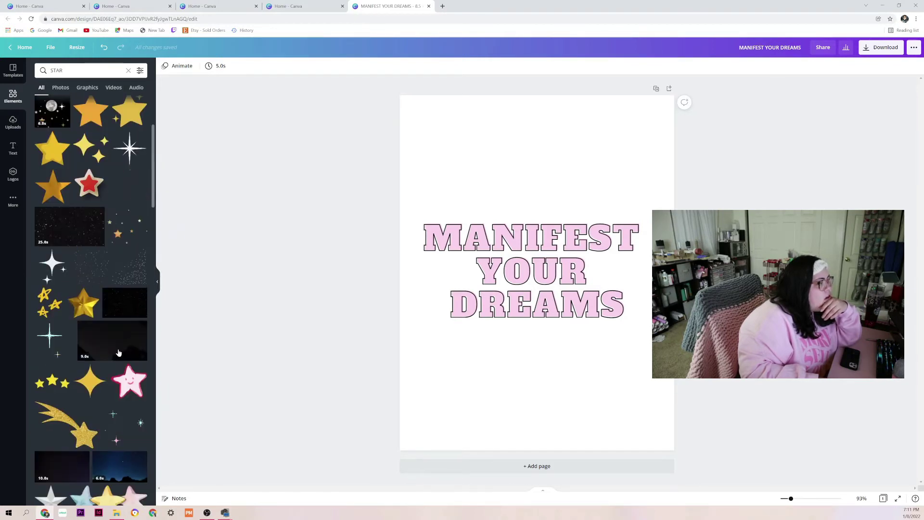
scroll(118, 352, "up", 3)
scroll(75, 295, "down", 2)
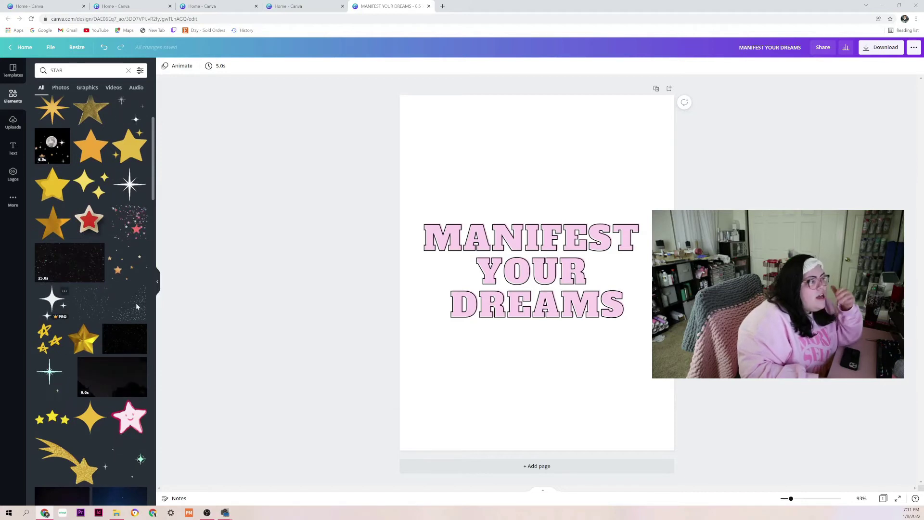
Add the black sparkle star, shrink it, and tuck it left of YOUR DREAMS.
left_click(52, 301)
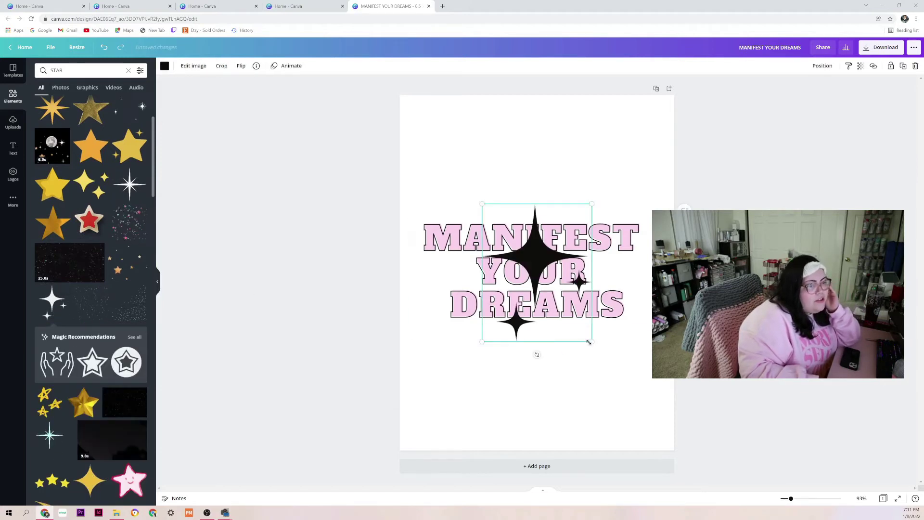
left_click_drag(589, 340, 516, 277)
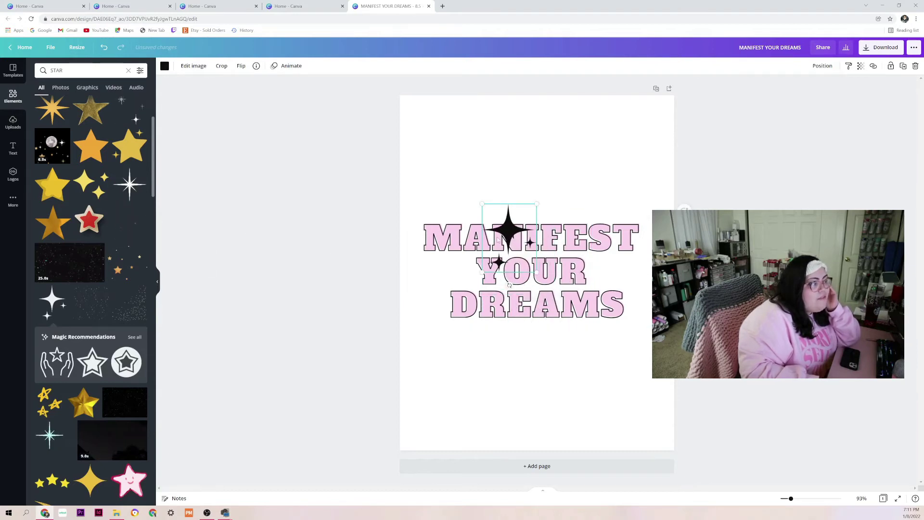
left_click_drag(512, 218, 422, 191)
left_click_drag(453, 235, 443, 278)
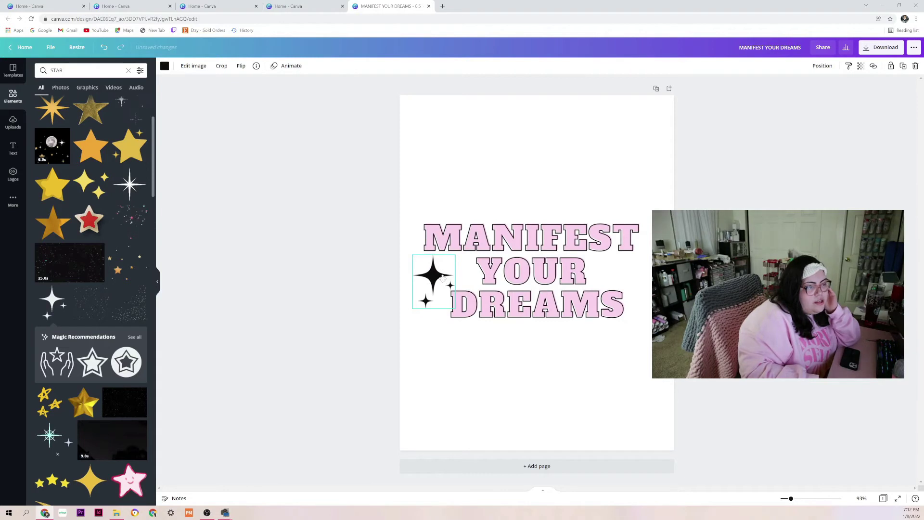
left_click(433, 339)
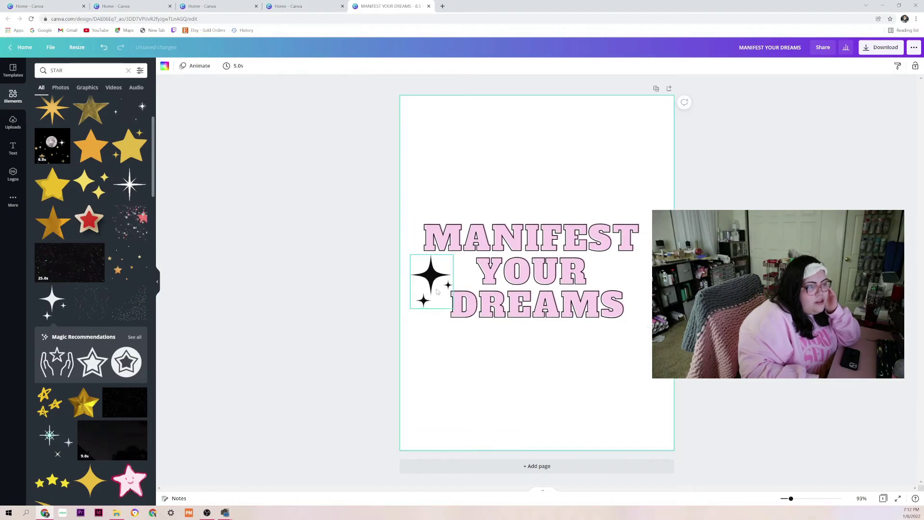
scroll(92, 172, "up", 1)
scroll(92, 172, "up", 3)
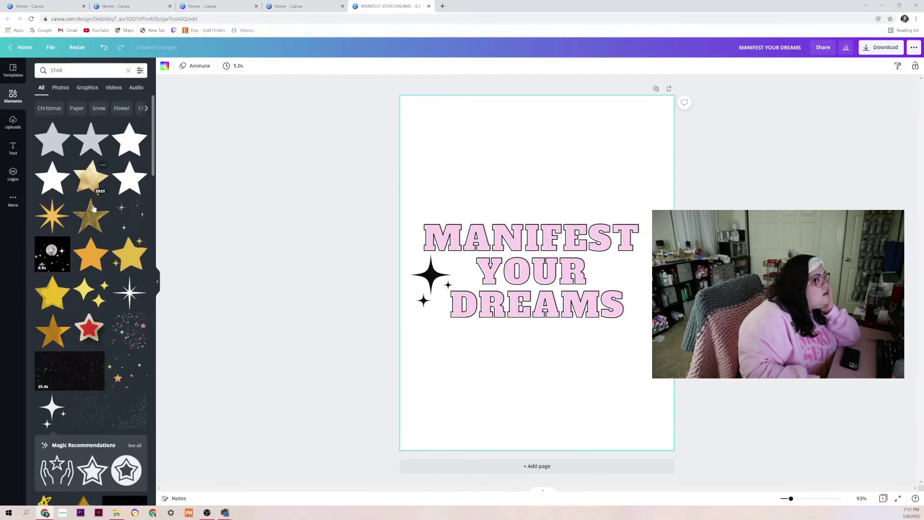
Replace the search term with 'GLYPH STARS' and scroll through the star results.
left_click(72, 68)
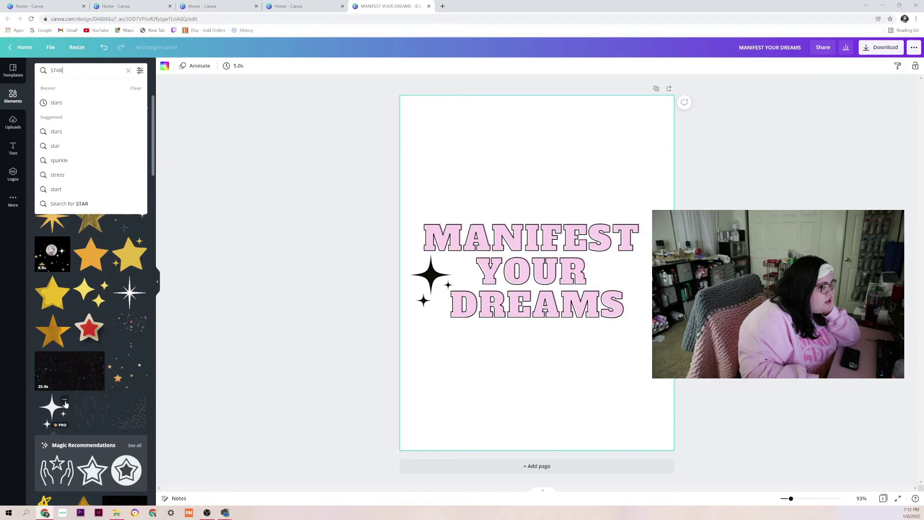
left_click(64, 400)
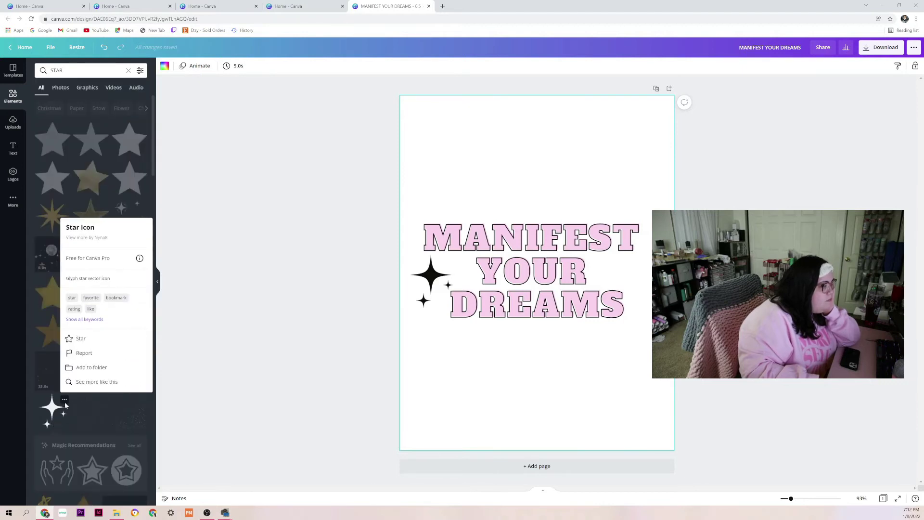
left_click(81, 71)
double_click(81, 71)
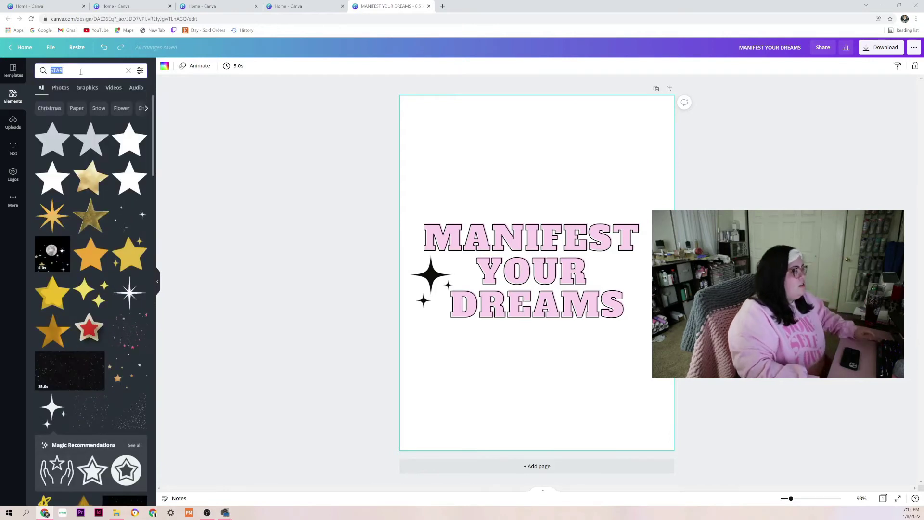
type("GLY")
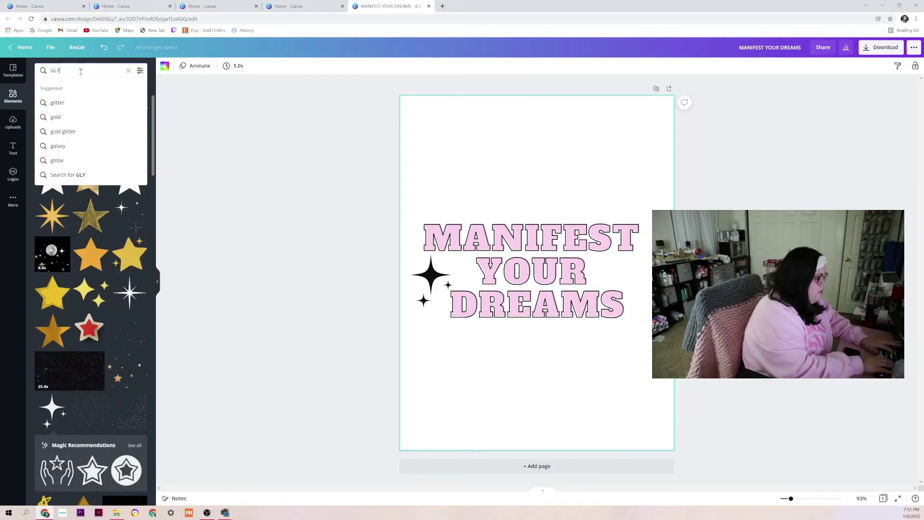
type("PH ST")
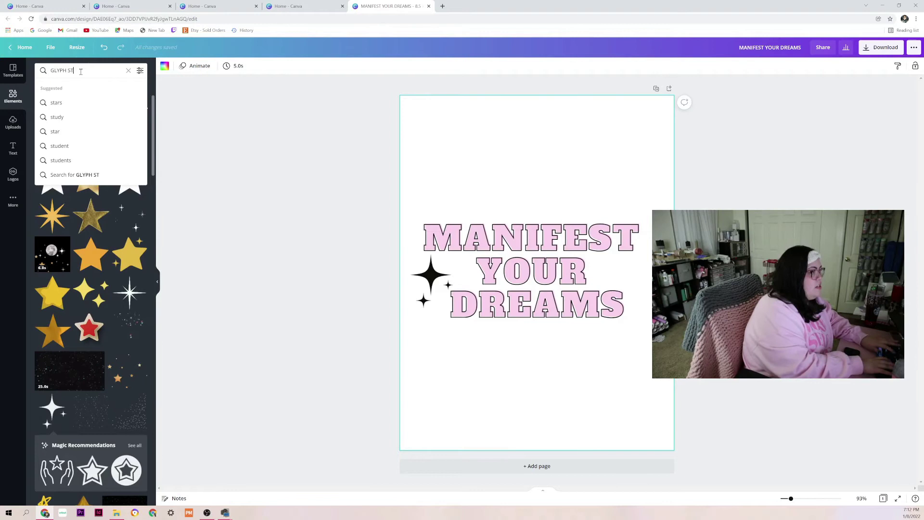
type("ARS")
key("Return")
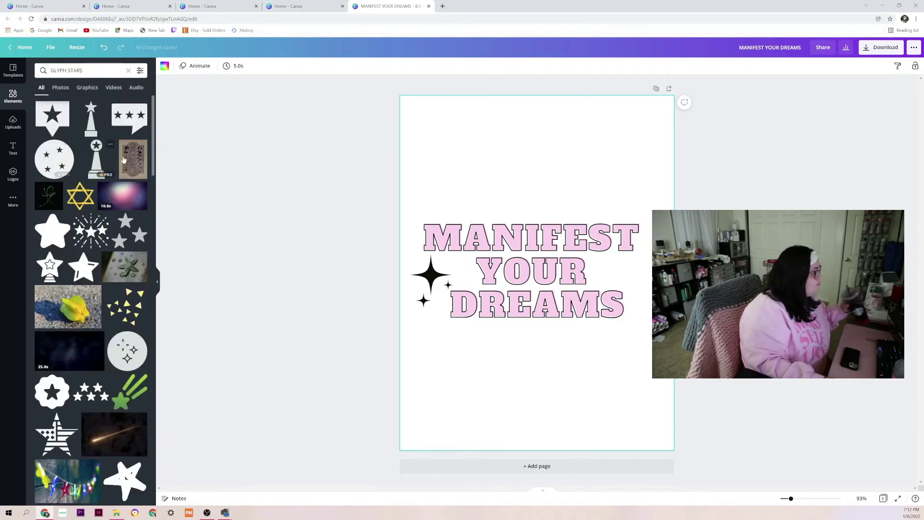
scroll(116, 280, "down", 2)
scroll(115, 280, "down", 10)
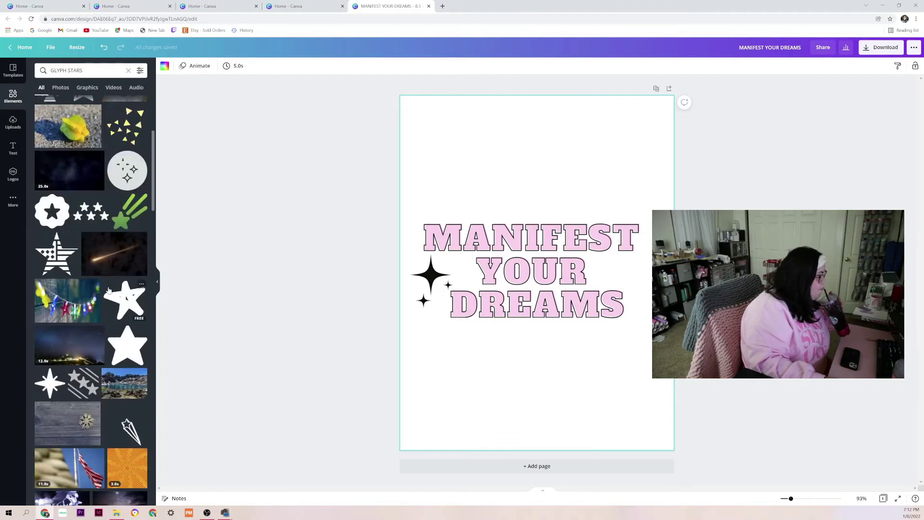
scroll(108, 297, "down", 10)
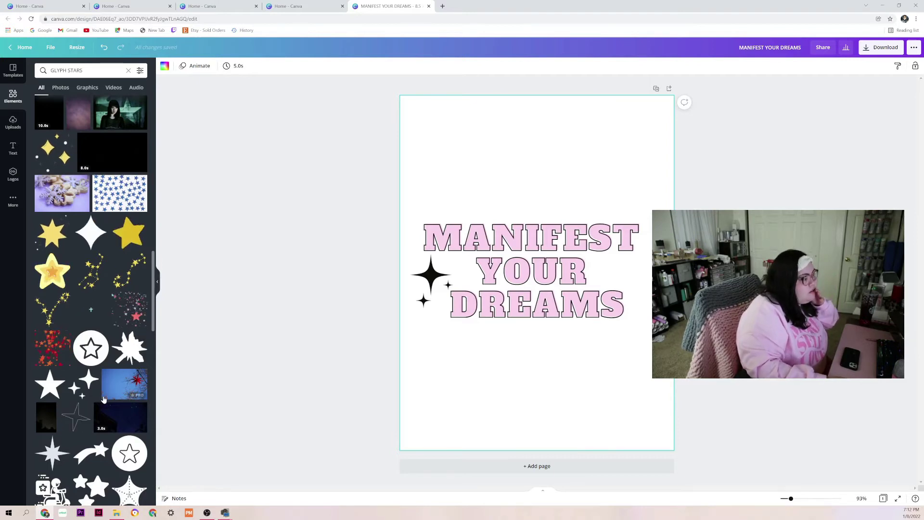
scroll(115, 380, "down", 2)
scroll(103, 400, "down", 5)
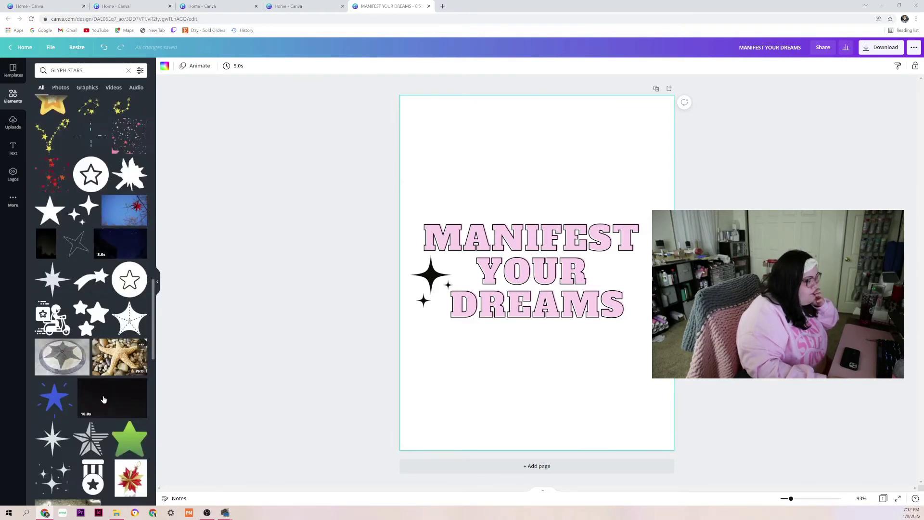
scroll(103, 399, "down", 2)
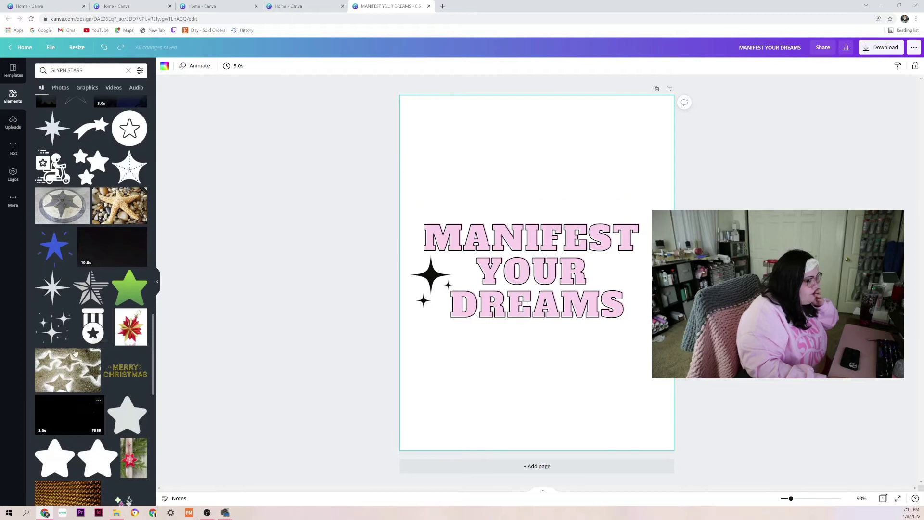
Move the small sparkle to the lower right and add a black four-point sparkle.
left_click(62, 327)
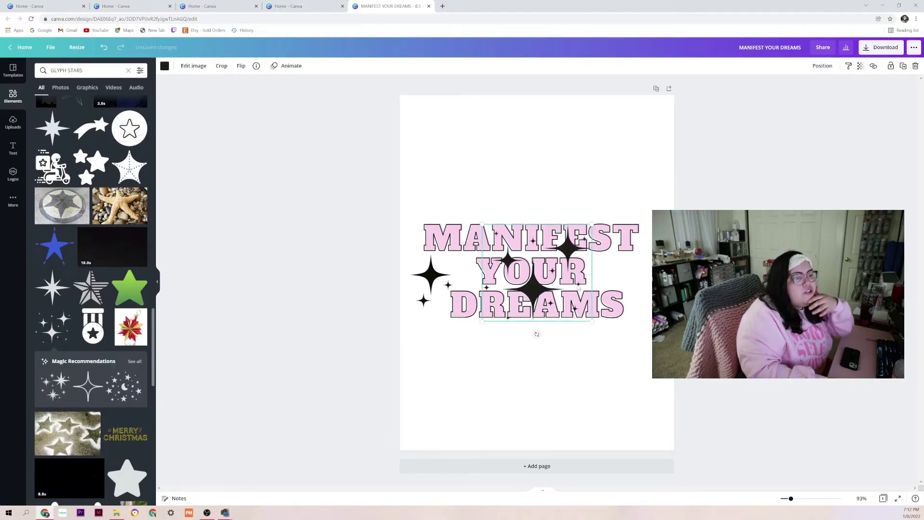
left_click_drag(537, 272, 587, 341)
left_click_drag(650, 364, 562, 406)
left_click(454, 287)
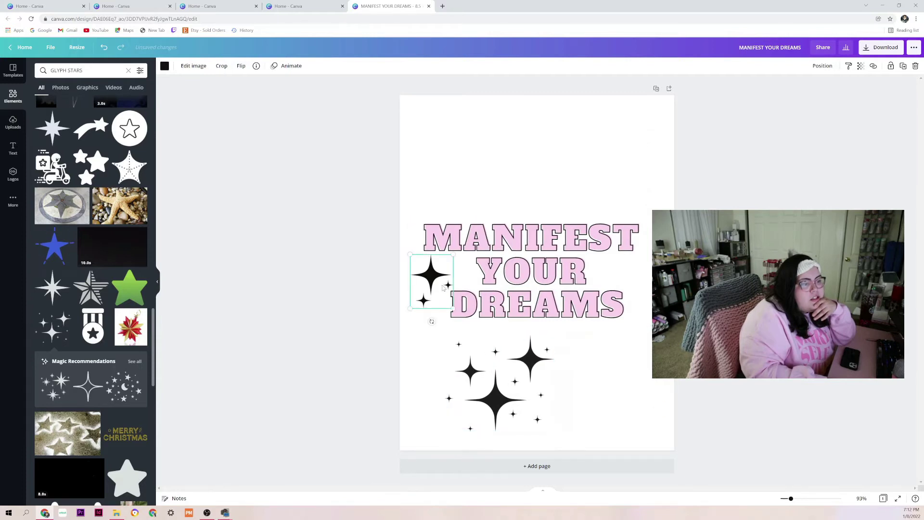
left_click_drag(454, 287, 648, 389)
left_click(539, 410)
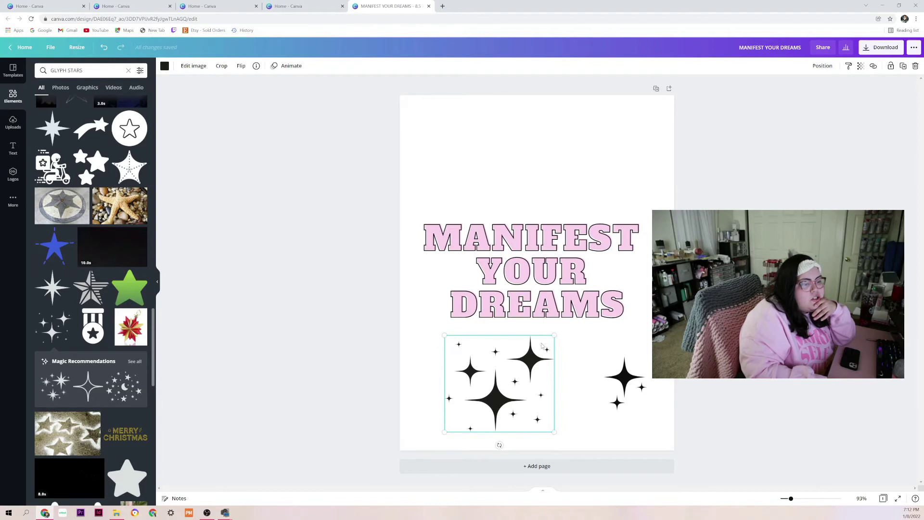
key("Delete")
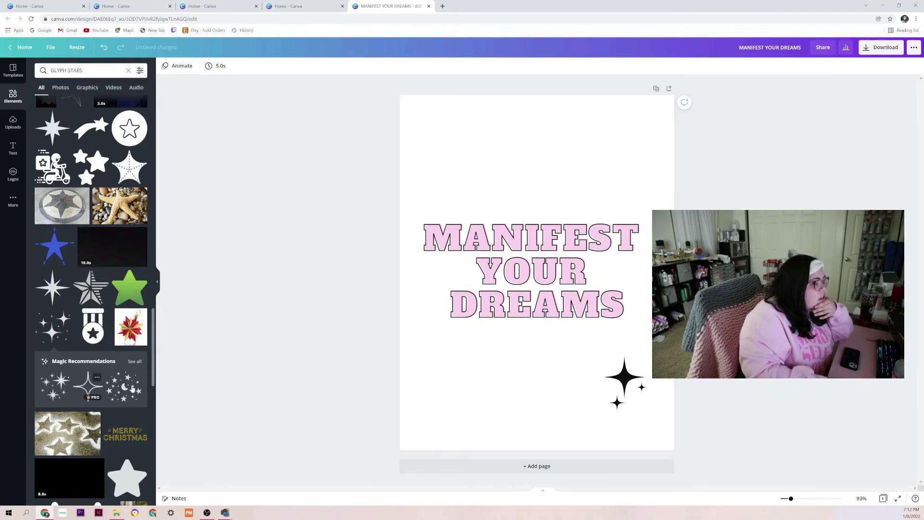
left_click(88, 385)
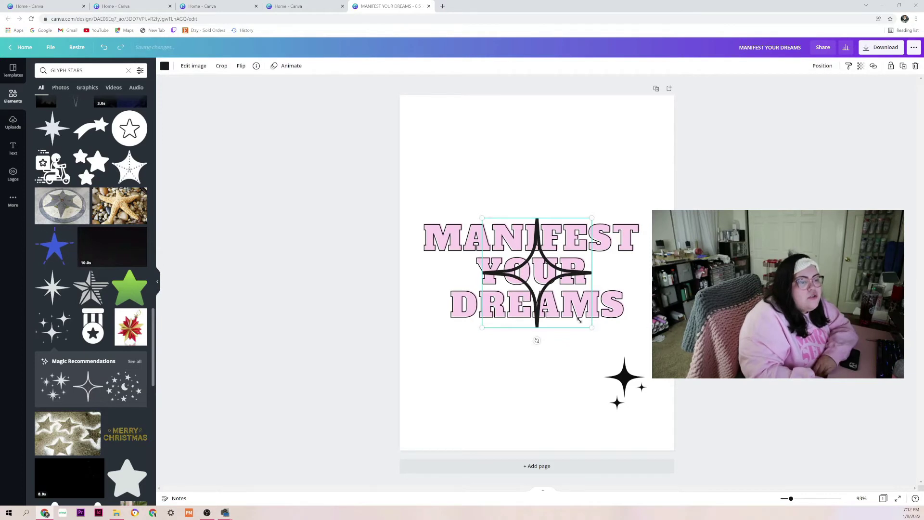
Shrink the new sparkle beside YOUR and add a smaller duplicate at 0.6 size.
left_click_drag(579, 320, 620, 286)
left_click(619, 272)
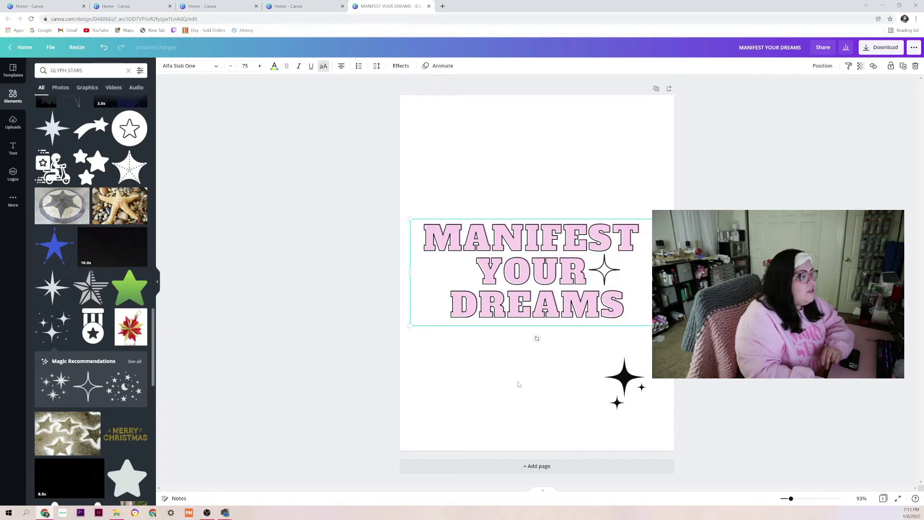
left_click(605, 269)
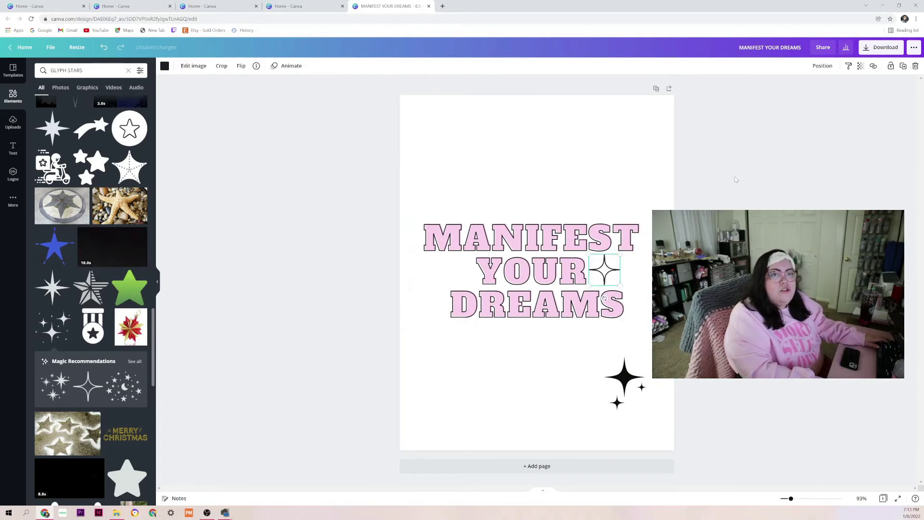
left_click(902, 67)
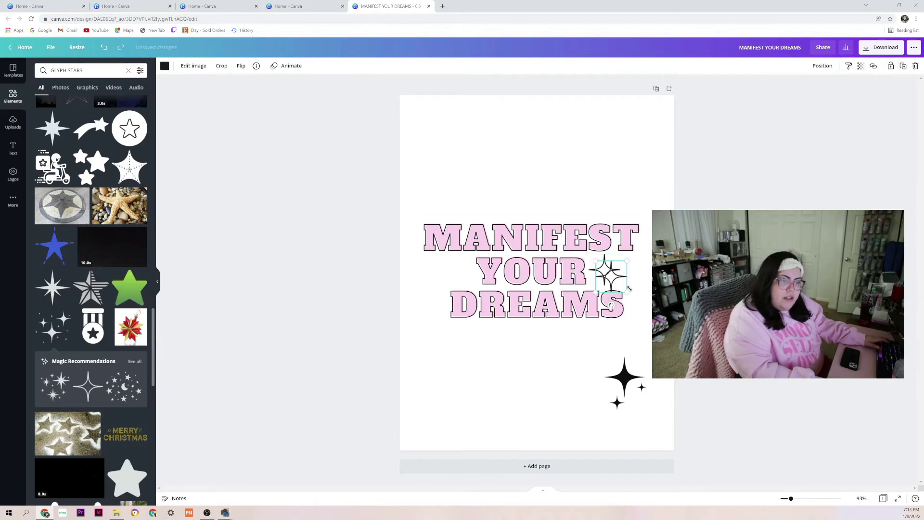
left_click_drag(625, 291, 631, 262)
left_click(532, 272)
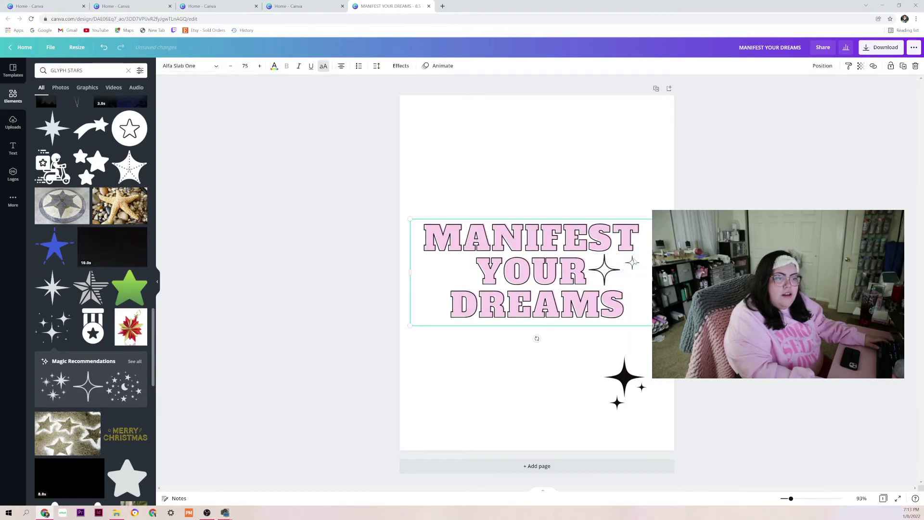
left_click(631, 262)
Place another tiny sparkle copy below the first, and move the black sparkle cluster left of YOUR.
left_click(902, 66)
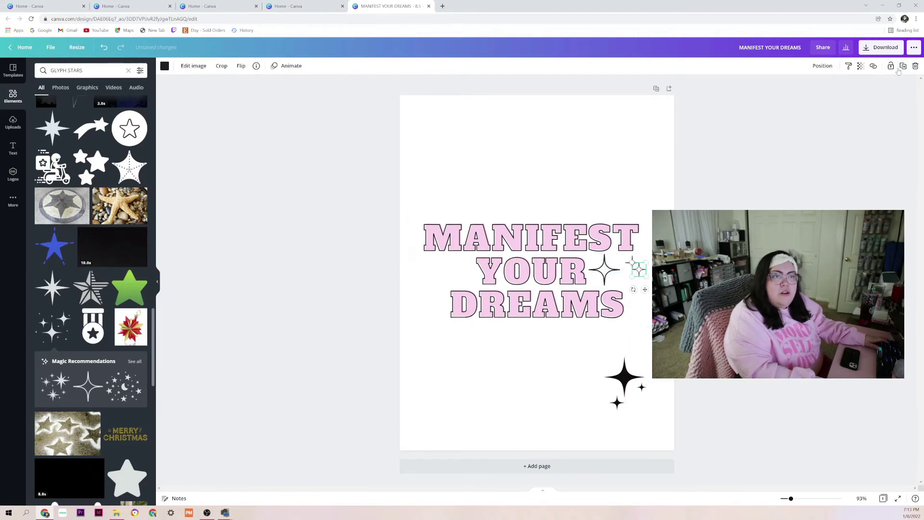
left_click_drag(638, 271, 625, 280)
left_click(749, 382)
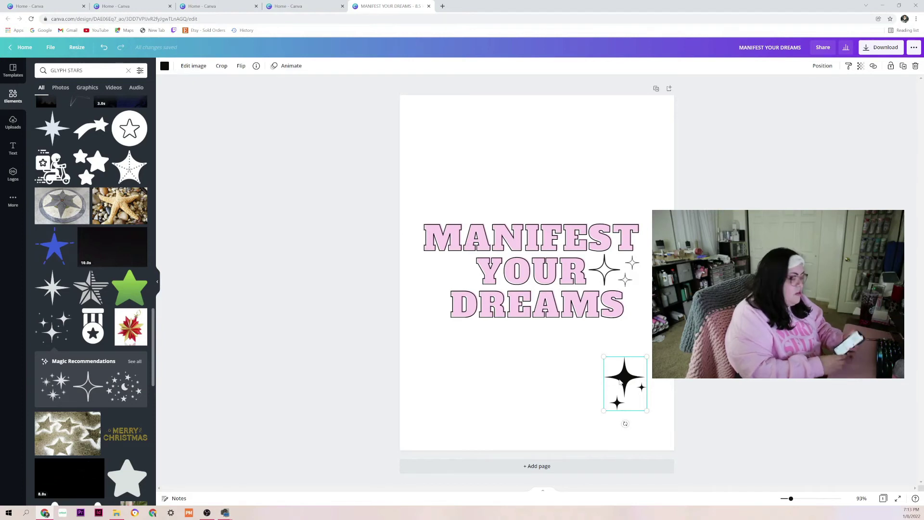
left_click_drag(636, 387, 441, 282)
left_click(525, 371)
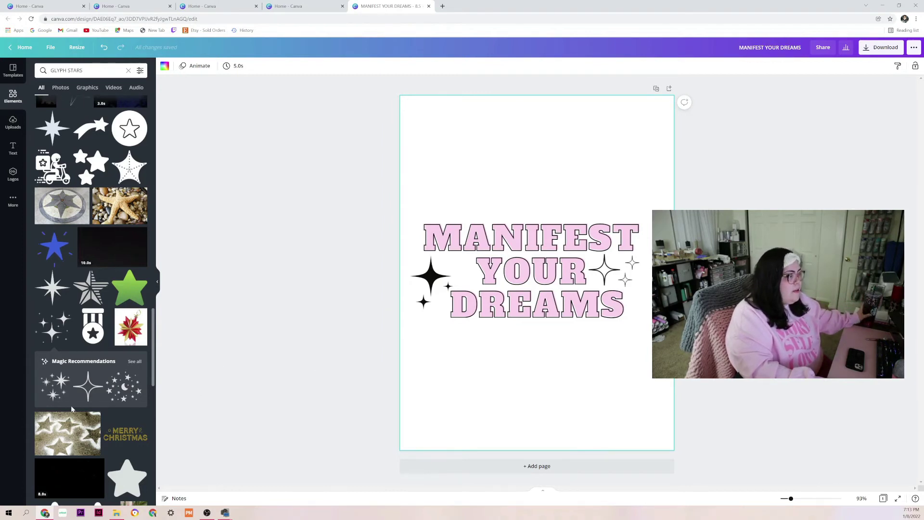
Replace the GLYPH STARS search with an Elements search for boho.
scroll(71, 409, "down", 6)
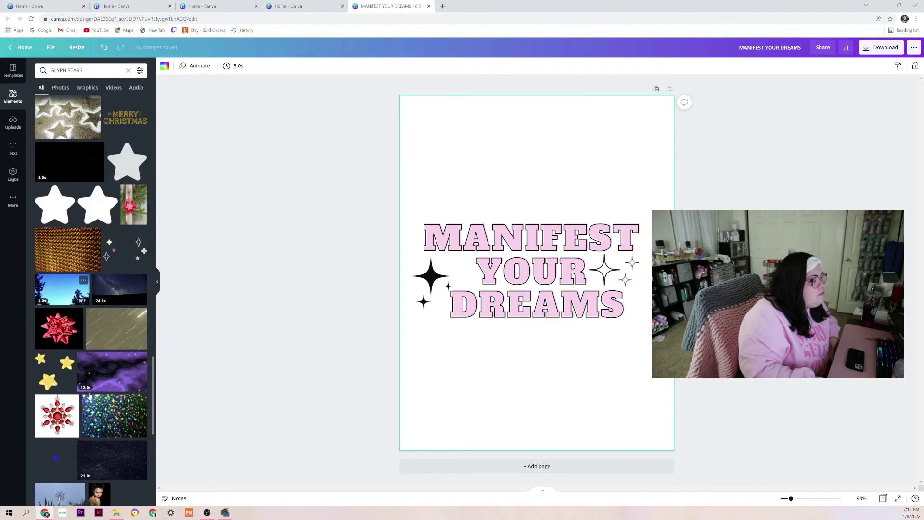
scroll(89, 395, "down", 6)
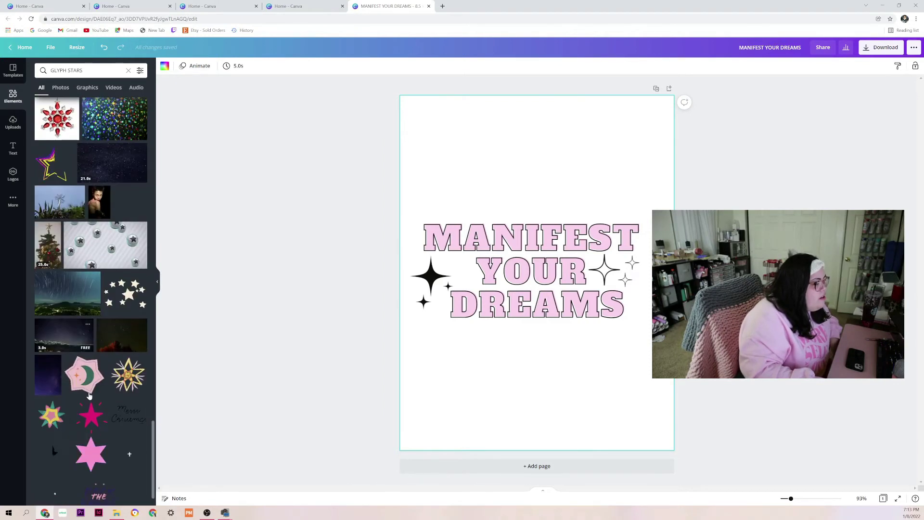
scroll(89, 396, "up", 8)
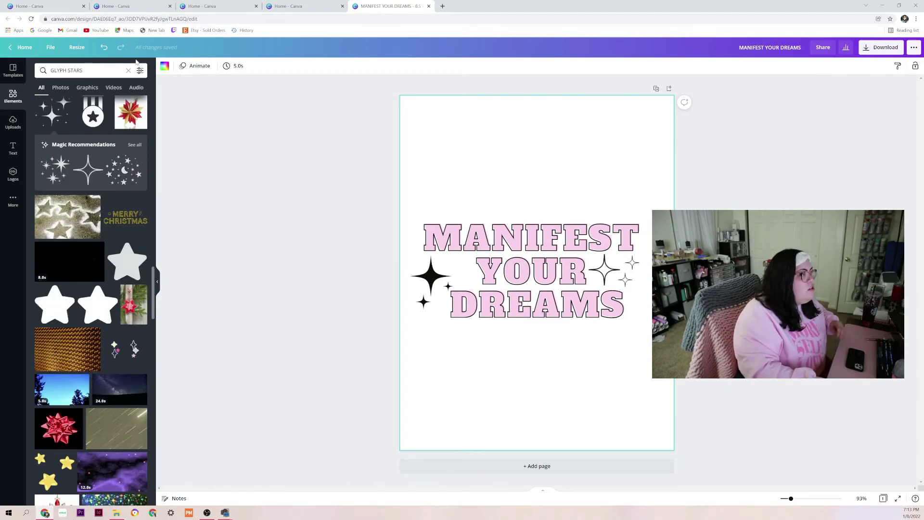
left_click(128, 70)
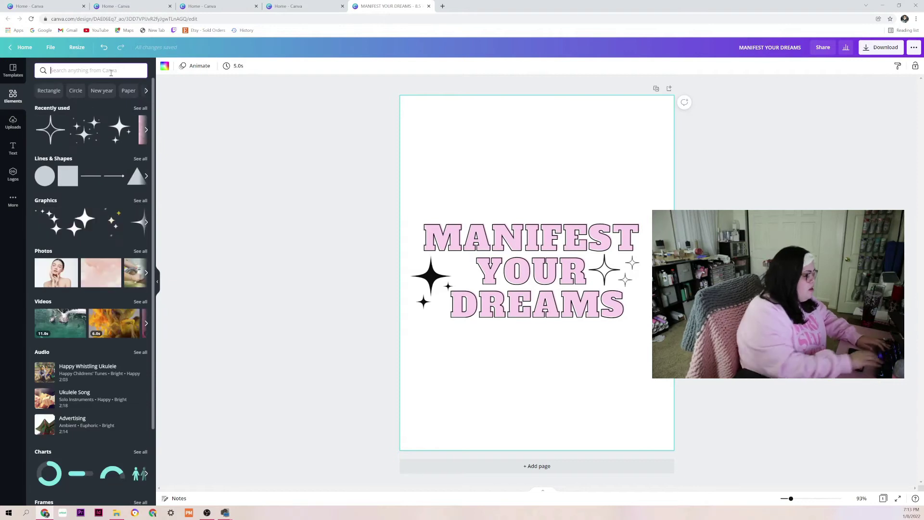
type("boho")
key("Return")
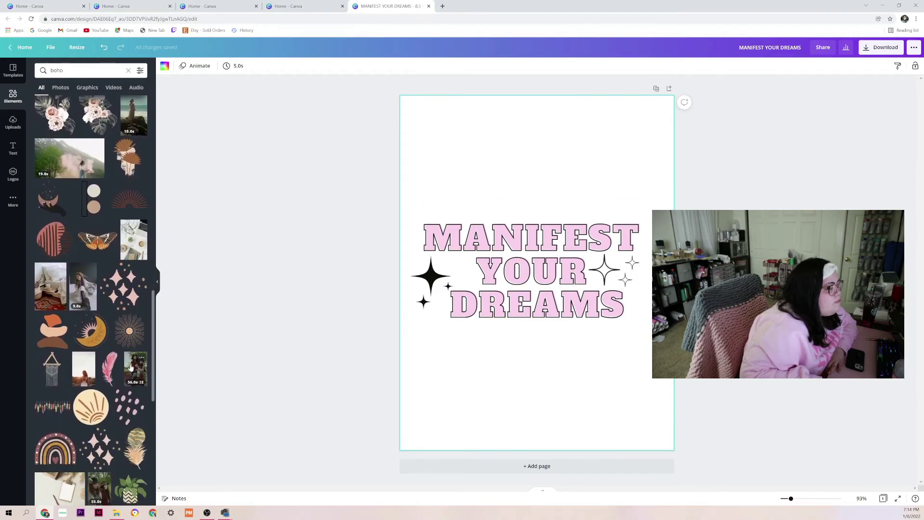
Browse through the boho element results, then clear the search.
scroll(130, 367, "down", 2)
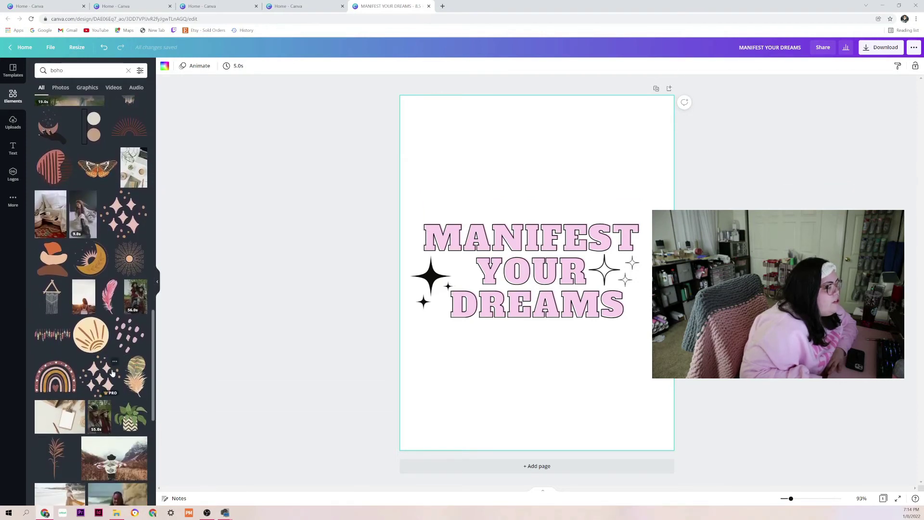
scroll(112, 373, "down", 8)
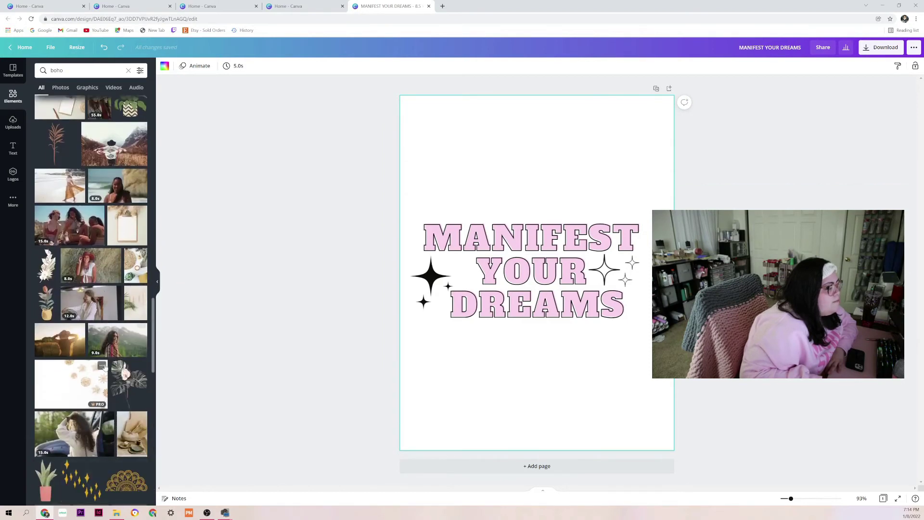
scroll(105, 367, "down", 4)
scroll(104, 367, "down", 1)
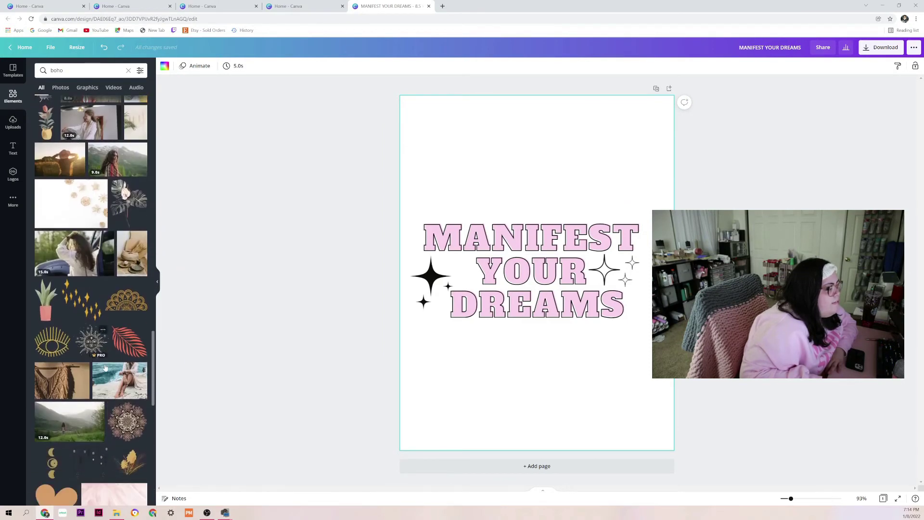
scroll(104, 367, "down", 7)
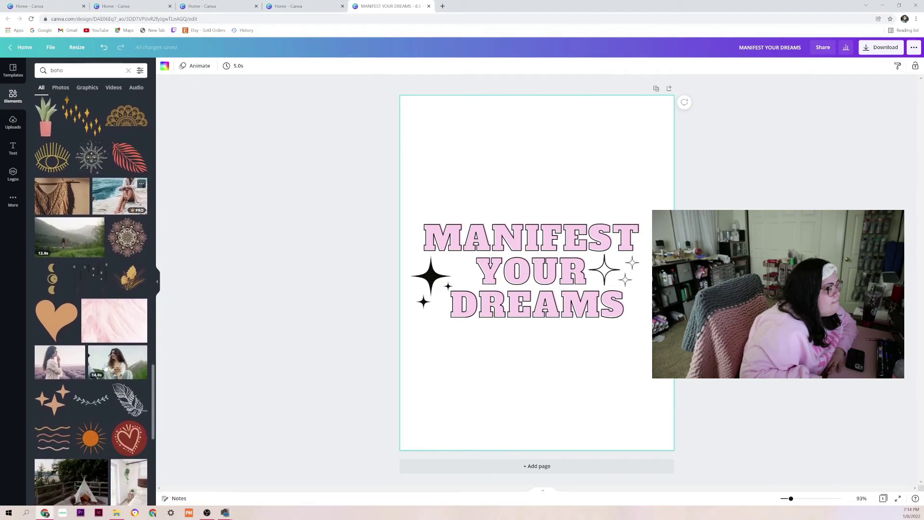
scroll(104, 367, "down", 8)
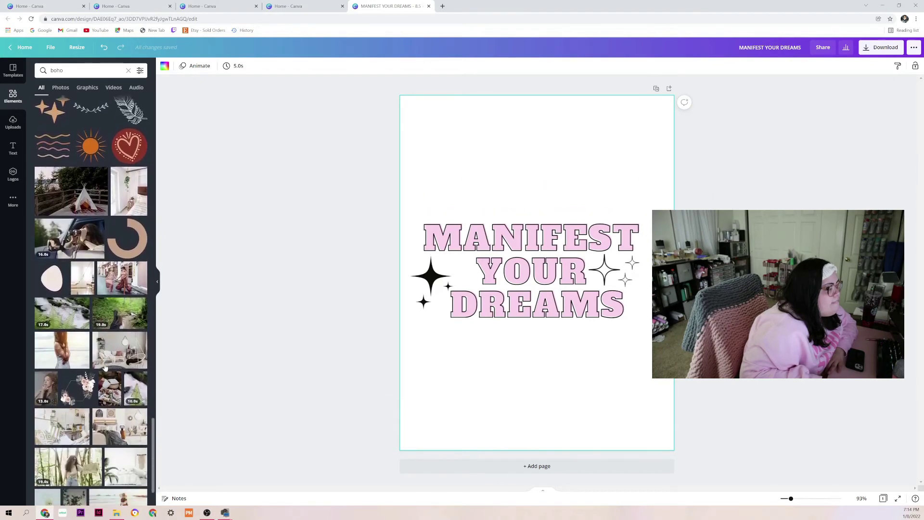
scroll(105, 367, "down", 10)
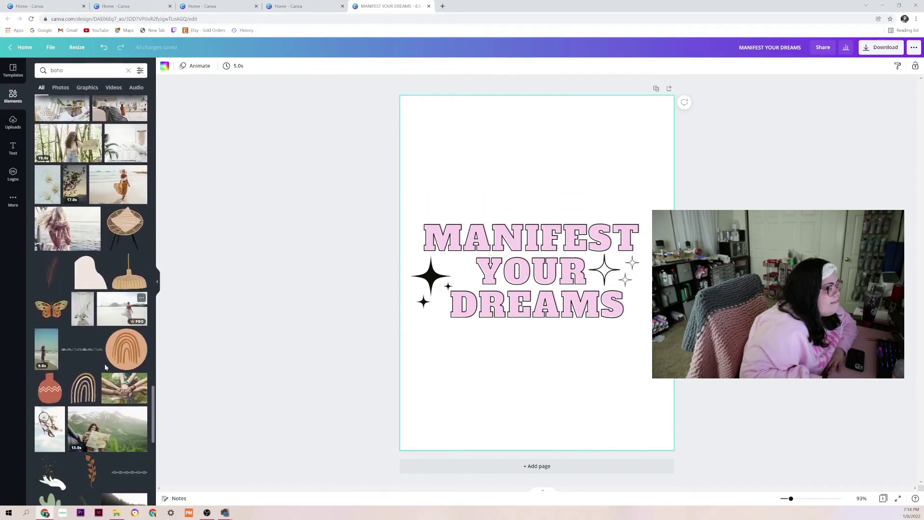
scroll(105, 367, "down", 7)
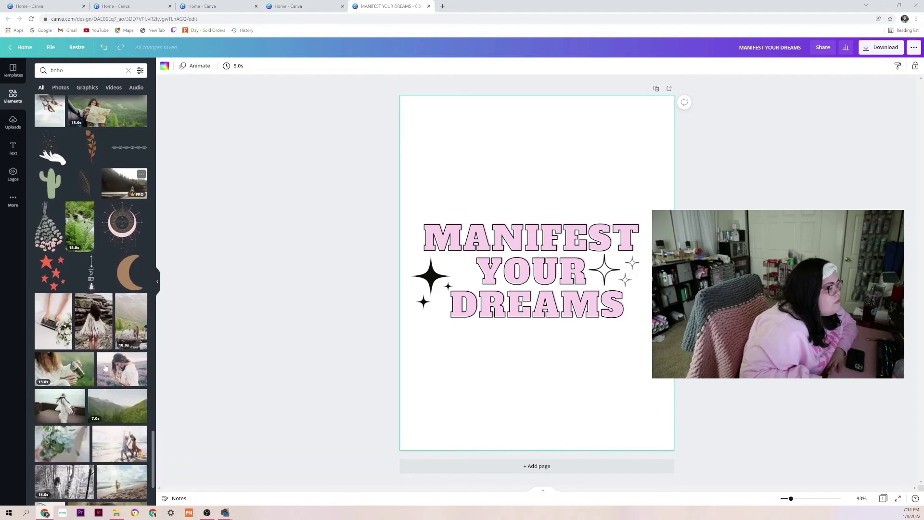
scroll(105, 367, "down", 3)
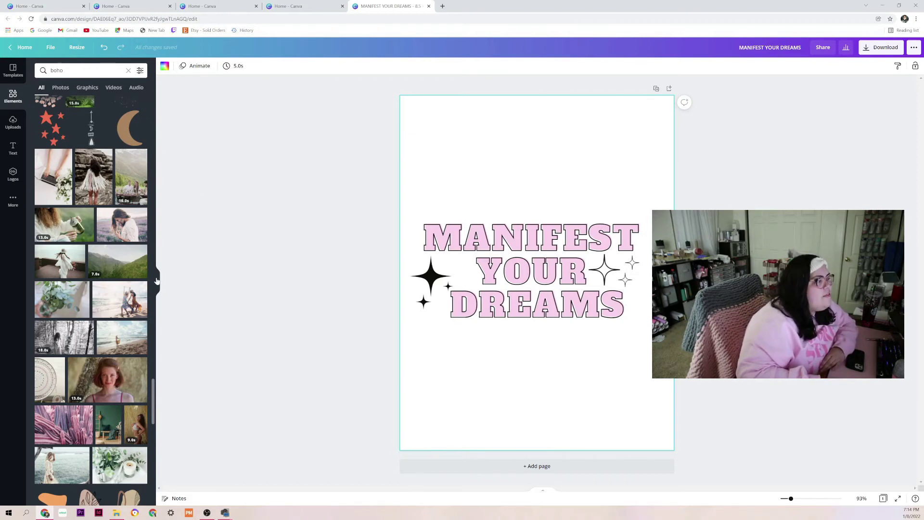
scroll(77, 108, "up", 3)
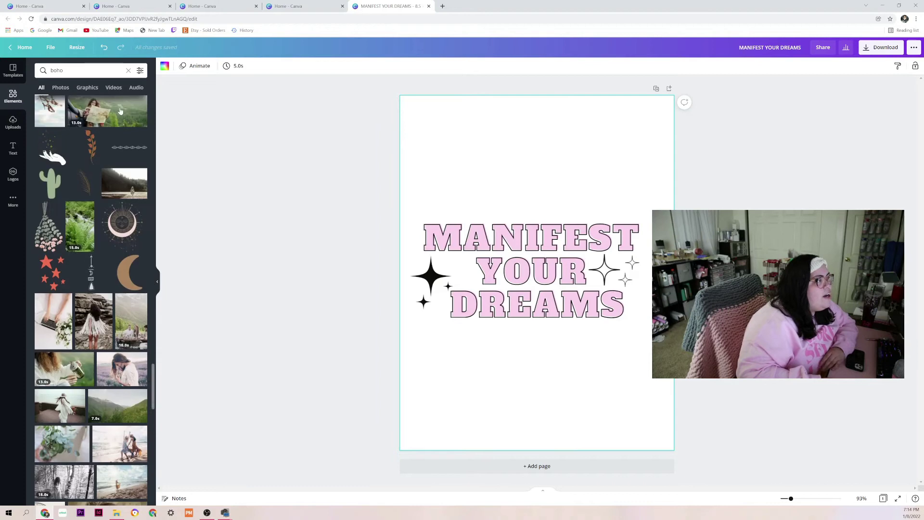
left_click(129, 71)
Place a tiny outline sparkle beside DREAMS on the left and show all Graphics.
left_click(625, 280)
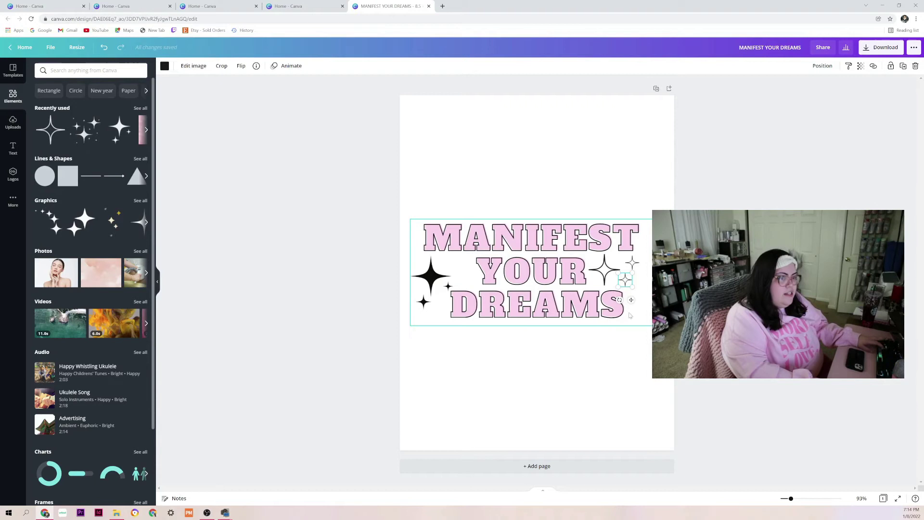
left_click_drag(627, 282, 439, 311)
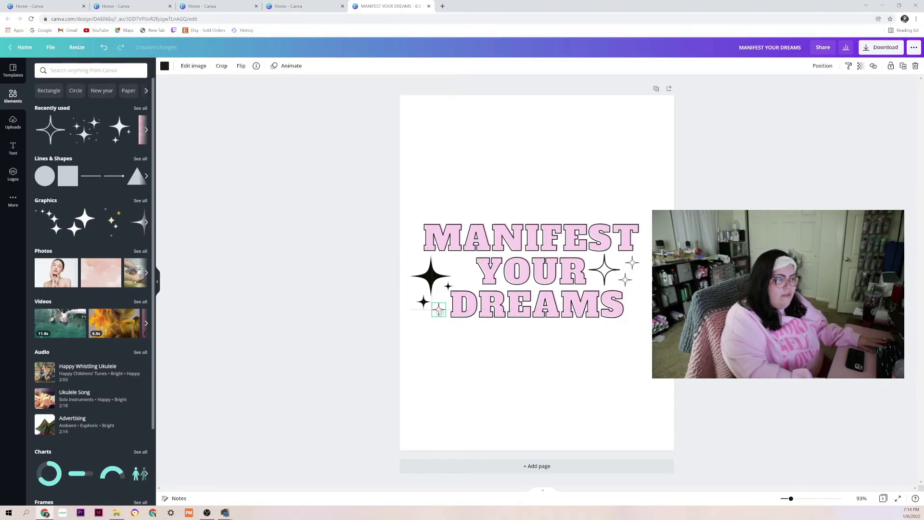
left_click(561, 359)
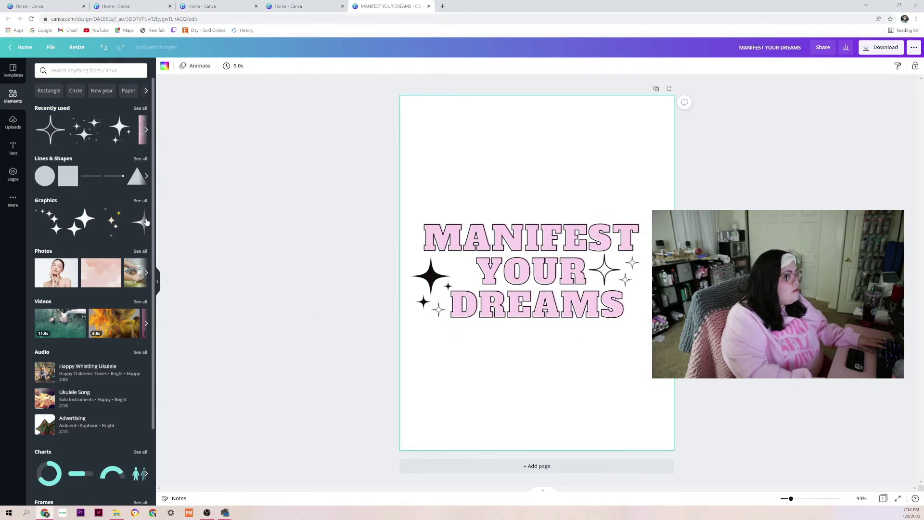
left_click(141, 202)
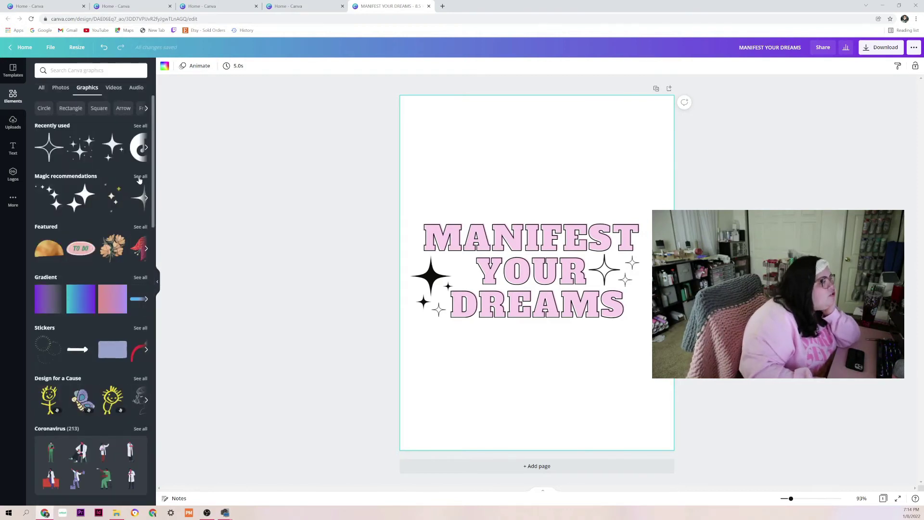
Add a small four-point sparkle from Magic recommendations just right of DREAMS.
left_click(140, 176)
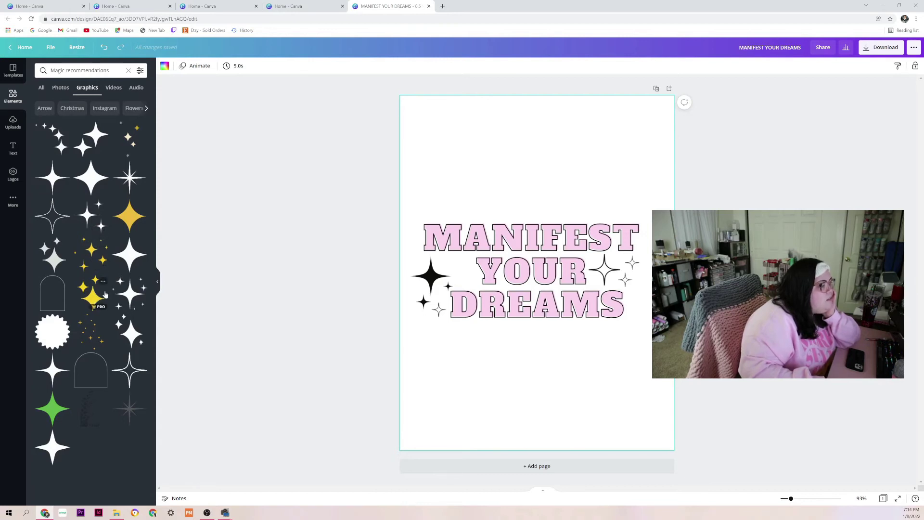
left_click(122, 266)
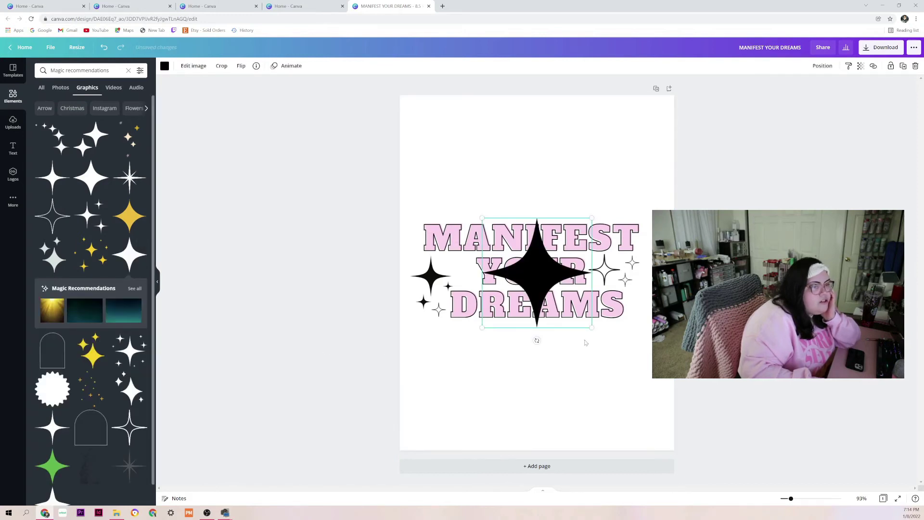
left_click_drag(581, 319, 480, 271)
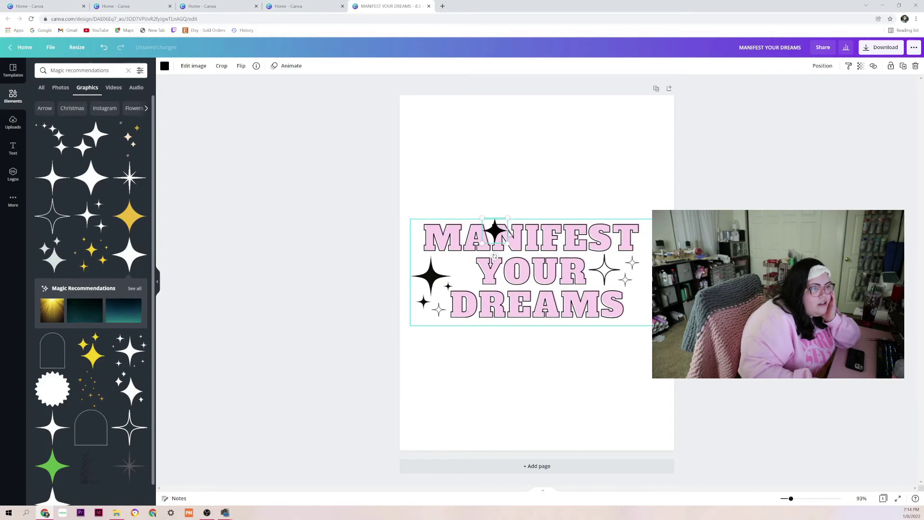
left_click_drag(495, 231, 513, 249)
left_click_drag(585, 296, 638, 288)
left_click(630, 361)
left_click(641, 302)
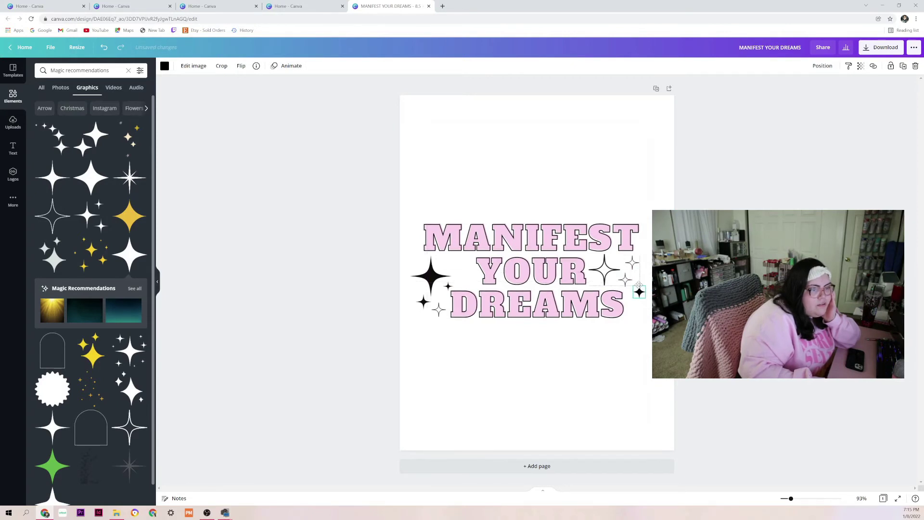
left_click(642, 362)
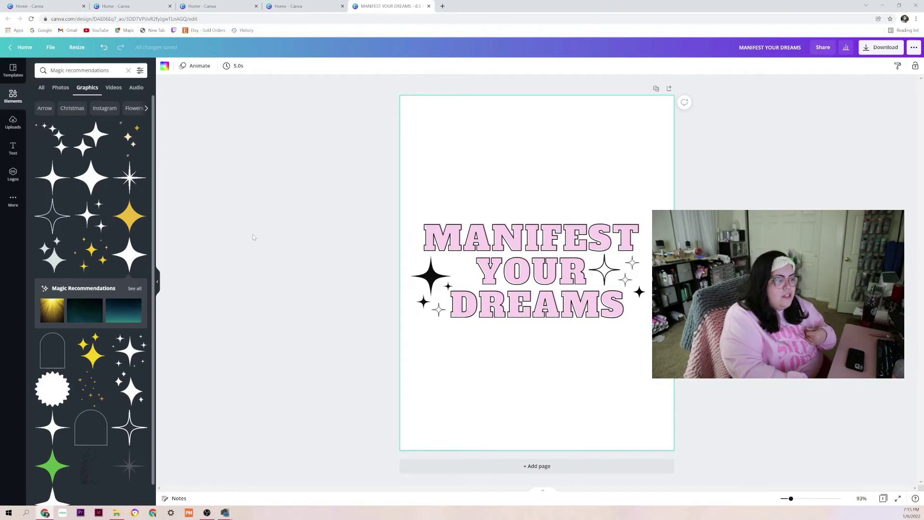
Clear the graphics search, collapse the Elements panel and bring up the download options.
left_click(128, 71)
left_click(157, 281)
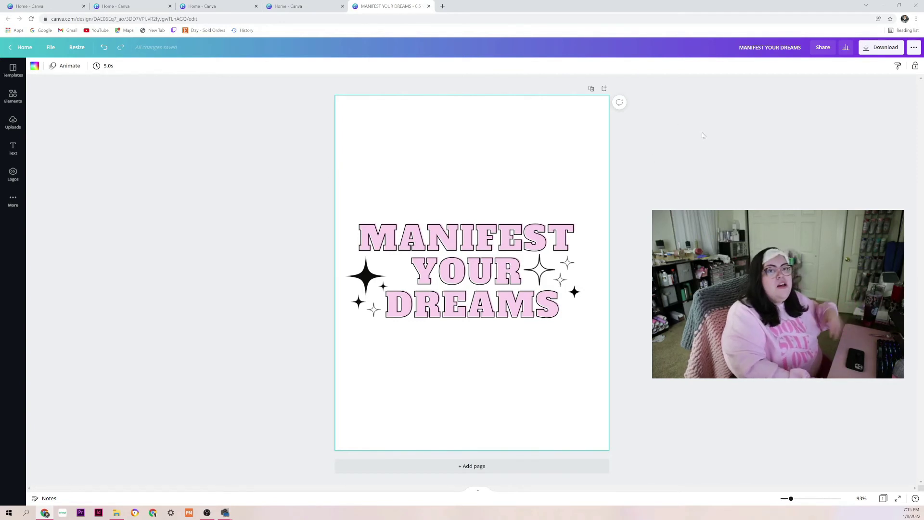
left_click(883, 50)
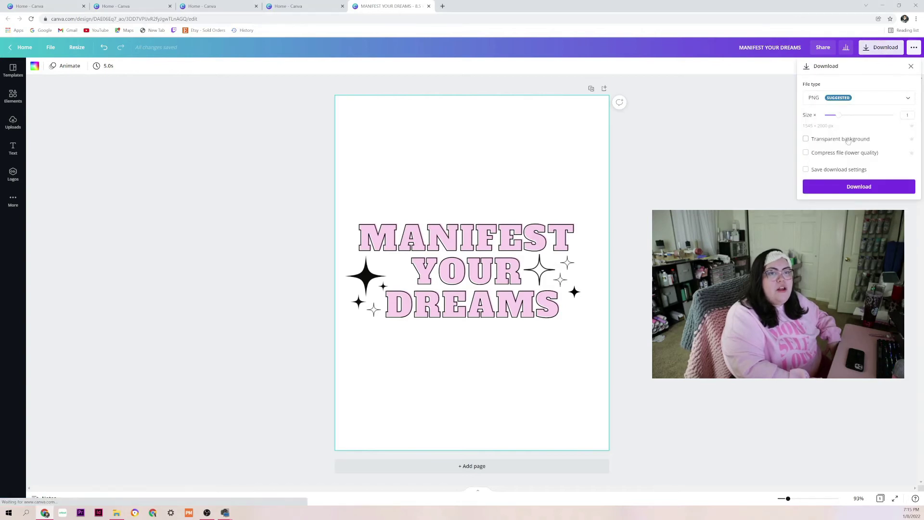
Download the design as an SVG with a transparent background and open the file.
left_click(847, 98)
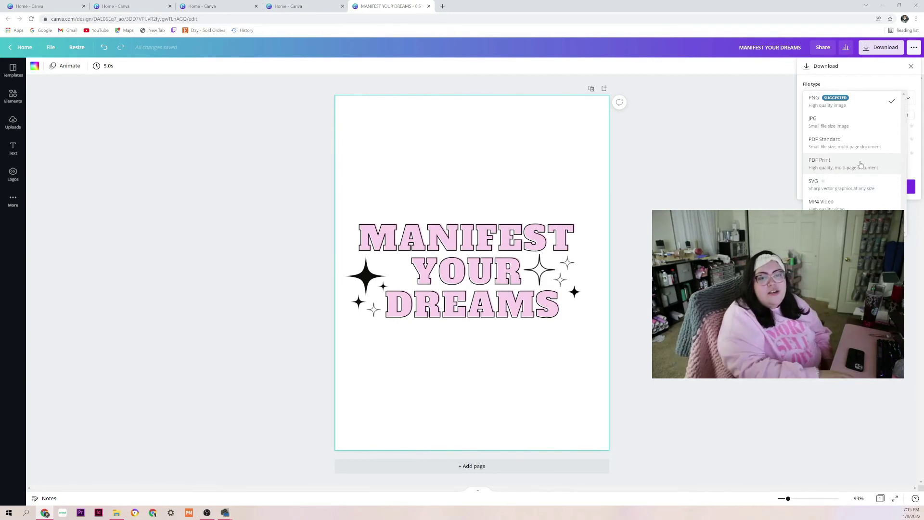
left_click(849, 184)
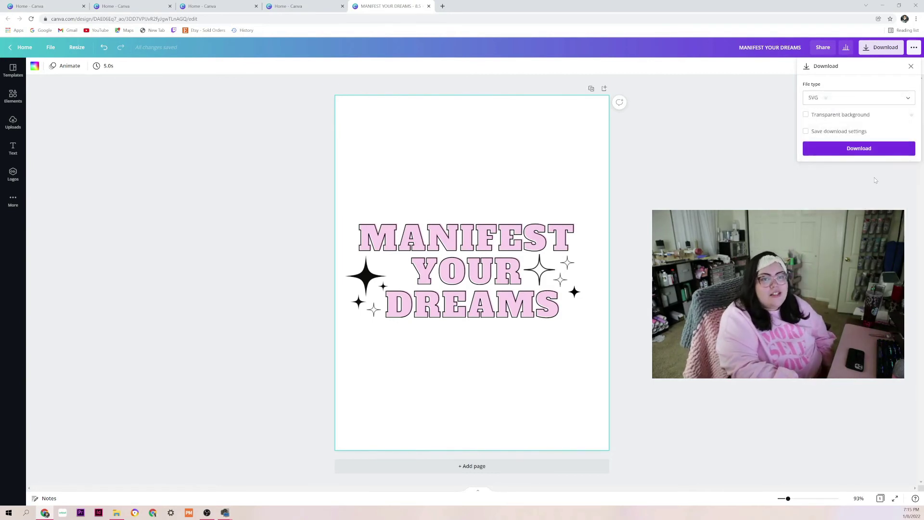
left_click(805, 115)
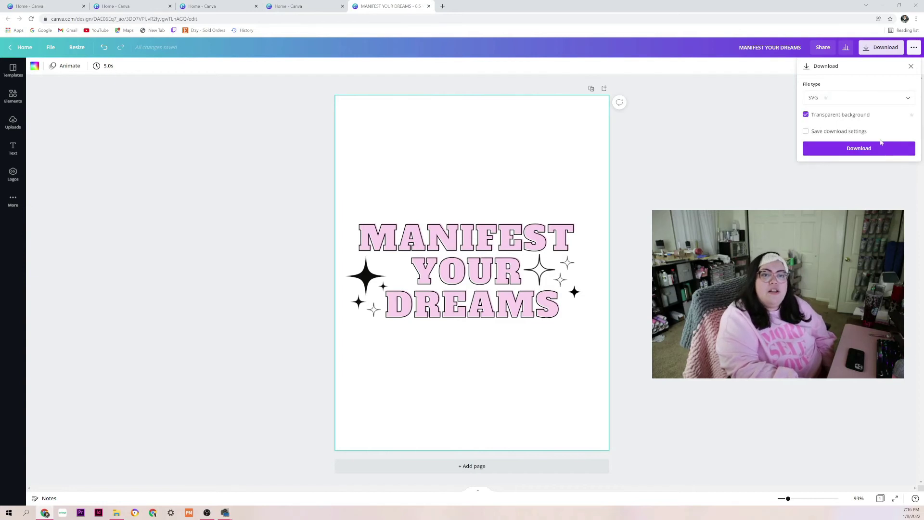
left_click(868, 148)
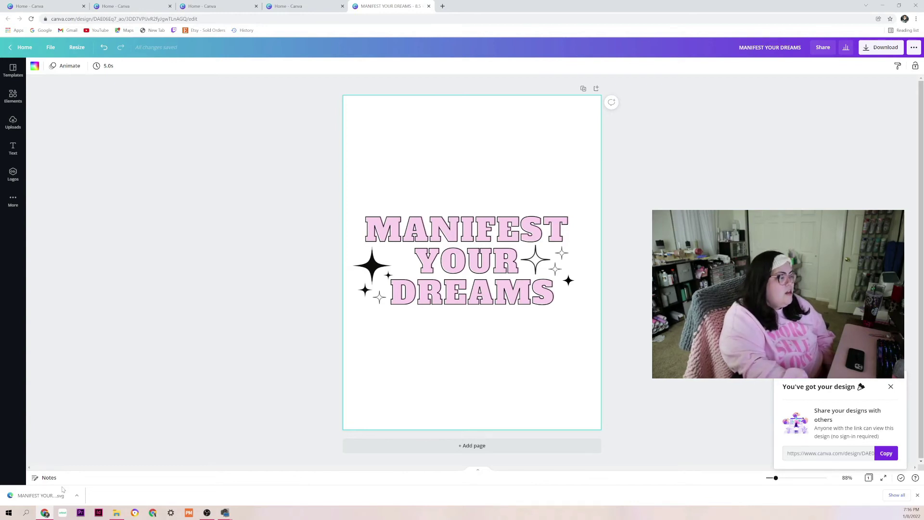
left_click(48, 495)
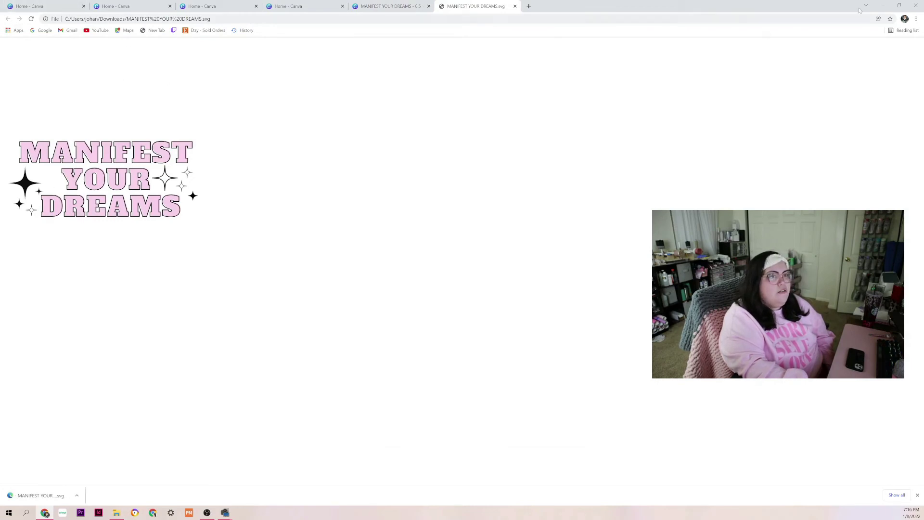
Save the opened SVG page into the Desktop DESIGNS folder, then close its tab.
left_click(915, 19)
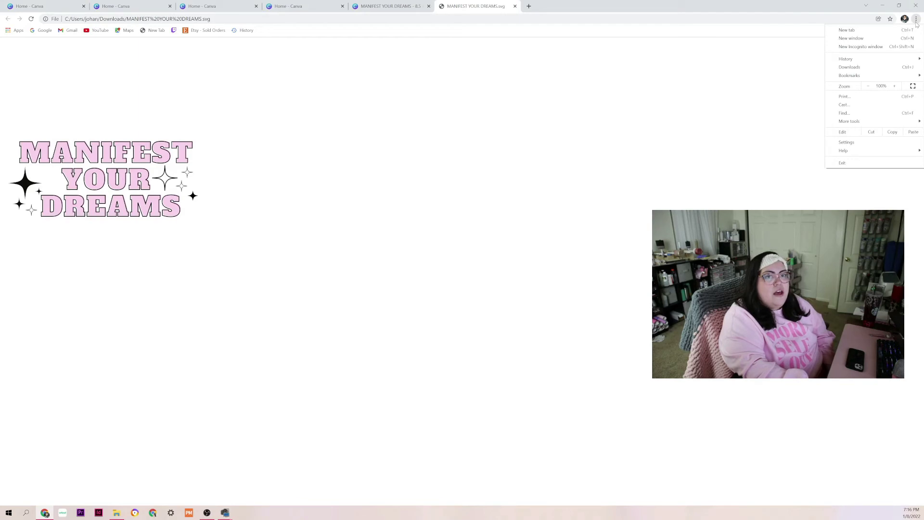
left_click(879, 18)
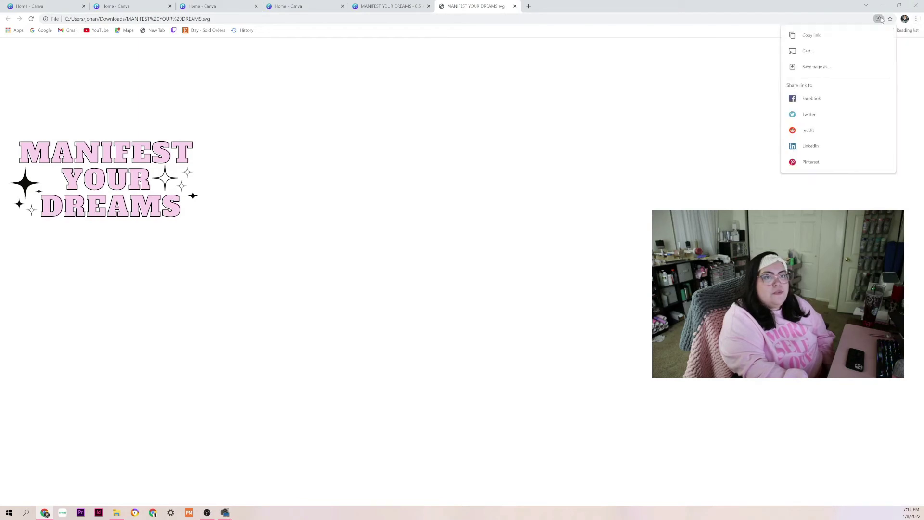
left_click(826, 69)
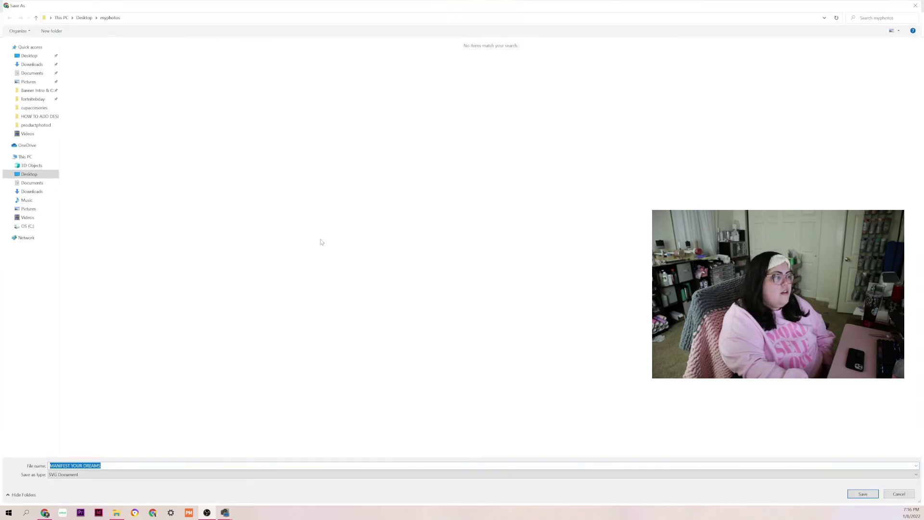
left_click(28, 55)
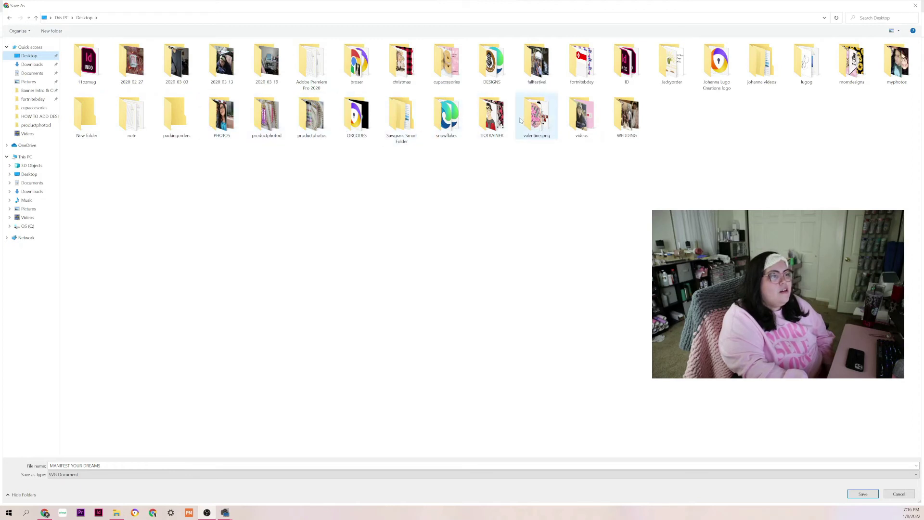
double_click(500, 76)
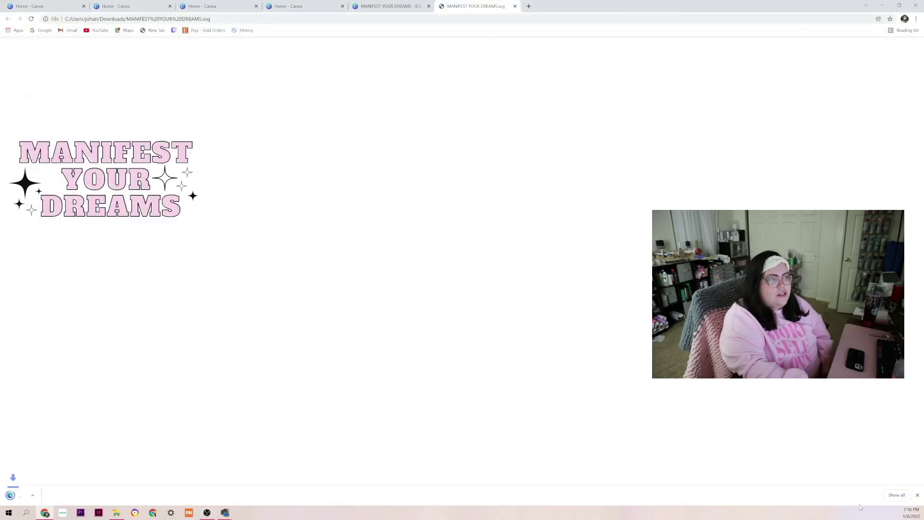
left_click(514, 6)
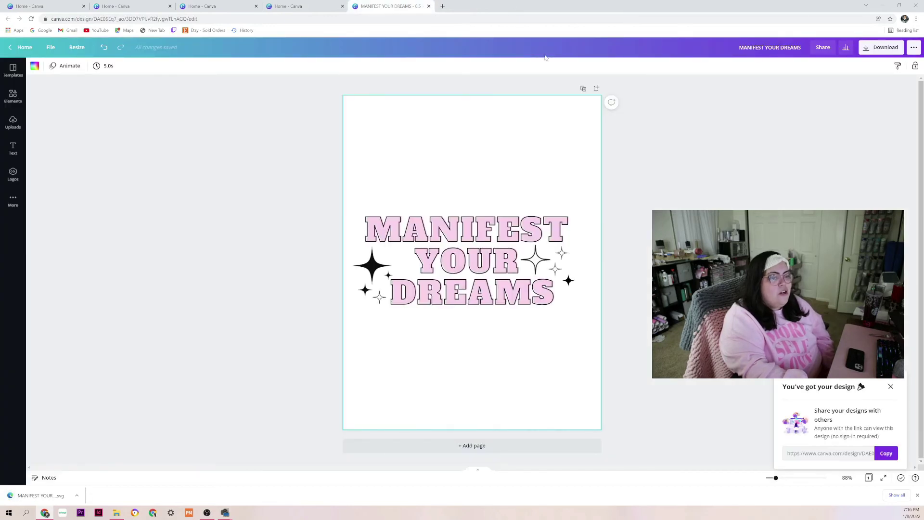
Close the 'You've got your design' popup, minimize Chrome and switch to Cricut Design Space.
left_click(890, 387)
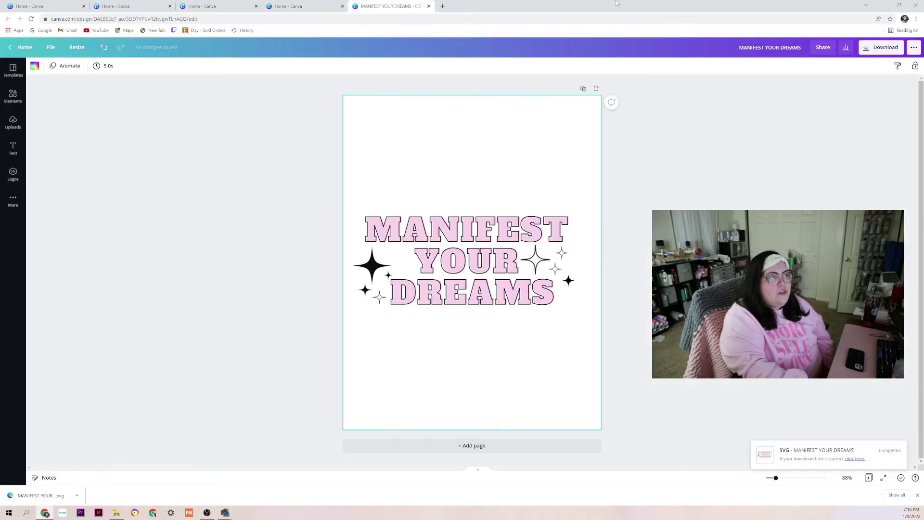
left_click(882, 5)
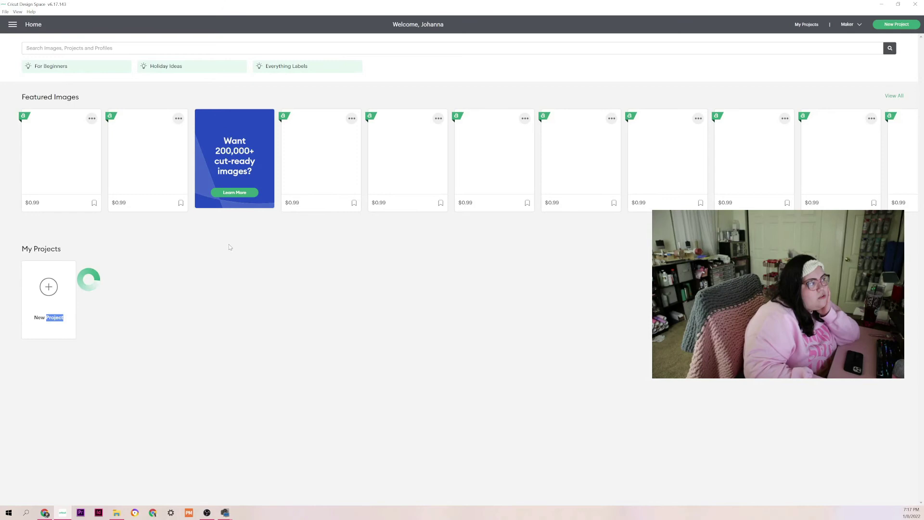
left_click(63, 512)
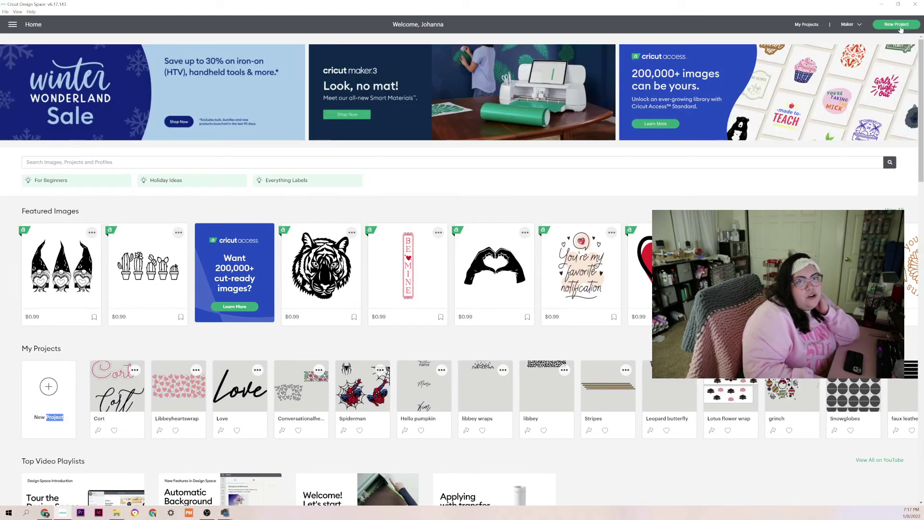
Start a new project, upload MANIFEST YOUR DREAMS from DESIGNS, and add it to the canvas.
left_click(899, 25)
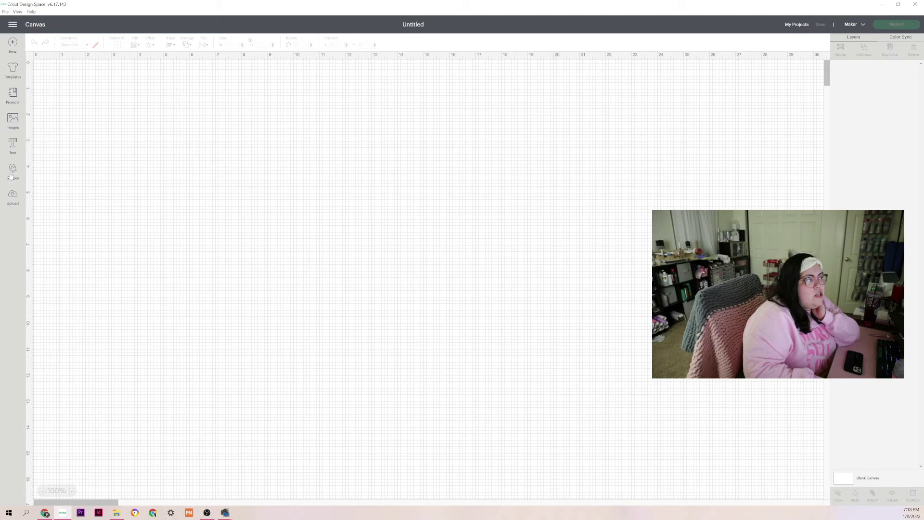
left_click(12, 197)
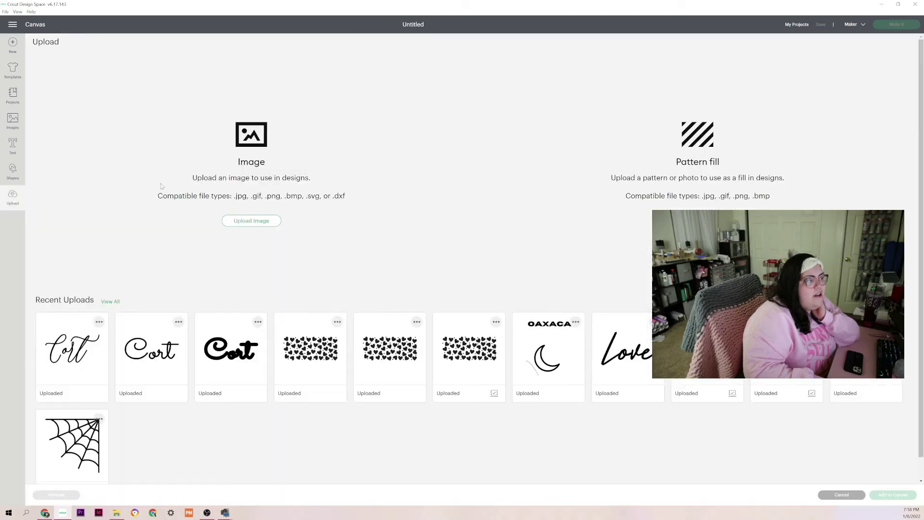
left_click(247, 223)
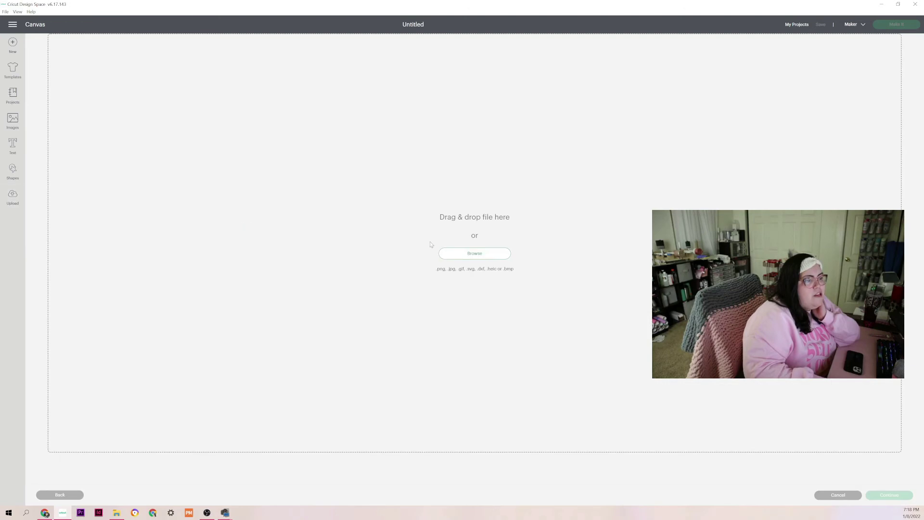
left_click(484, 255)
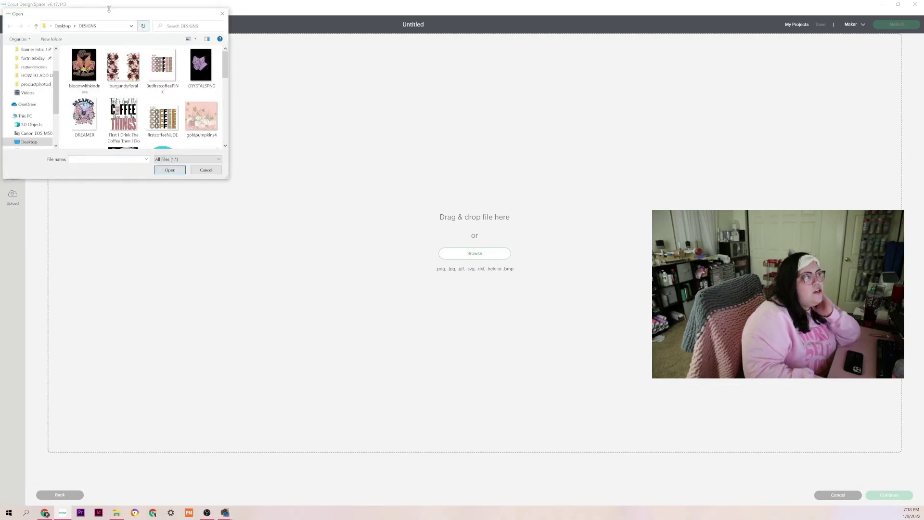
left_click_drag(109, 14, 215, 64)
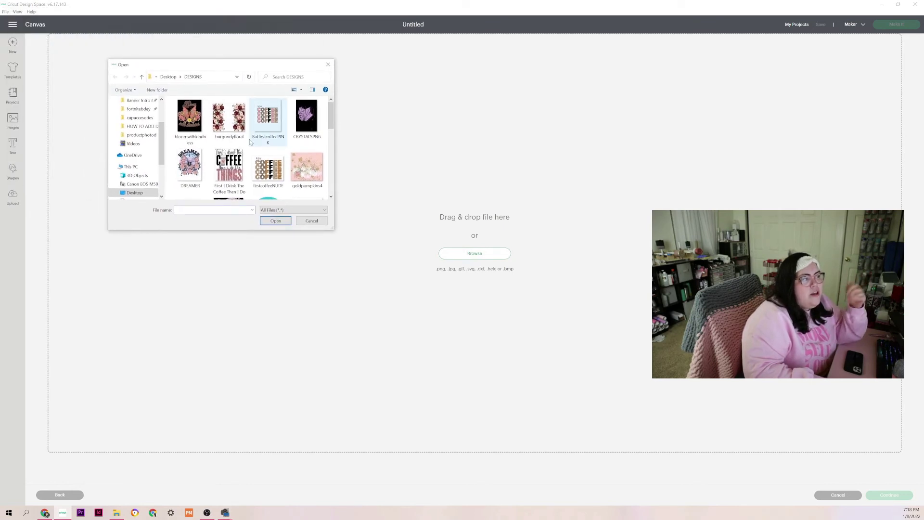
scroll(248, 178, "down", 5)
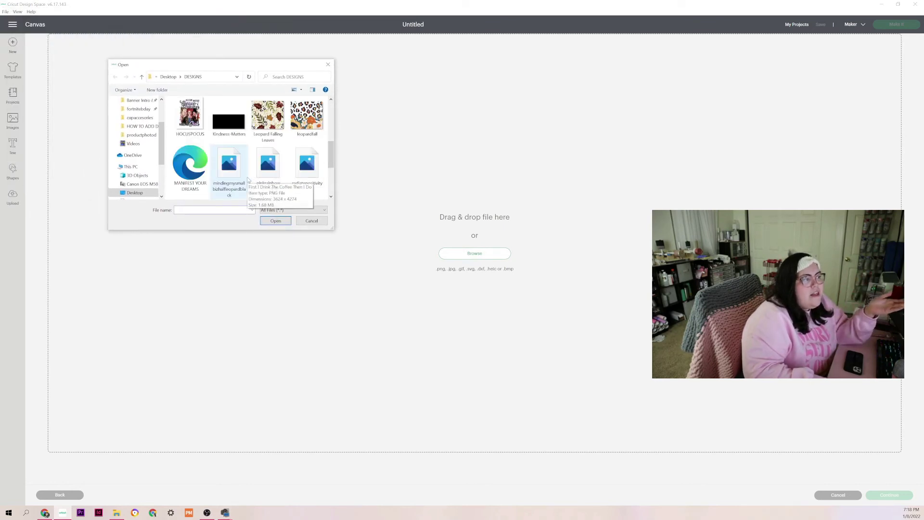
scroll(247, 179, "down", 1)
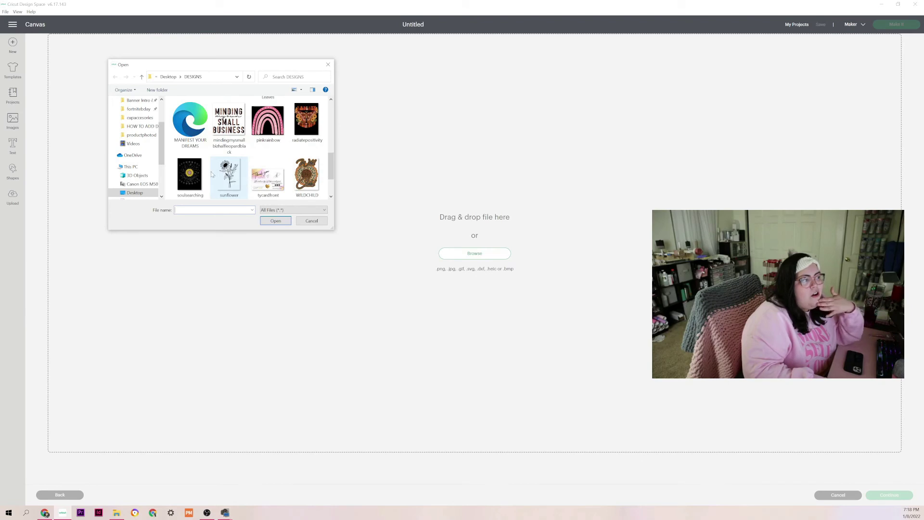
left_click(191, 124)
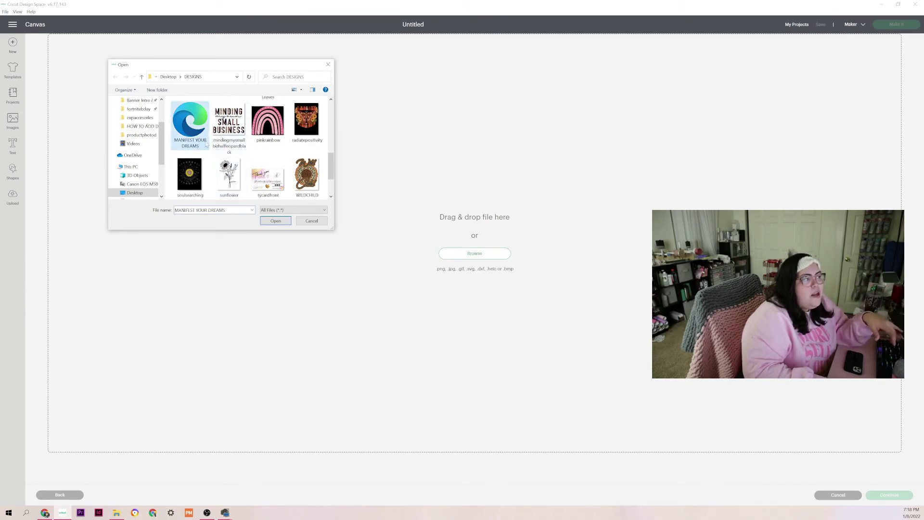
left_click(275, 220)
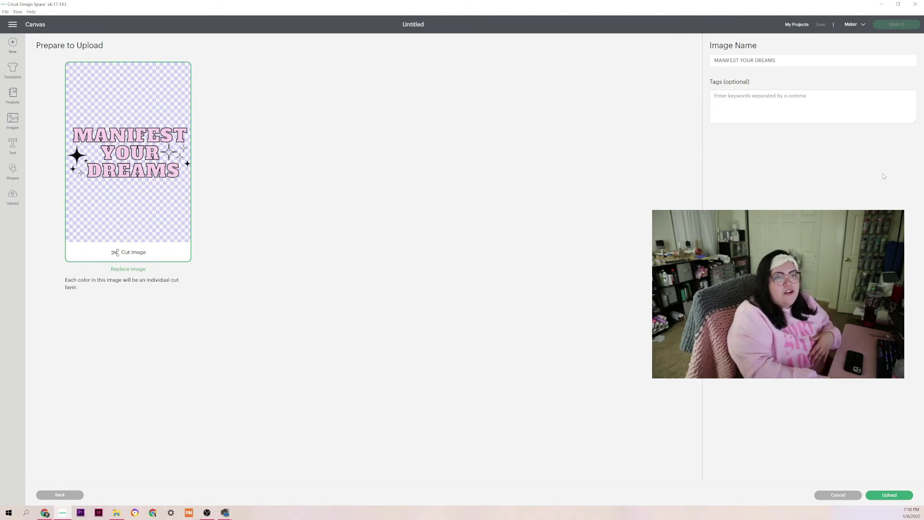
left_click(892, 498)
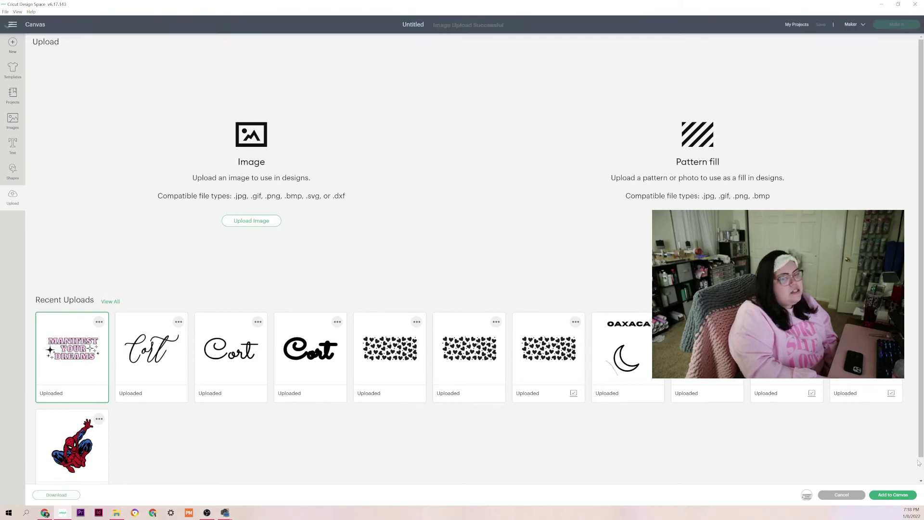
left_click(892, 495)
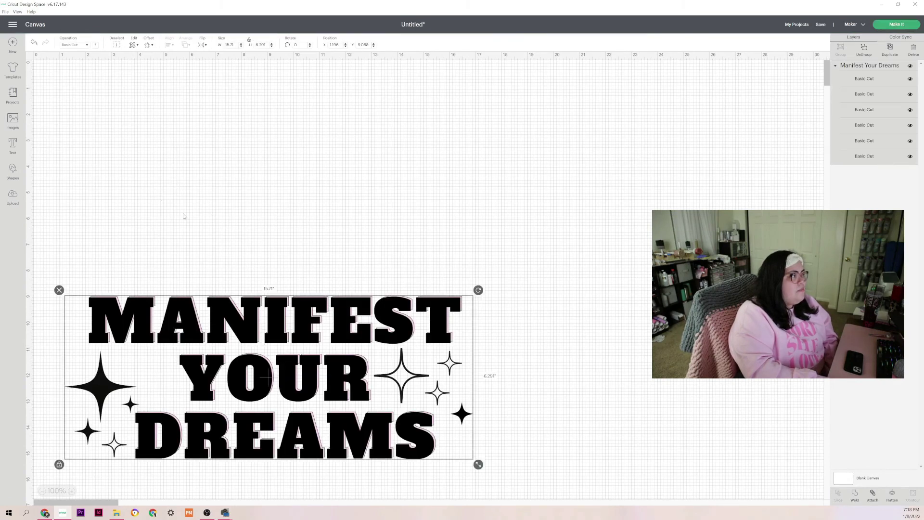
Move the design to the canvas's top-left and ungroup it into separate layers.
left_click_drag(222, 313, 206, 101)
left_click(430, 271)
left_click(423, 215)
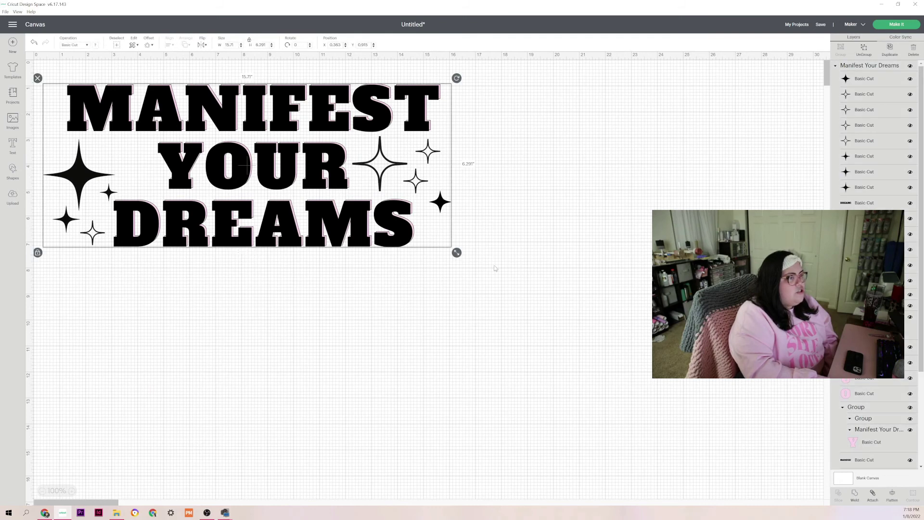
left_click(579, 276)
left_click(412, 219)
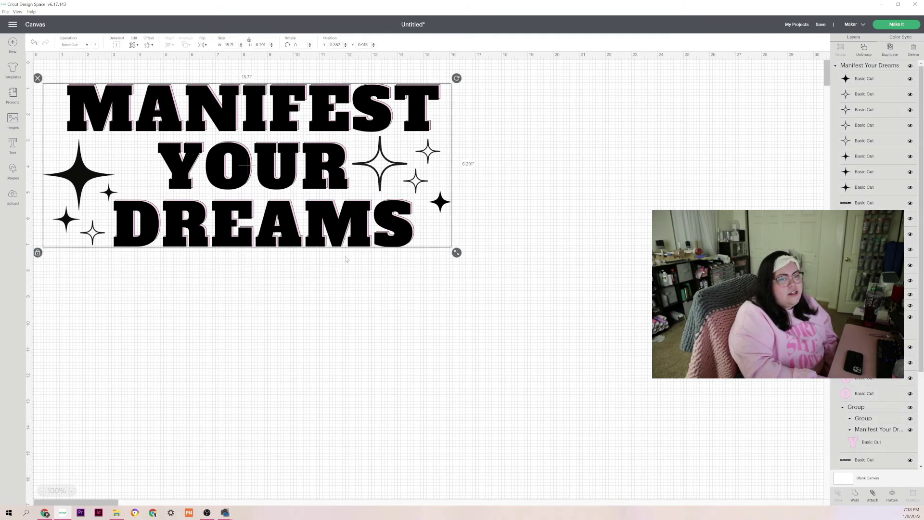
left_click(75, 313)
left_click(124, 167)
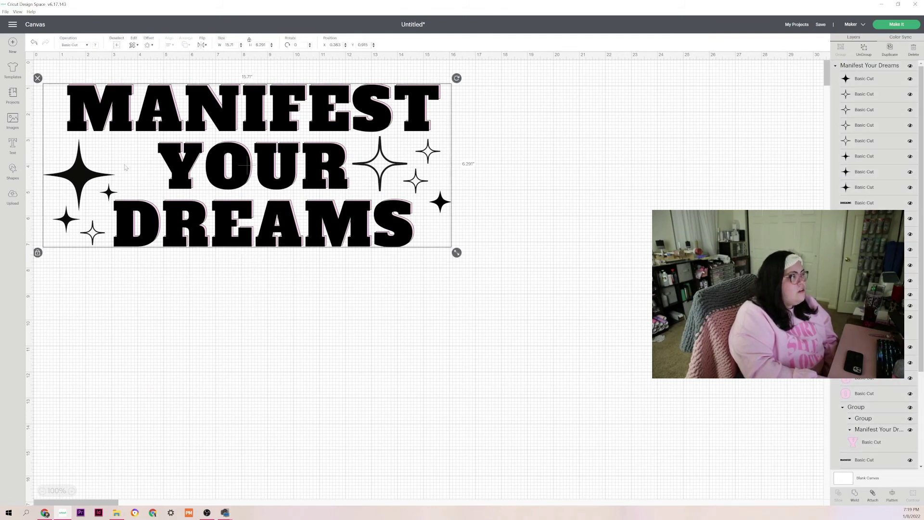
left_click(862, 51)
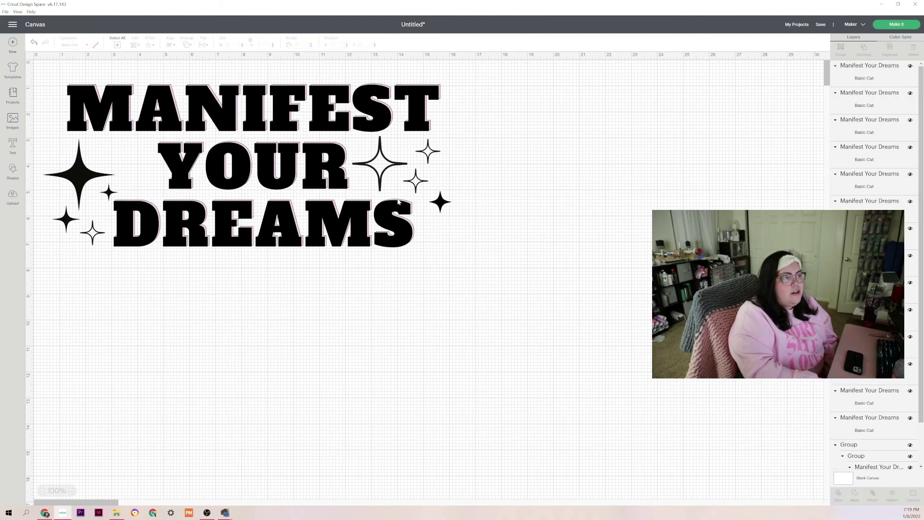
Shift the black DREAMS down to inspect the pink letters, then undo the move.
left_click(331, 233)
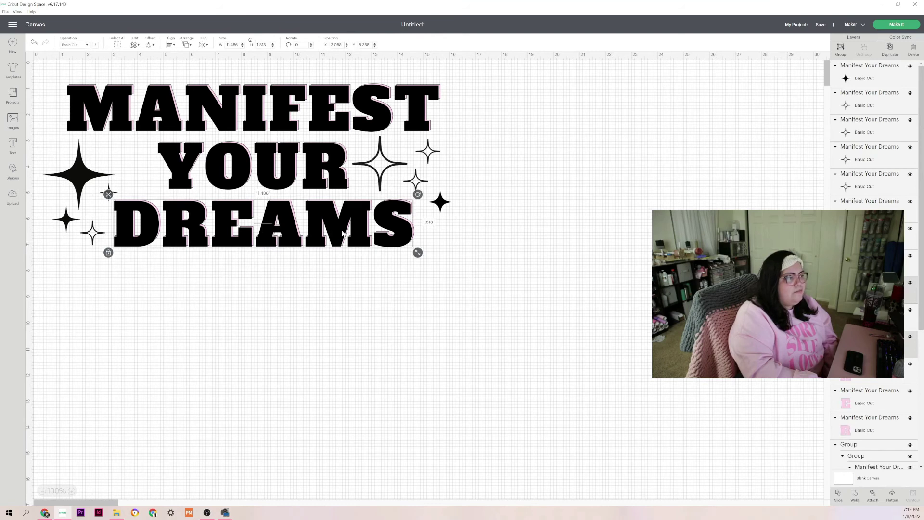
left_click_drag(343, 233, 356, 310)
left_click(353, 255)
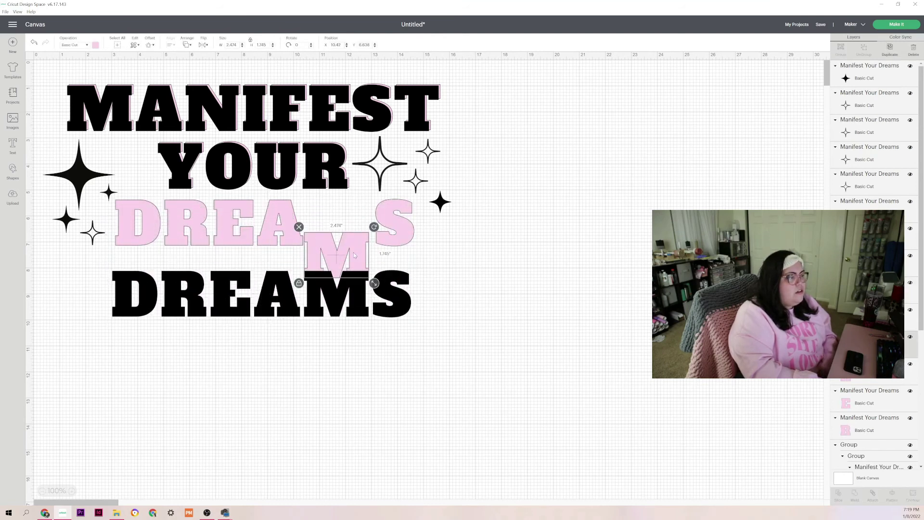
key("ctrl+z")
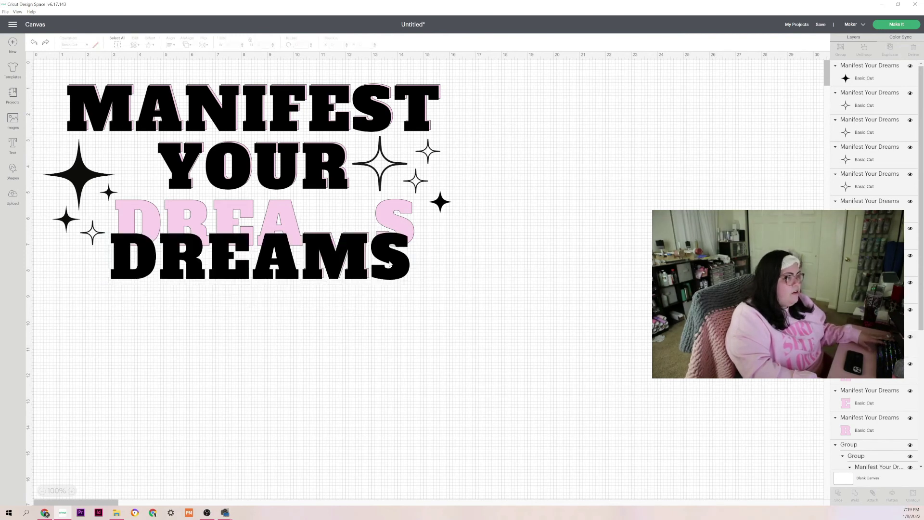
key("ctrl+z")
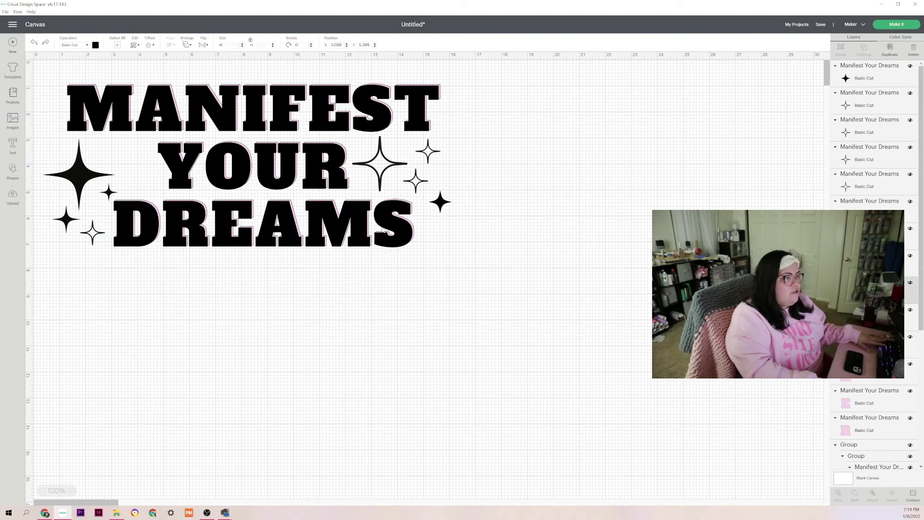
Select the black DREAMS and YOUR words and locate the YOUR layer in Layers.
left_click(385, 232)
left_click(318, 145)
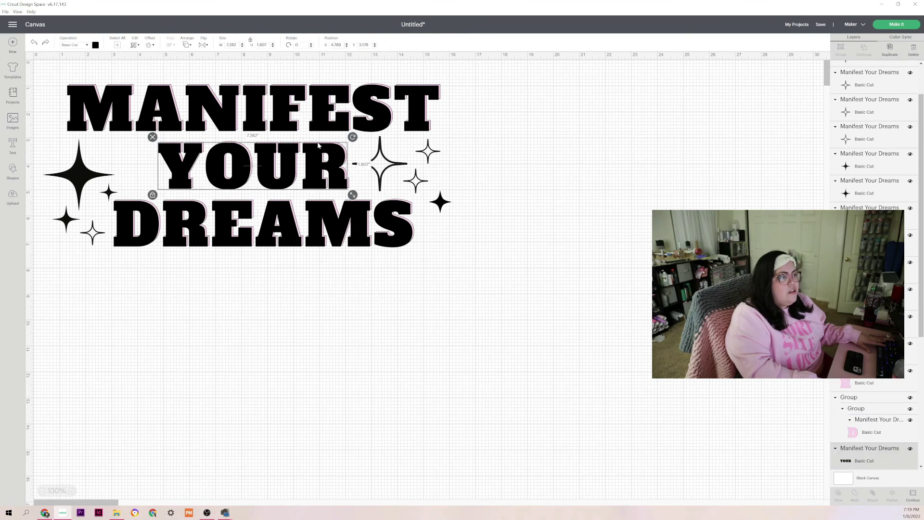
left_click(624, 172)
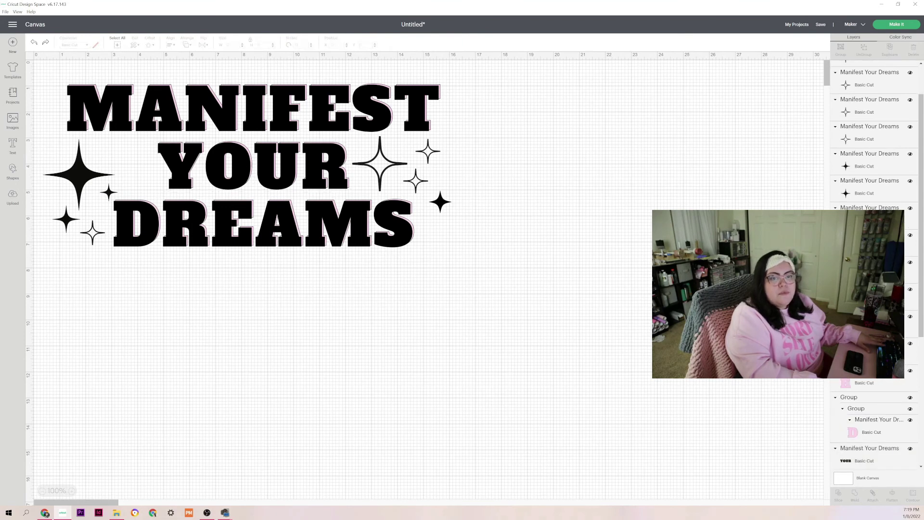
scroll(625, 172, "down", 4)
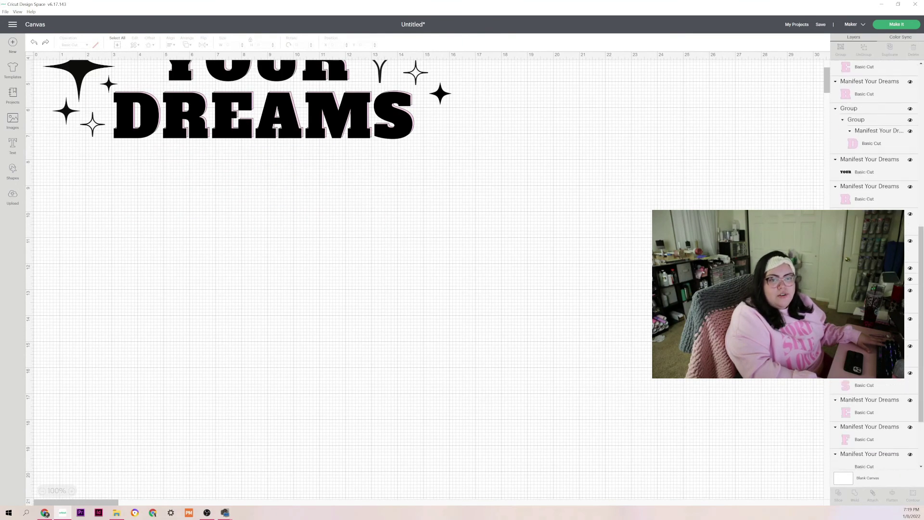
left_click(849, 172)
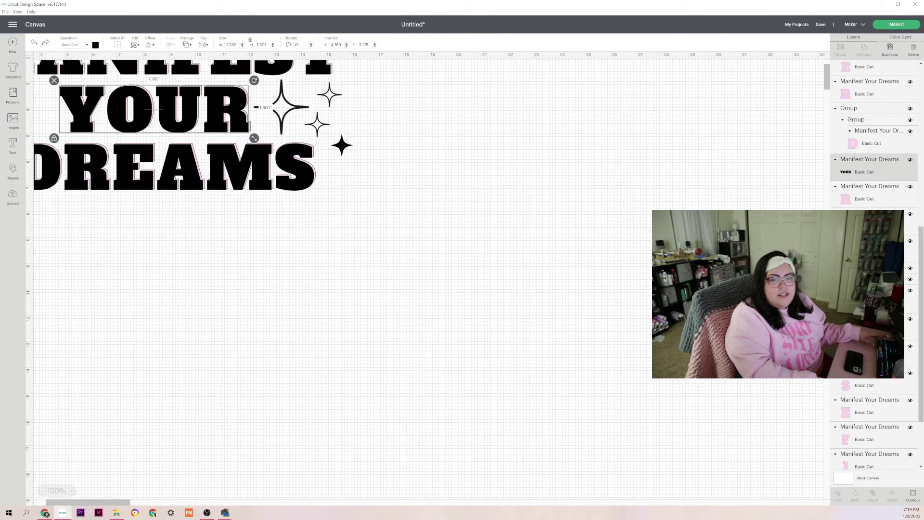
scroll(246, 136, "up", 2)
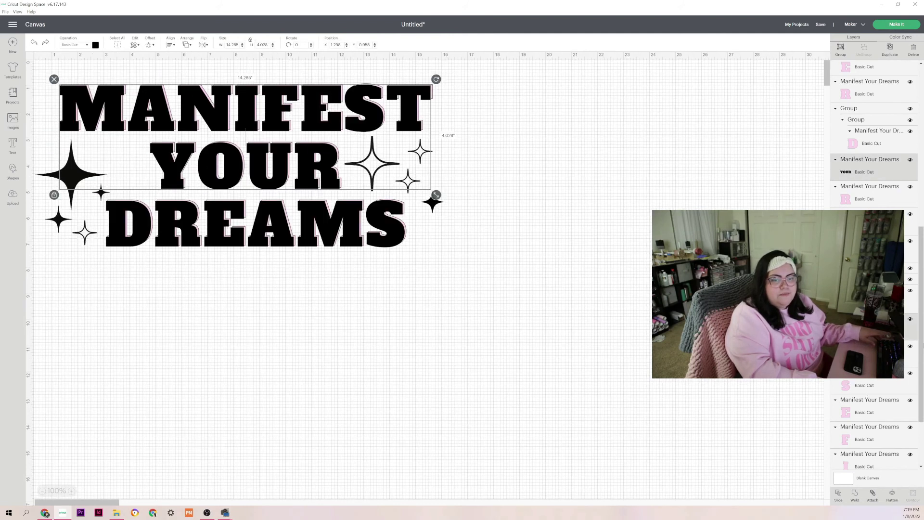
scroll(922, 347, "down", 2)
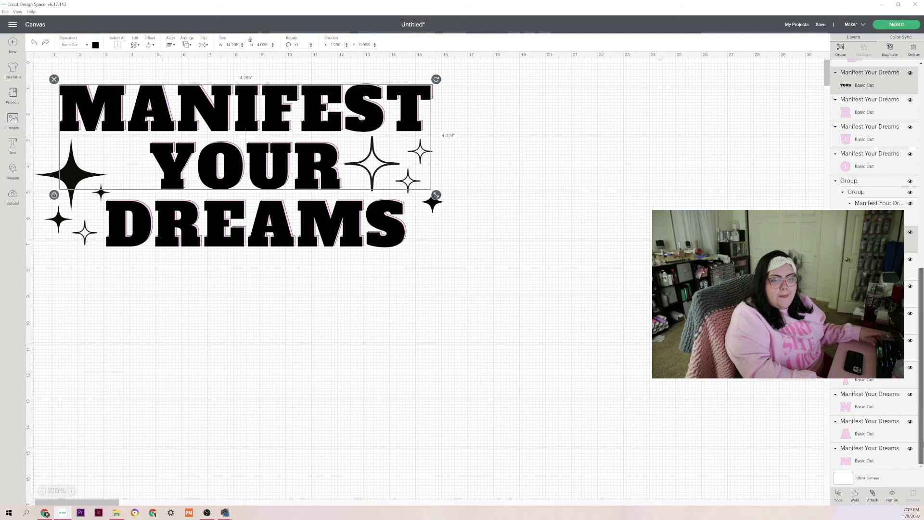
scroll(919, 392, "up", 5)
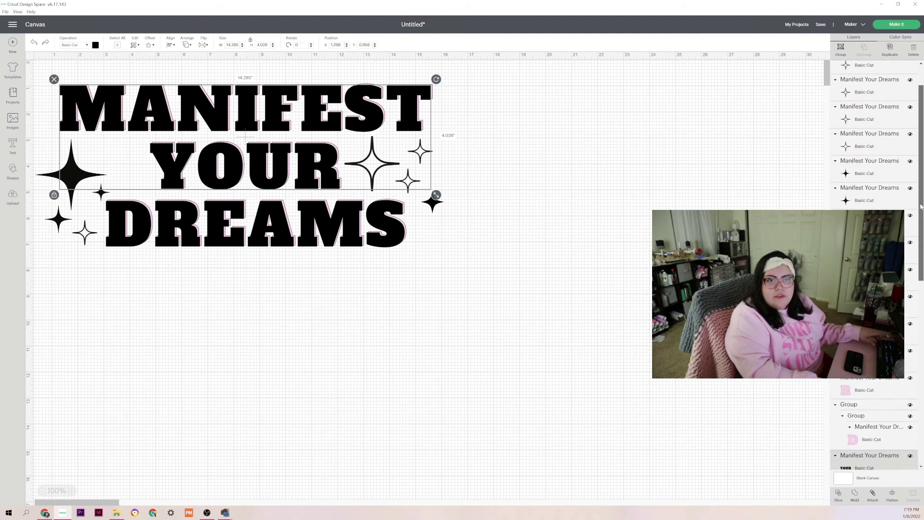
Select DREAMS and all the black star layers, including the filled right star, and weld them.
left_click(866, 242, "shift")
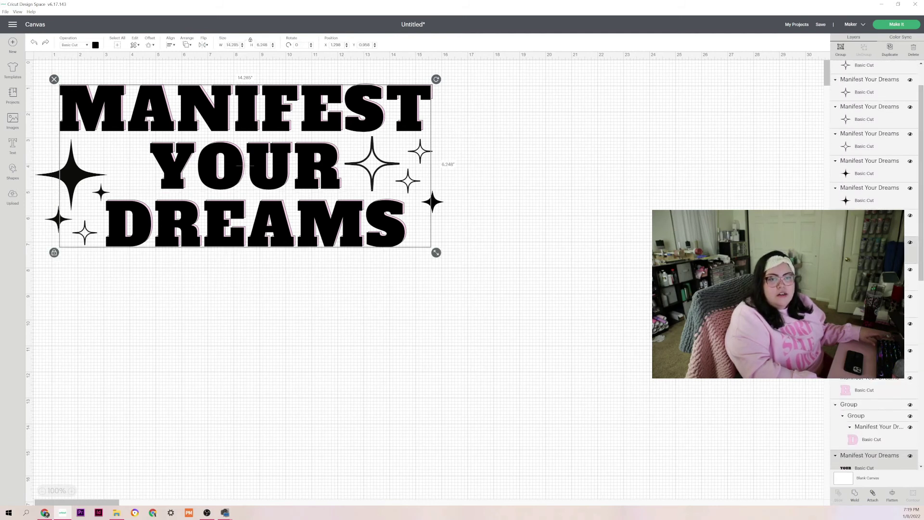
left_click(866, 215, "shift")
left_click(847, 201, "shift")
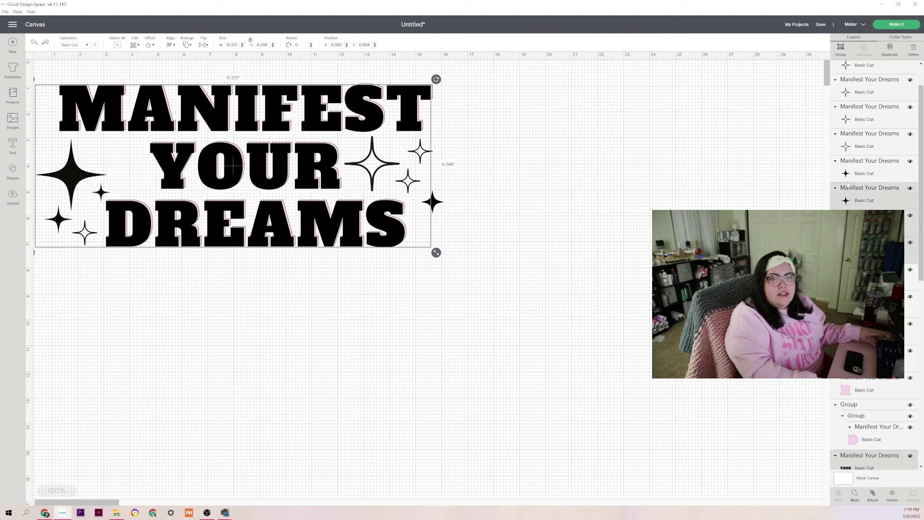
left_click(846, 173, "shift")
left_click(845, 145, "shift")
left_click(846, 118, "shift")
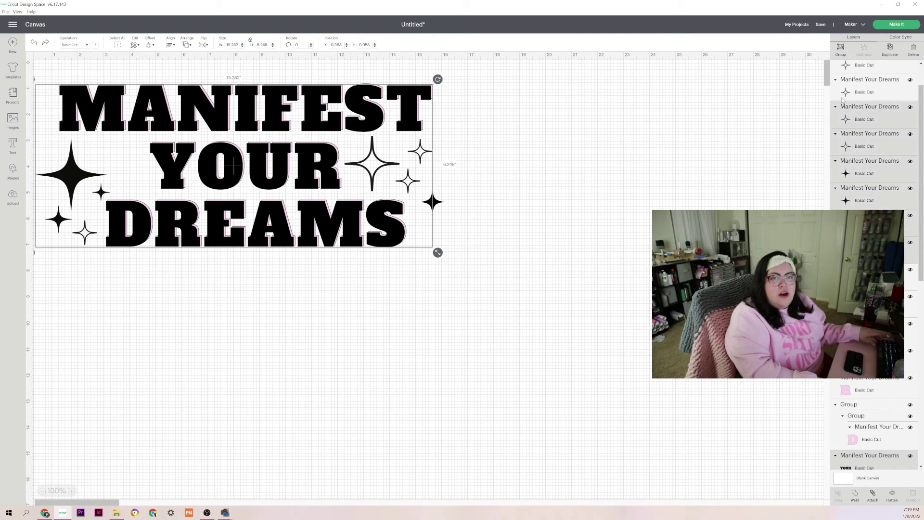
left_click(849, 78, "shift")
scroll(856, 102, "up", 1)
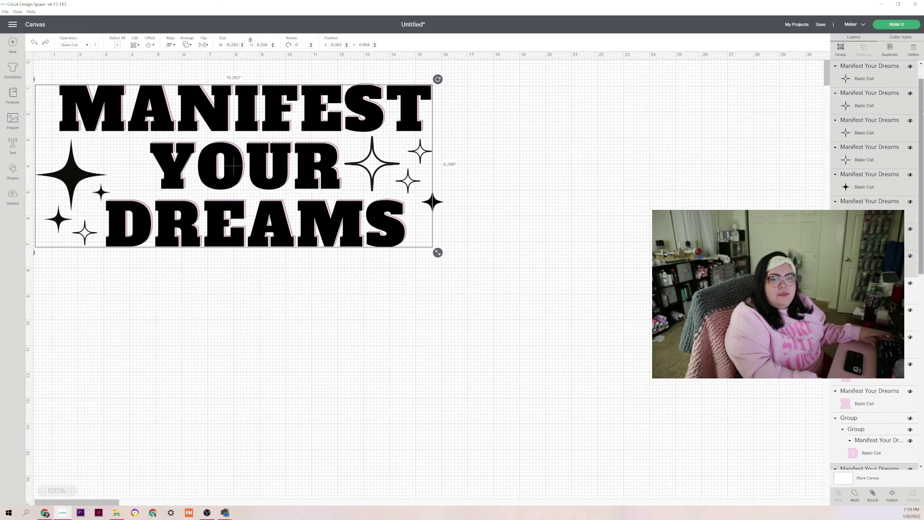
scroll(870, 65, "up", 1)
left_click(858, 78, "shift")
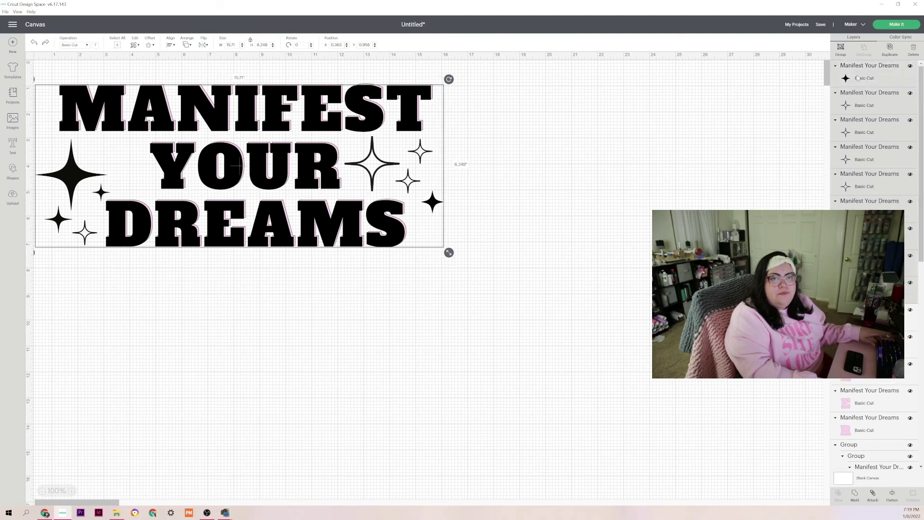
left_click(856, 496)
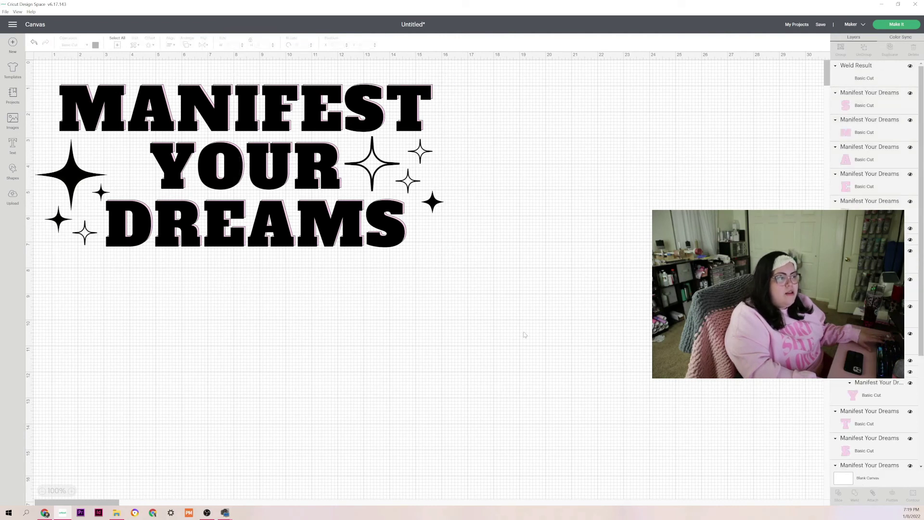
Select the first batch of pink letter layers (S, M, A, E, R, D, YOUR, Y, T, S) in the Layers panel.
left_click(850, 106)
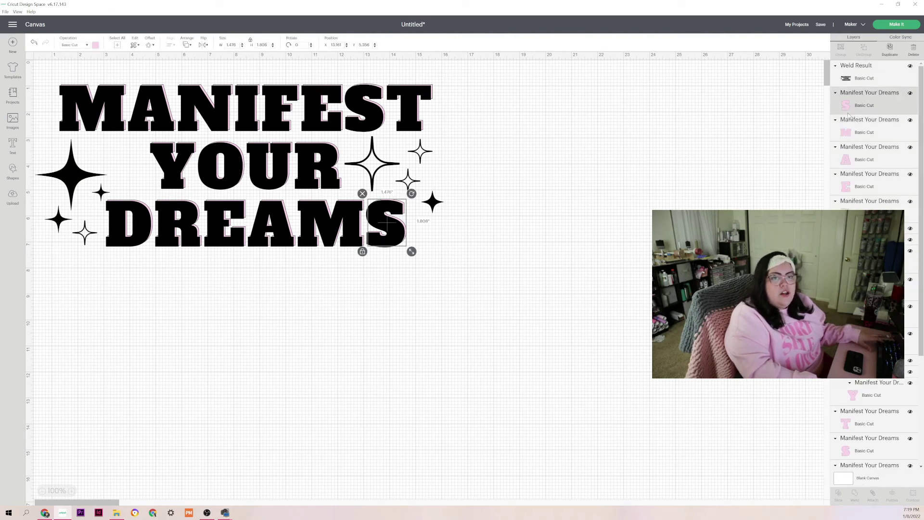
left_click(847, 138, "shift")
left_click(846, 155, "shift")
left_click(846, 182, "shift")
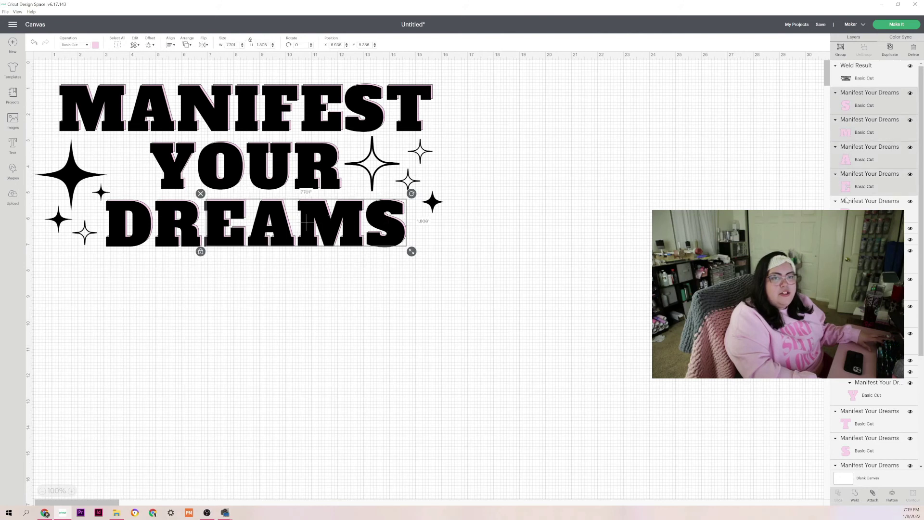
left_click(846, 208, "shift")
left_click(845, 235, "shift")
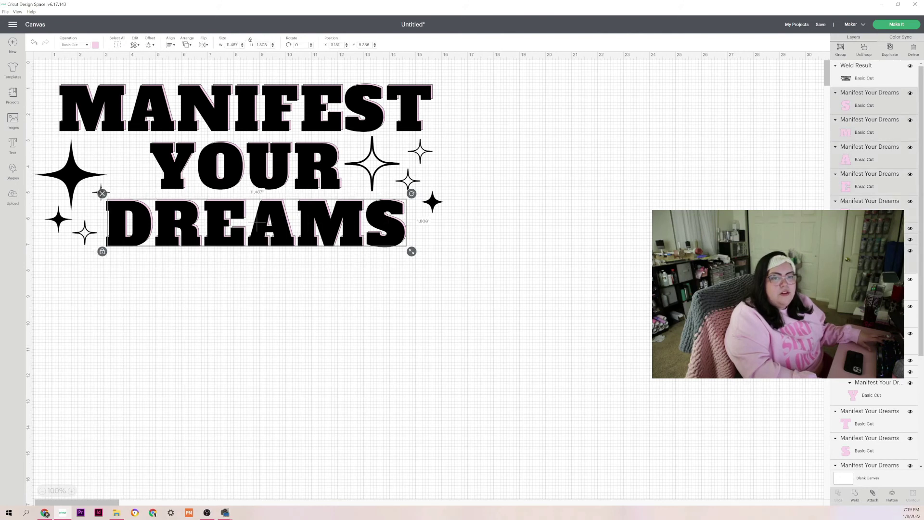
left_click(846, 288, "shift")
left_click(846, 315, "shift")
left_click(846, 343, "shift")
left_click(857, 402, "shift")
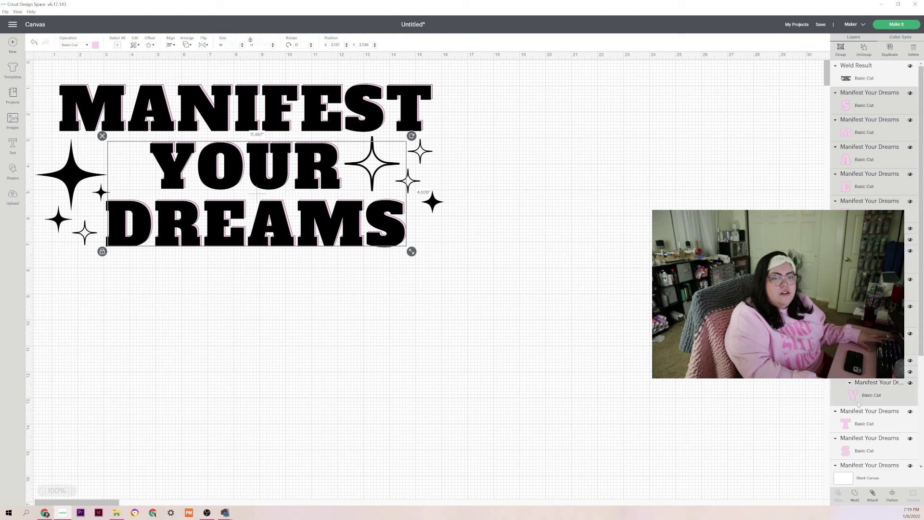
left_click(847, 422, "shift")
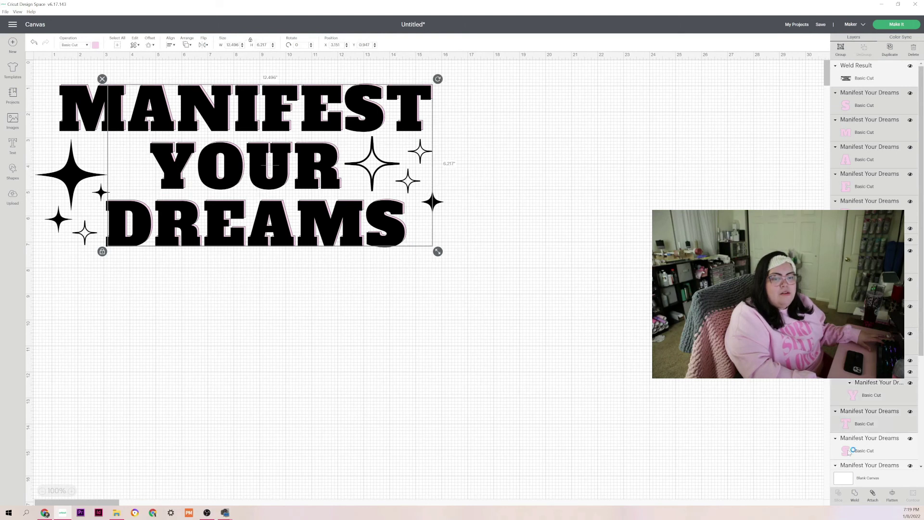
left_click(849, 451, "shift")
scroll(866, 337, "down", 5)
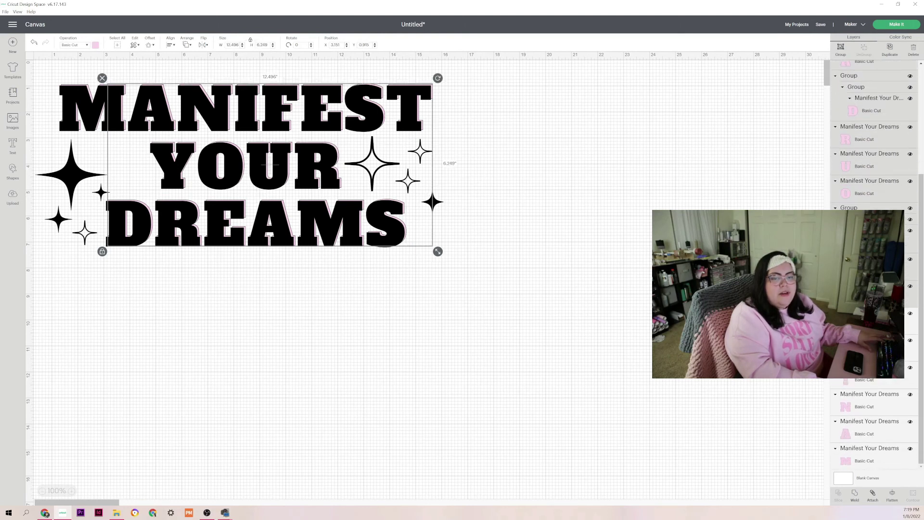
scroll(856, 385, "up", 3)
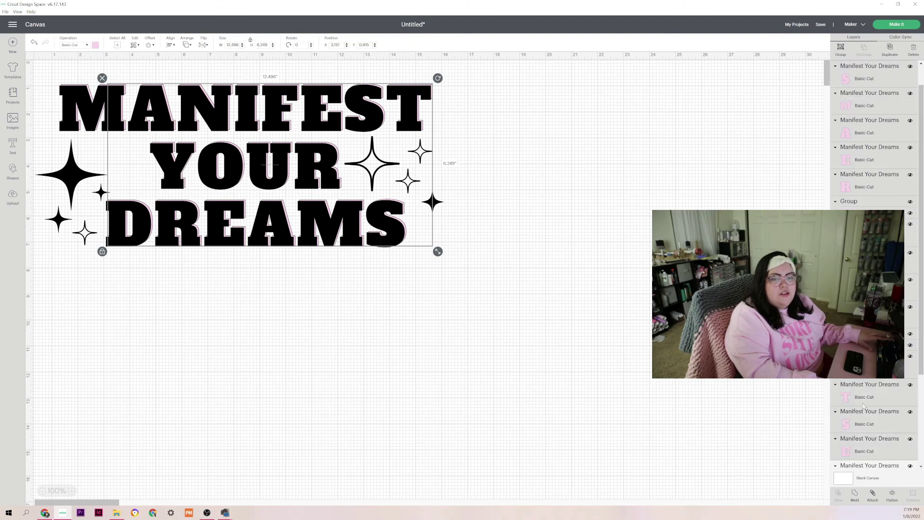
scroll(862, 406, "down", 5)
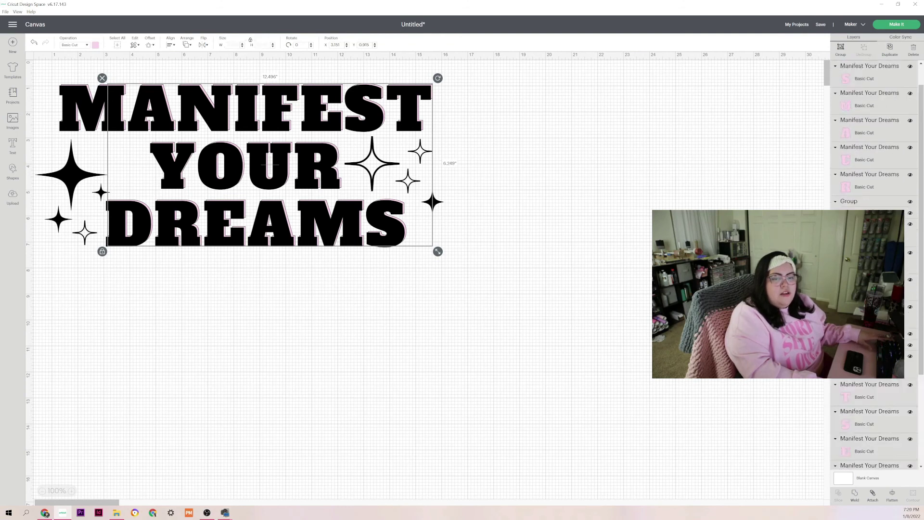
scroll(872, 379, "down", 5)
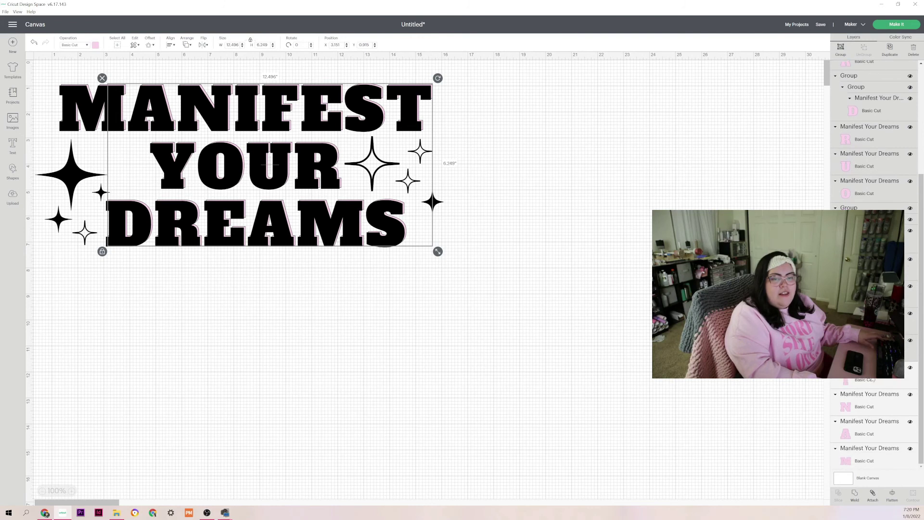
scroll(856, 401, "up", 3)
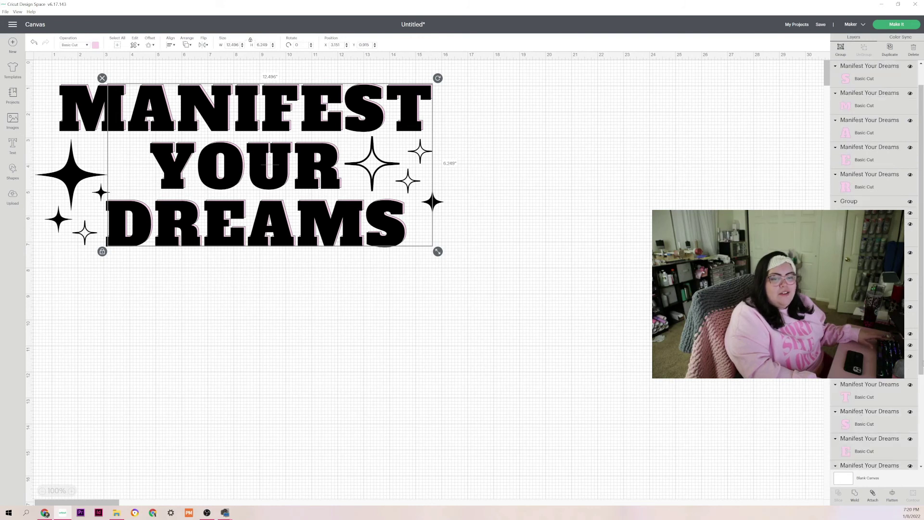
left_click_drag(918, 356, 922, 476)
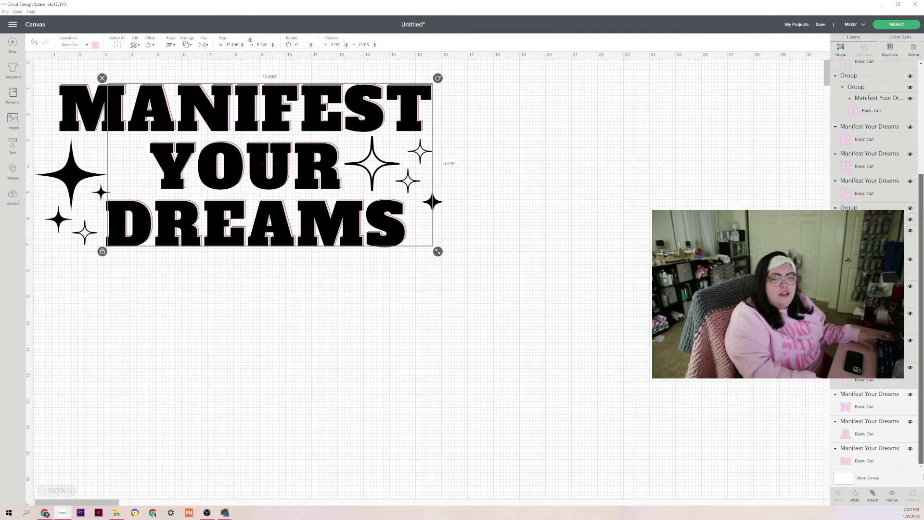
Add the pink M, A, N, I, F, E, S, T, Y, O, U, R and D layers to the selection.
left_click(873, 462)
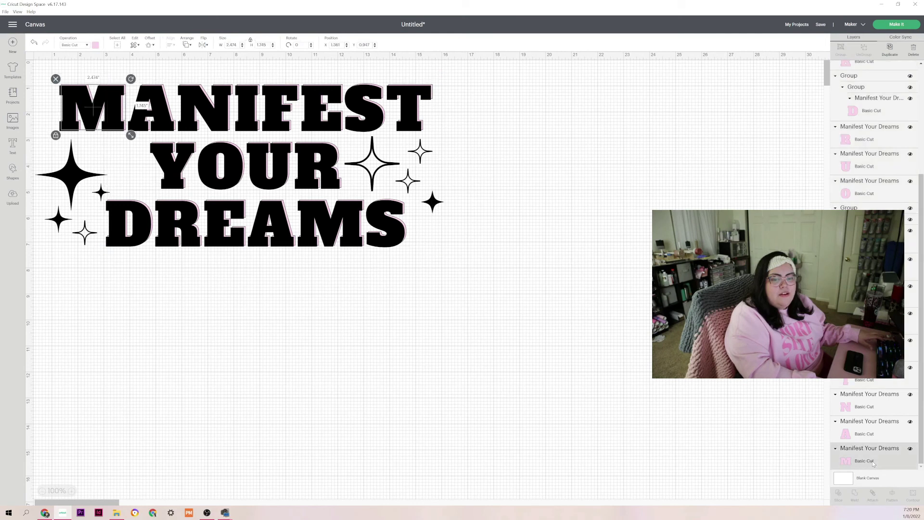
left_click(869, 437, "shift")
left_click(867, 409, "shift")
left_click(864, 380, "shift")
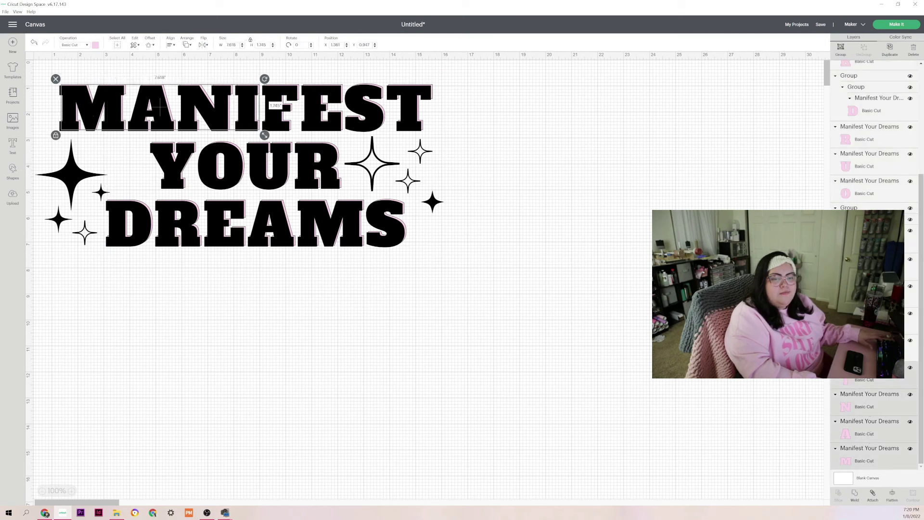
left_click(866, 352, "shift")
left_click(866, 325, "shift")
left_click(866, 298, "shift")
left_click(866, 271, "shift")
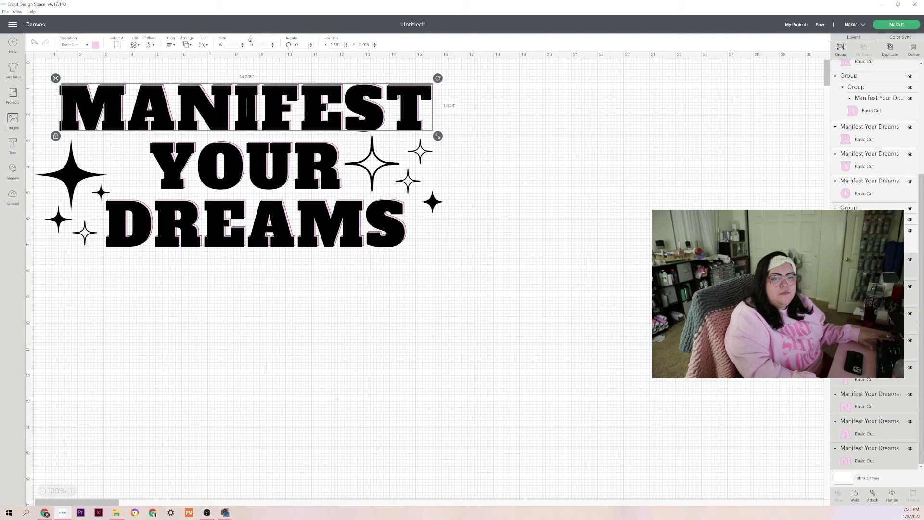
left_click(866, 241, "shift")
left_click(865, 183, "shift")
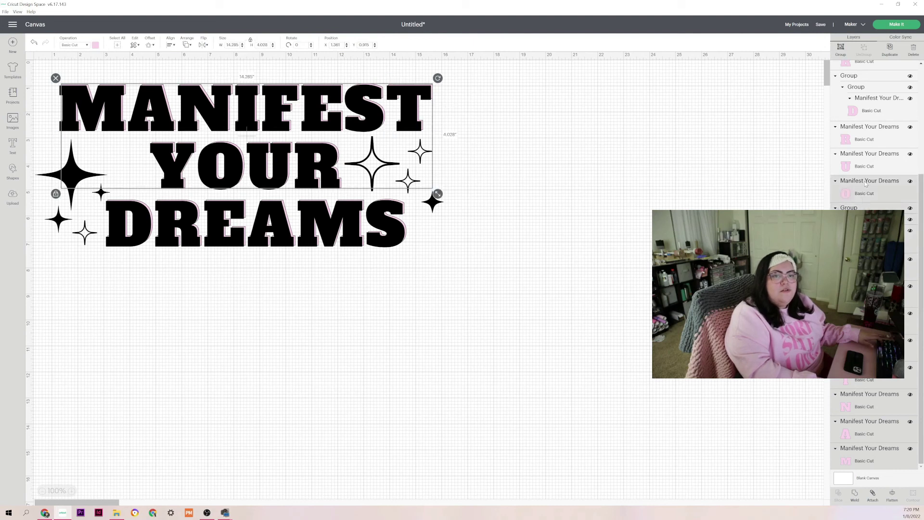
left_click(860, 167, "shift")
left_click(864, 139, "shift")
left_click(856, 110, "shift")
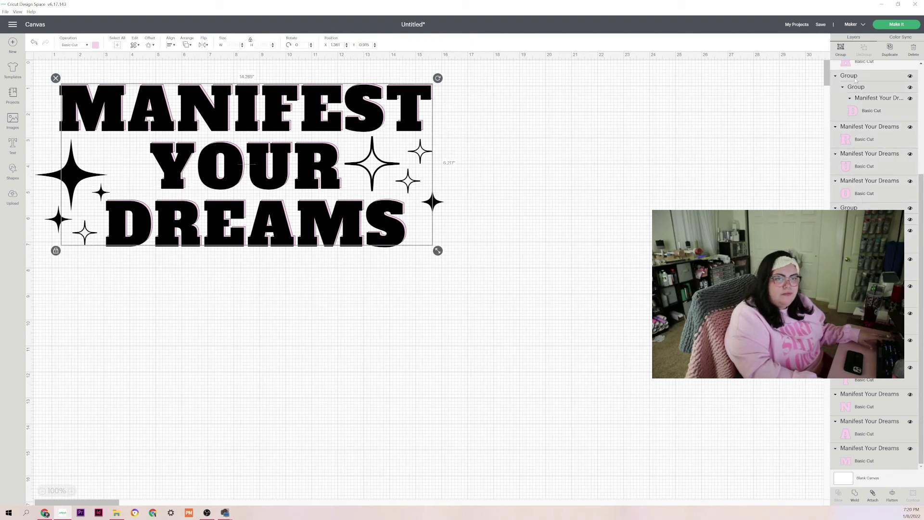
Add the E, A, M and S of DREAMS, then weld all selected pink letters into one layer.
scroll(910, 153, "up", 5)
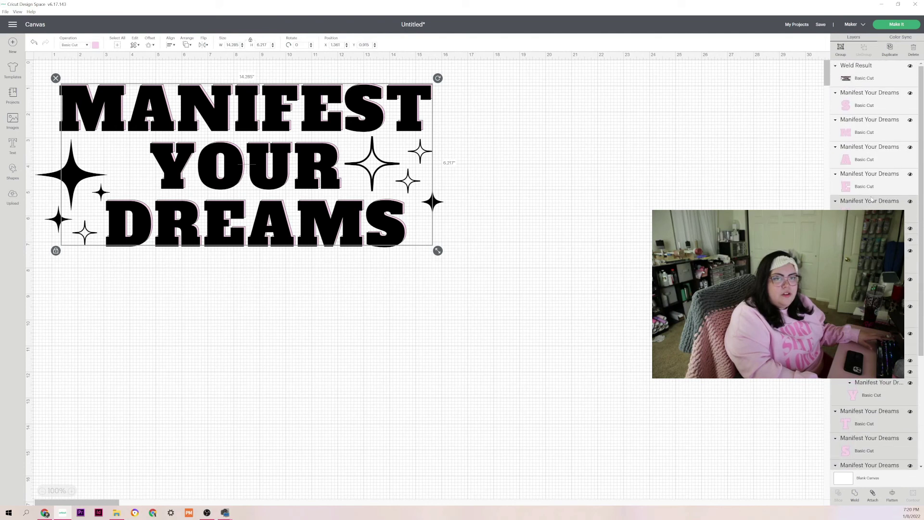
left_click(854, 193, "shift")
left_click(856, 155, "shift")
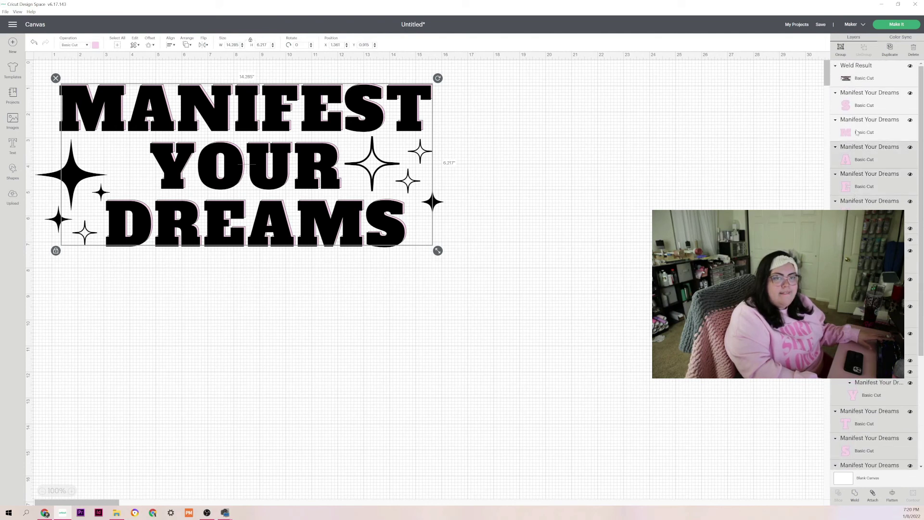
left_click(857, 133, "shift")
left_click(866, 112, "shift")
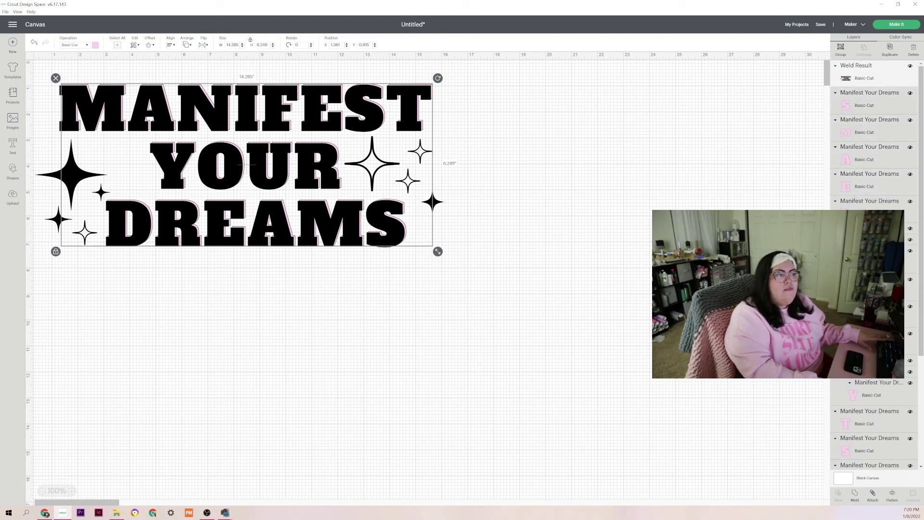
left_click(856, 498)
left_click(452, 251)
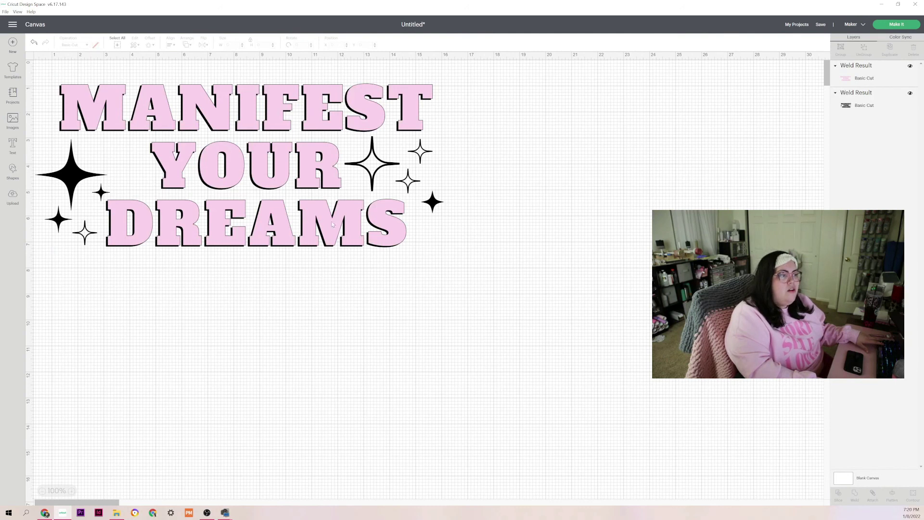
mouse_move(332, 223)
left_mouse_down()
mouse_move(312, 234)
mouse_move(326, 210)
left_mouse_up()
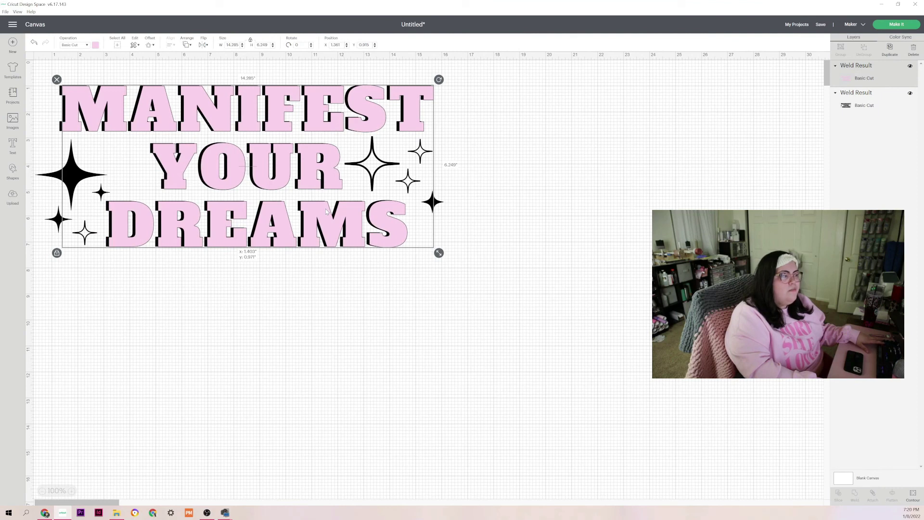
left_click(412, 256)
left_click(375, 231)
left_click(412, 256)
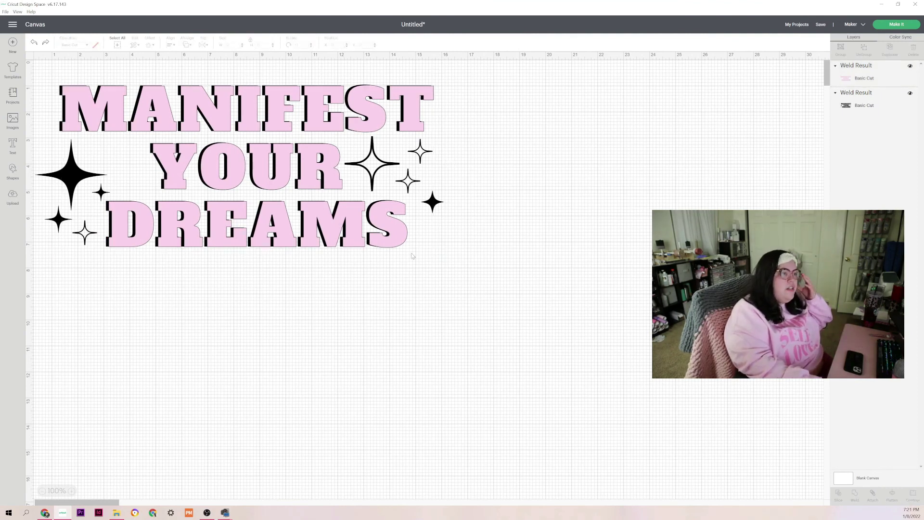
left_click(310, 224)
left_click_drag(310, 224, 347, 221)
left_click(358, 306)
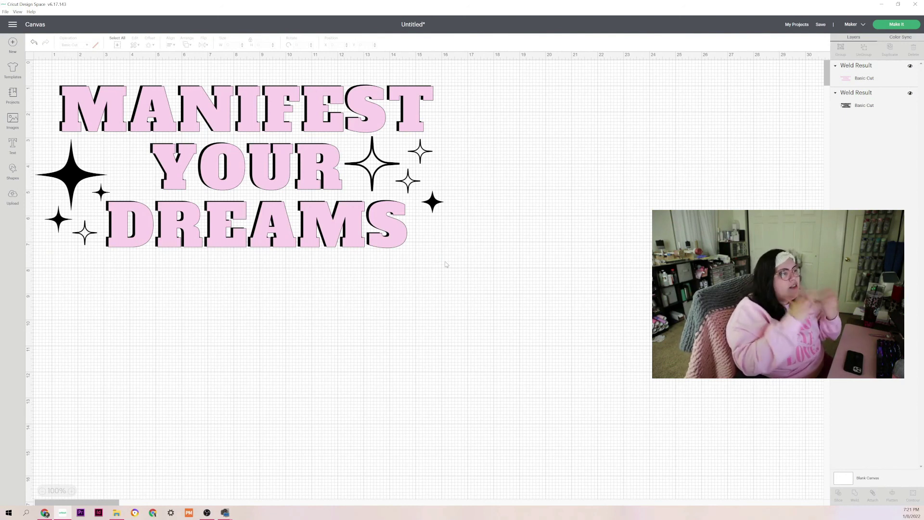
left_click_drag(489, 285, 48, 58)
left_click_drag(500, 246, 214, 77)
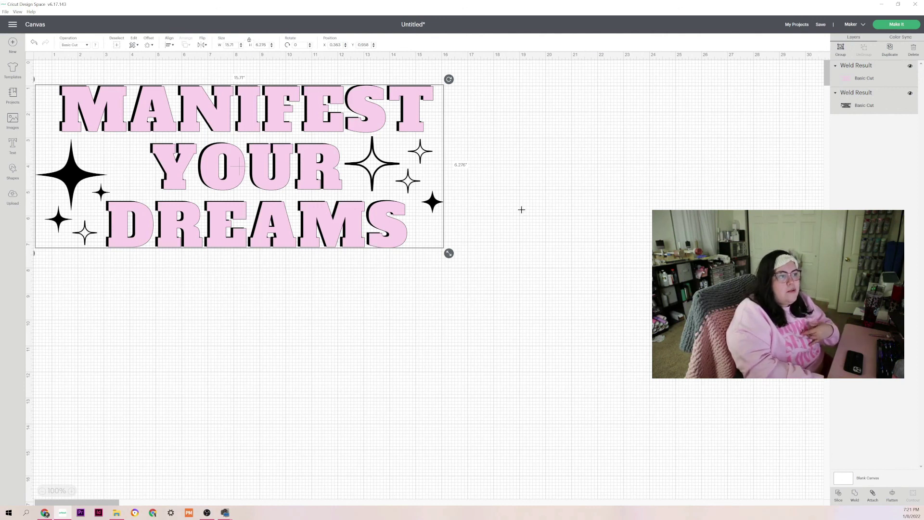
left_click_drag(442, 283, 19, 51)
left_click_drag(470, 258, 33, 78)
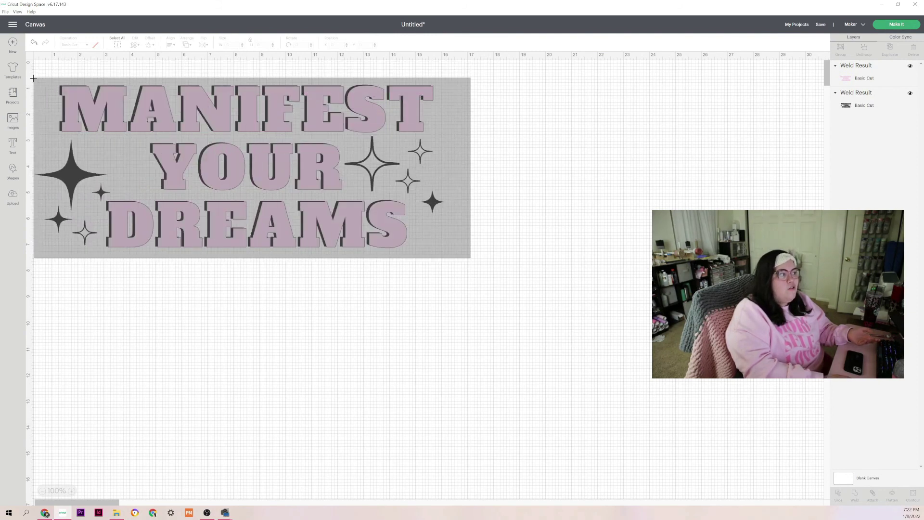
left_click_drag(88, 94, 87, 94)
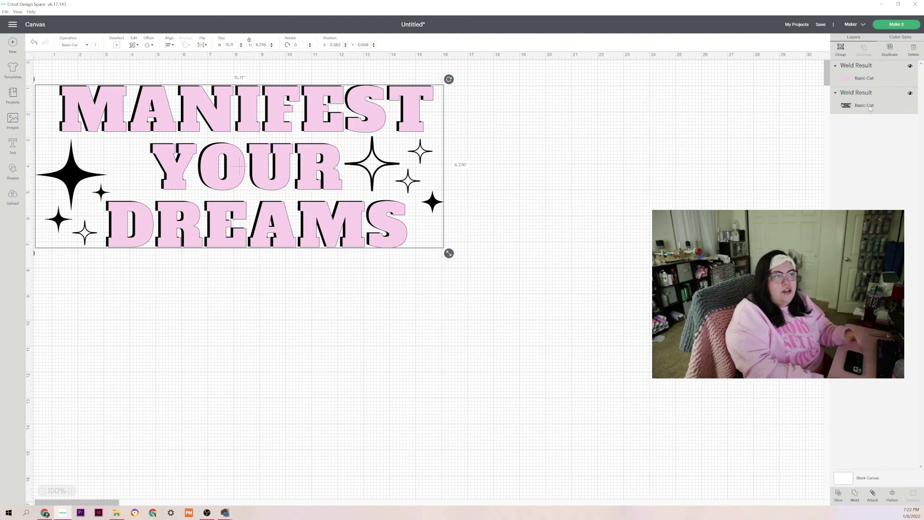
Save the 15.71 × 6.776 in design as a new project named 'manifest your dreams'.
left_click(820, 25)
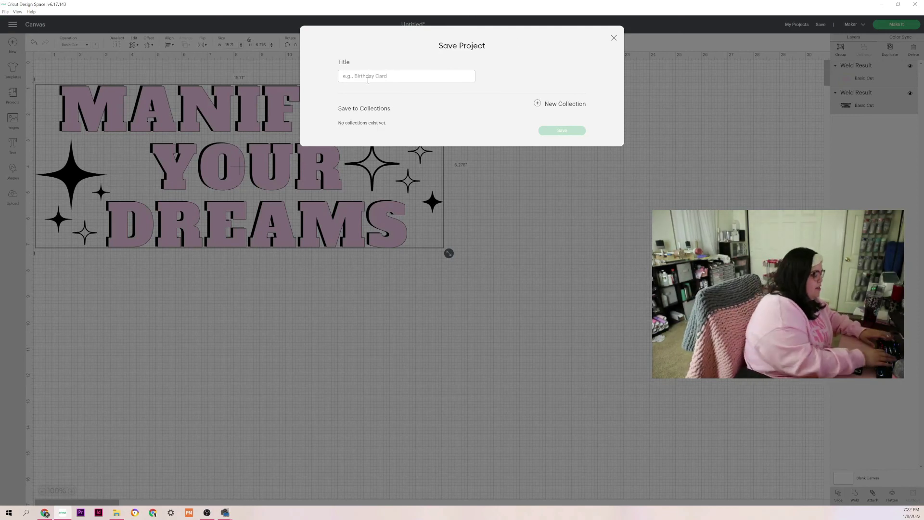
type("manifes")
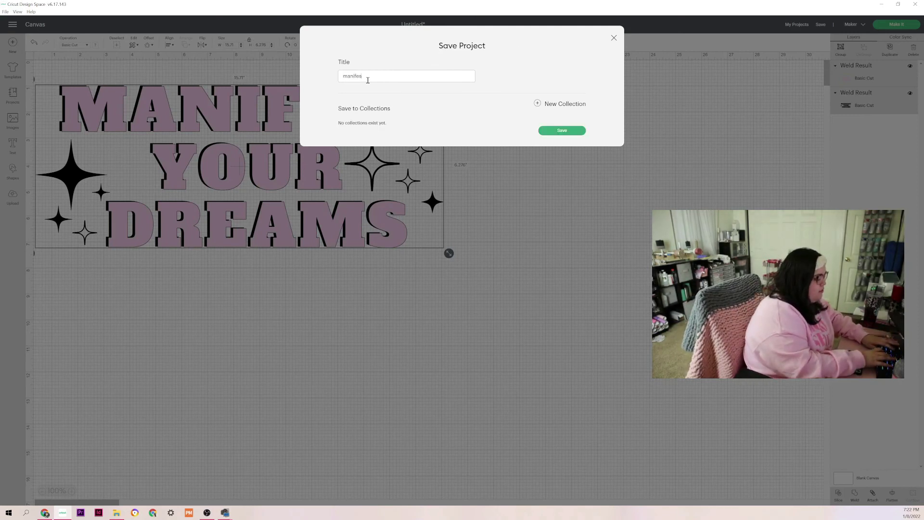
type("t your")
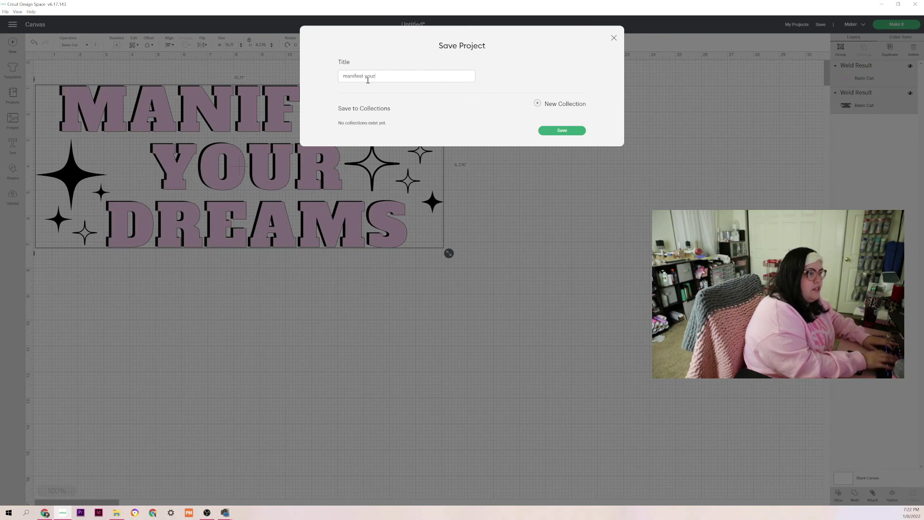
type(" dre")
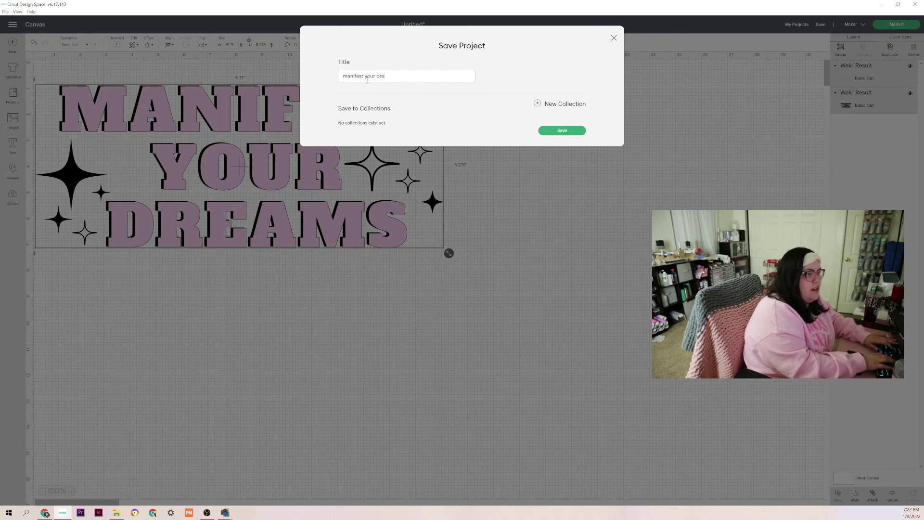
type("ams")
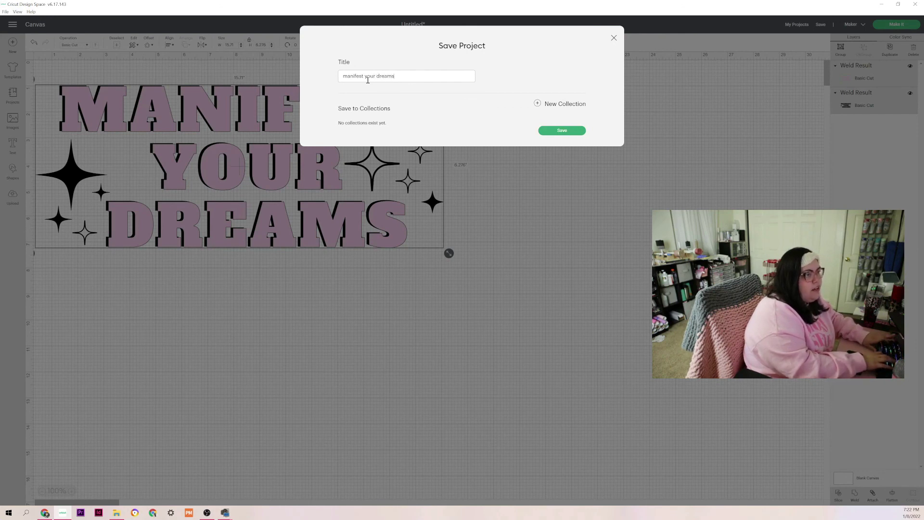
left_click(571, 131)
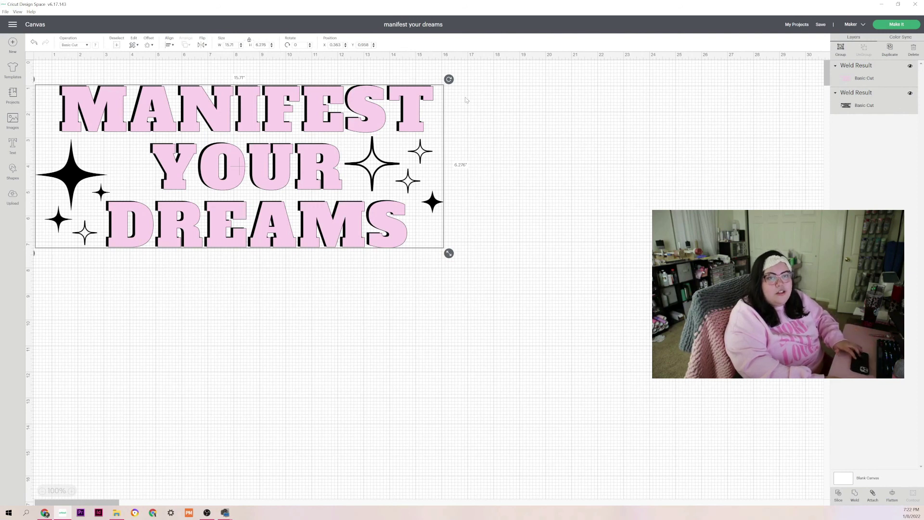
left_click(517, 195)
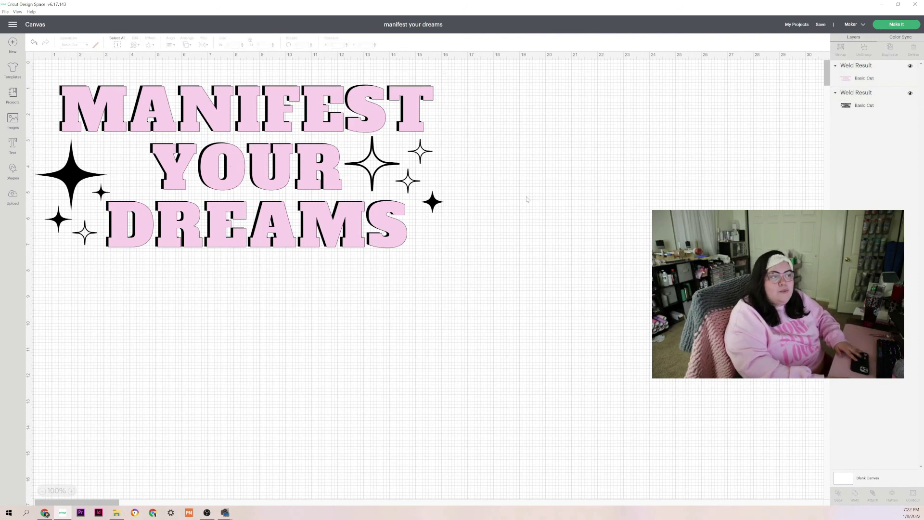